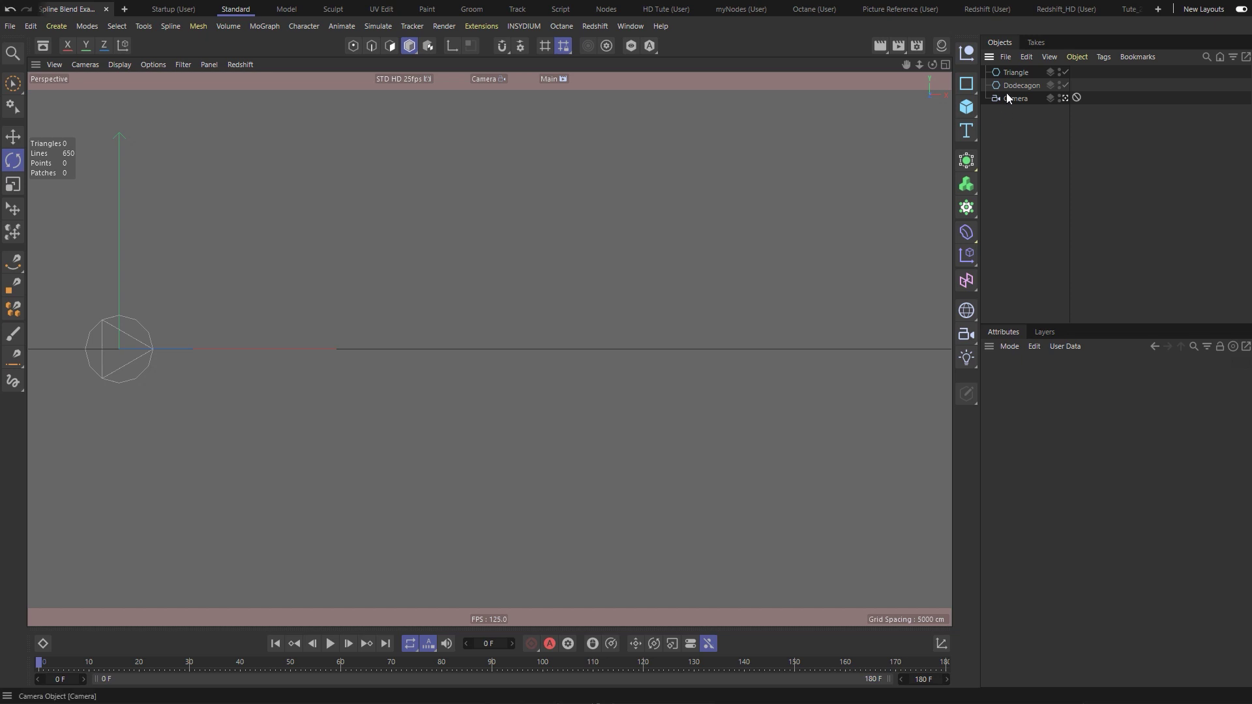
# Step: Add a Cloner and make the Triangle and Dodecagon splines its children
pyautogui.click(1011, 69)
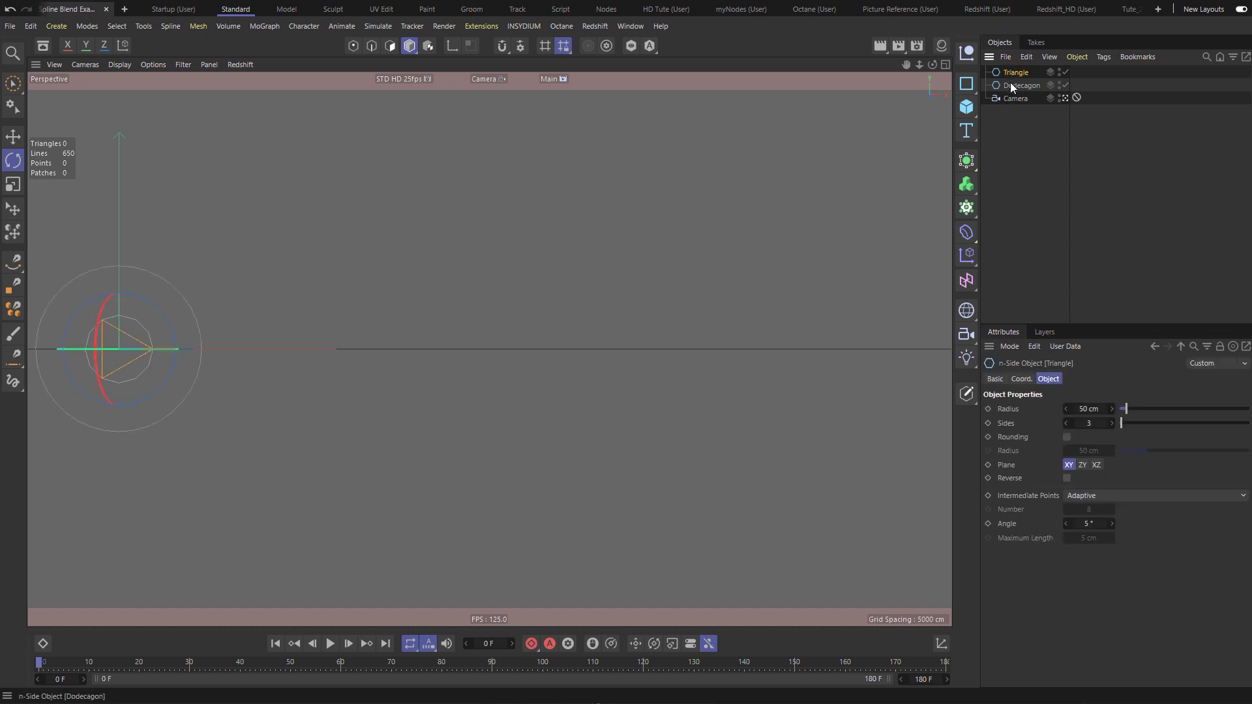
pyautogui.click(1011, 83)
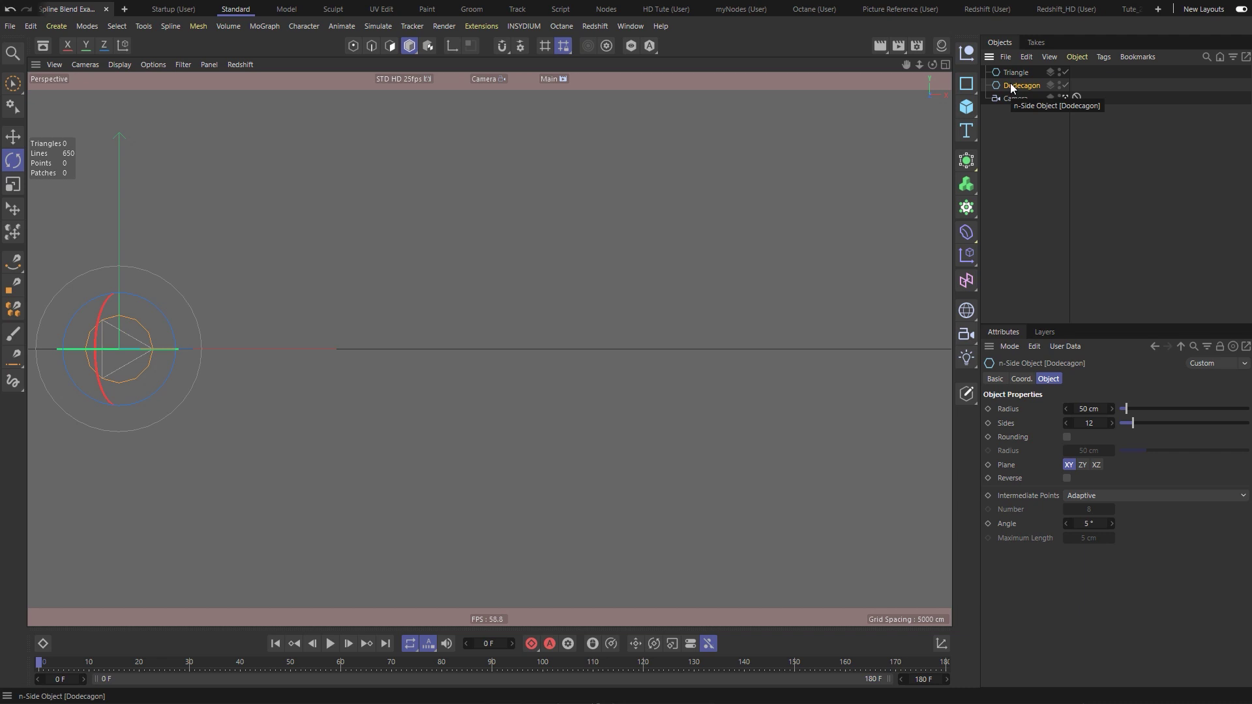
pyautogui.click(967, 208)
pyautogui.moveTo(1004, 87); pyautogui.dragTo(1014, 74)
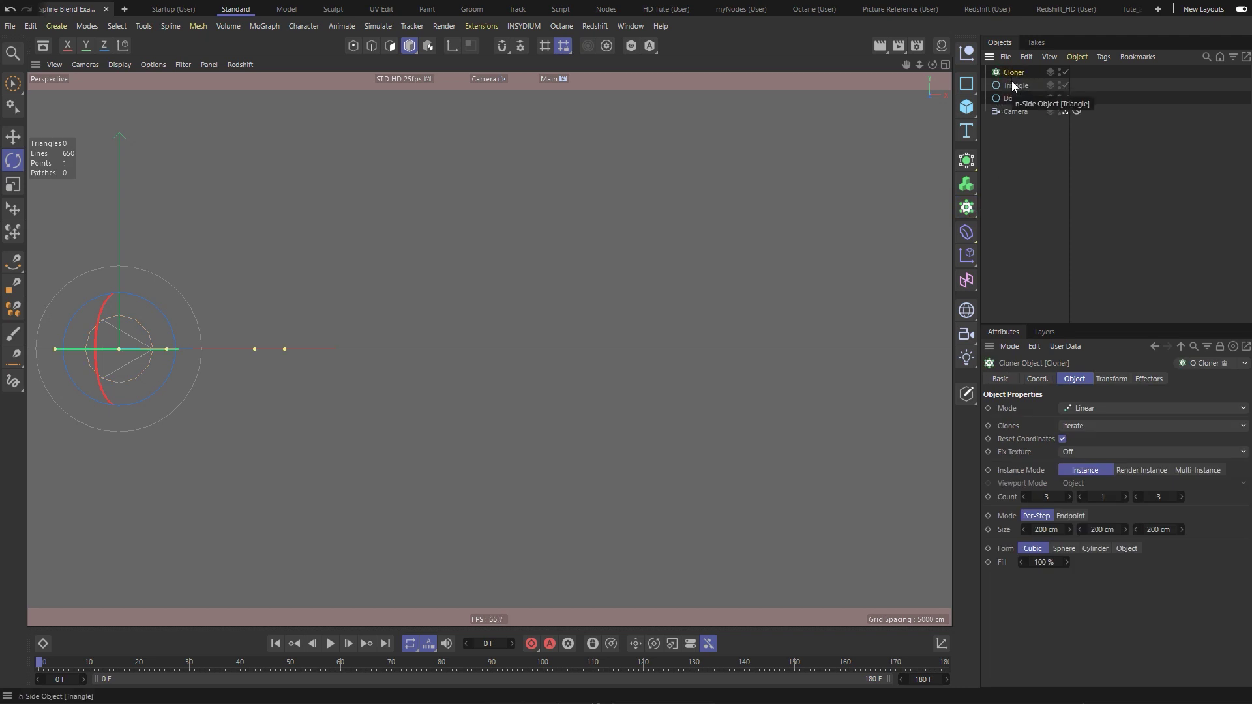
pyautogui.click(1012, 83)
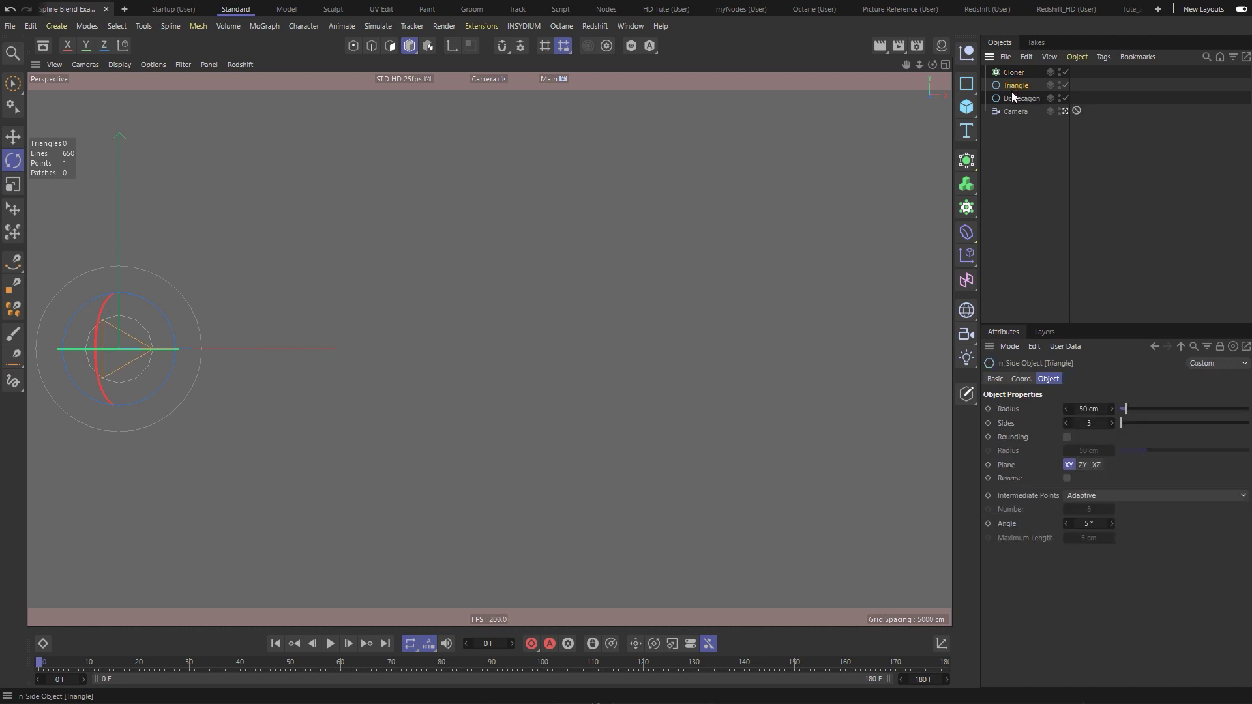
pyautogui.keyDown('shift'); pyautogui.click(1011, 97); pyautogui.keyUp('shift')
pyautogui.moveTo(1011, 97); pyautogui.dragTo(1014, 73)
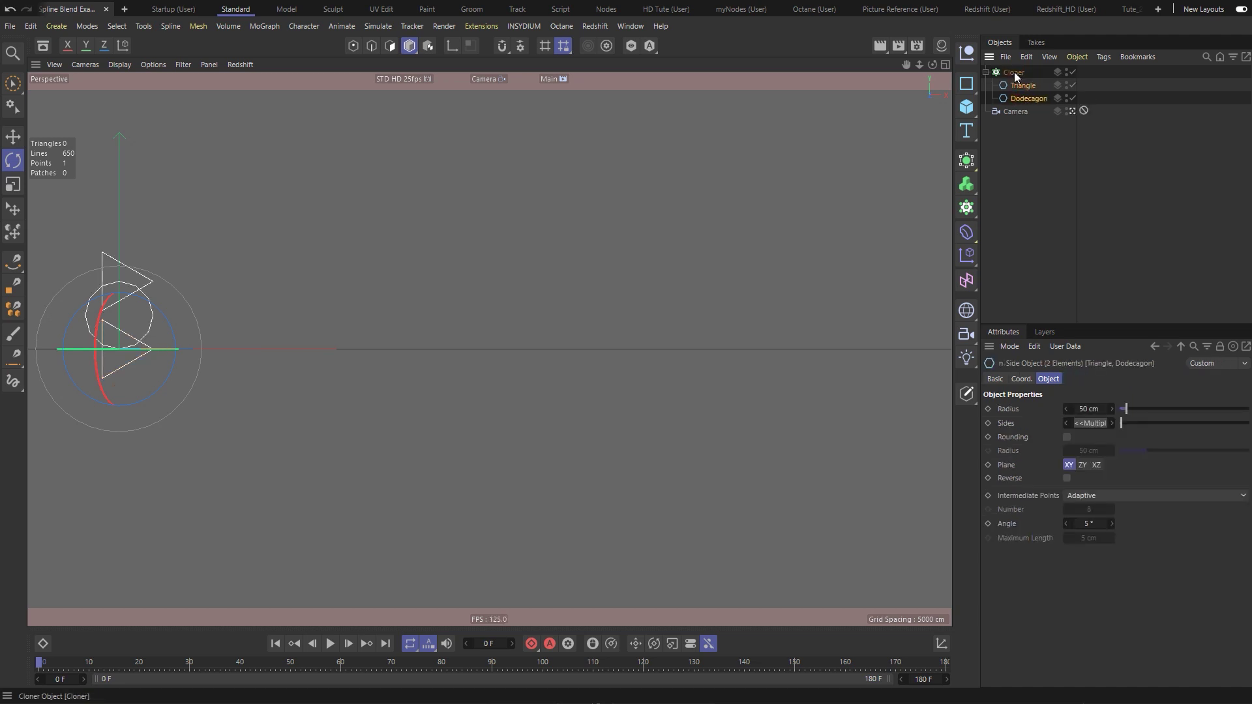
# Step: Set the linear Cloner's per-step position to 0 cm in Y and 100 cm in X
pyautogui.click(1014, 72)
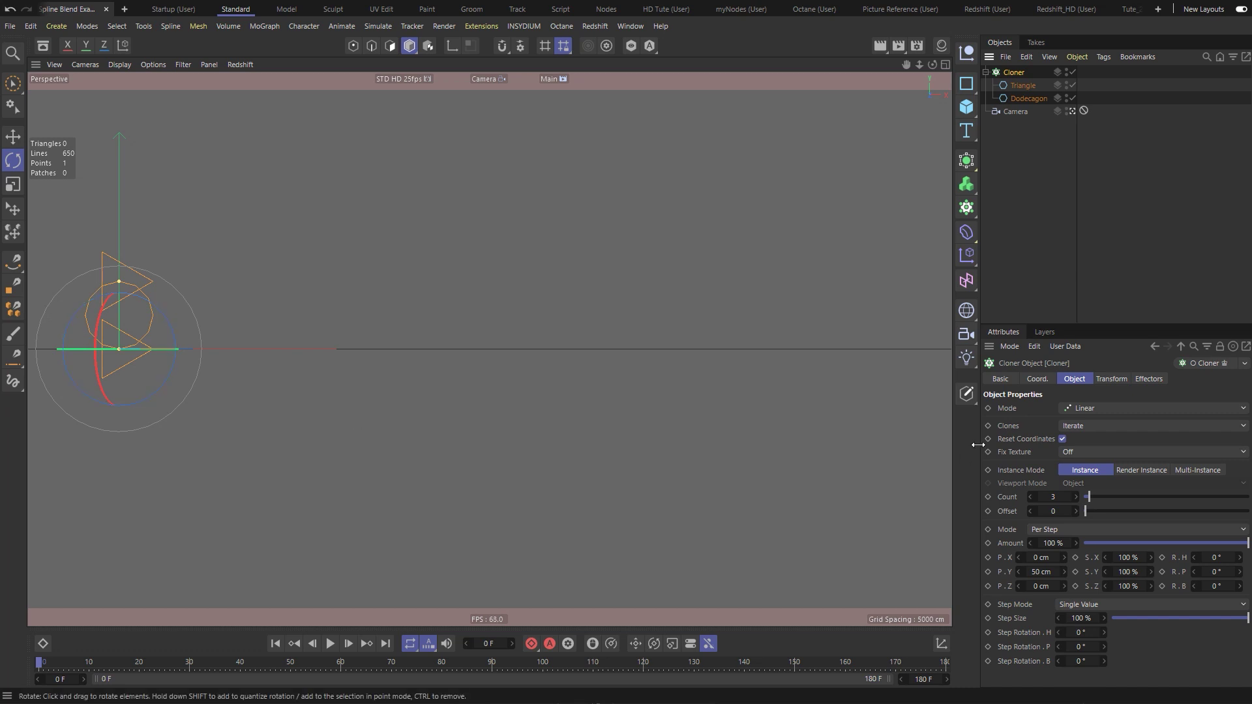
pyautogui.doubleClick(1033, 572)
pyautogui.write('0')
pyautogui.press('Return')
pyautogui.doubleClick(1037, 558)
pyautogui.write('100')
pyautogui.press('Return')
# Step: Set the Cloner's count to 10 clones
pyautogui.moveTo(1051, 497); pyautogui.dragTo(1076, 497)
pyautogui.doubleClick(1046, 497)
pyautogui.write('10')
pyautogui.press('Return')
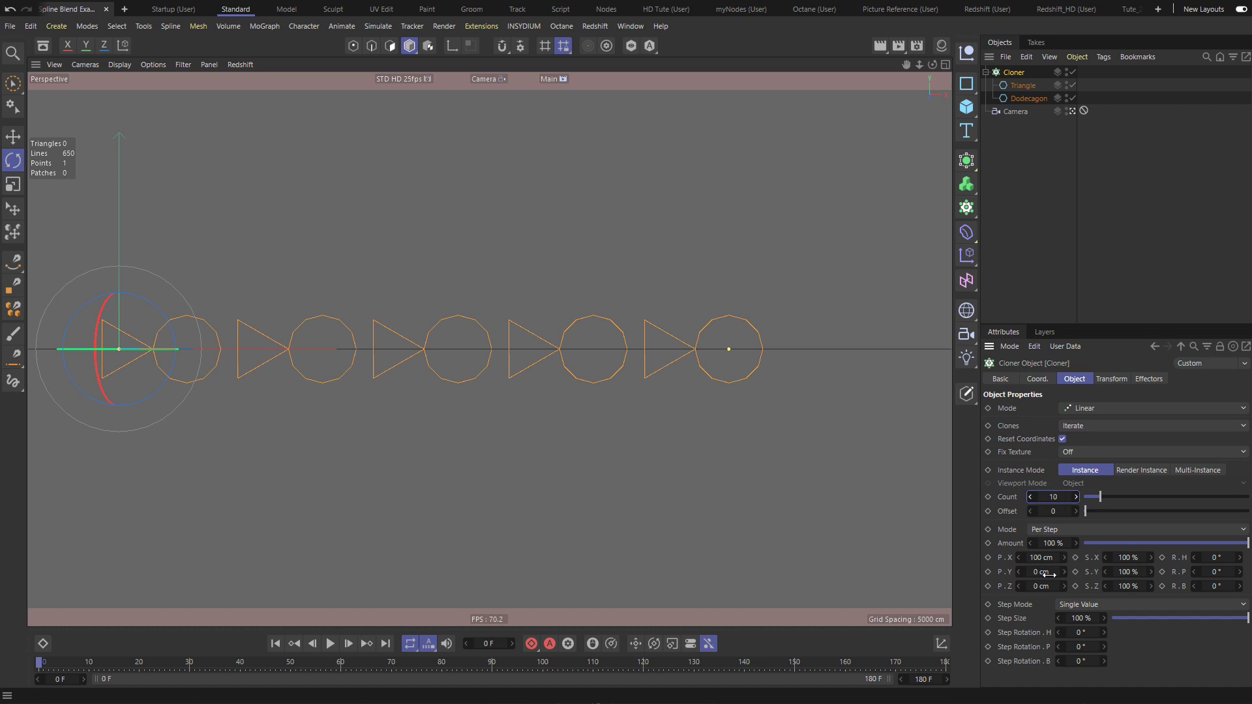
# Step: Space the clones 125 cm apart in X and set the Clones distribution to Blend
pyautogui.doubleClick(1042, 558)
pyautogui.write('125')
pyautogui.press('Return')
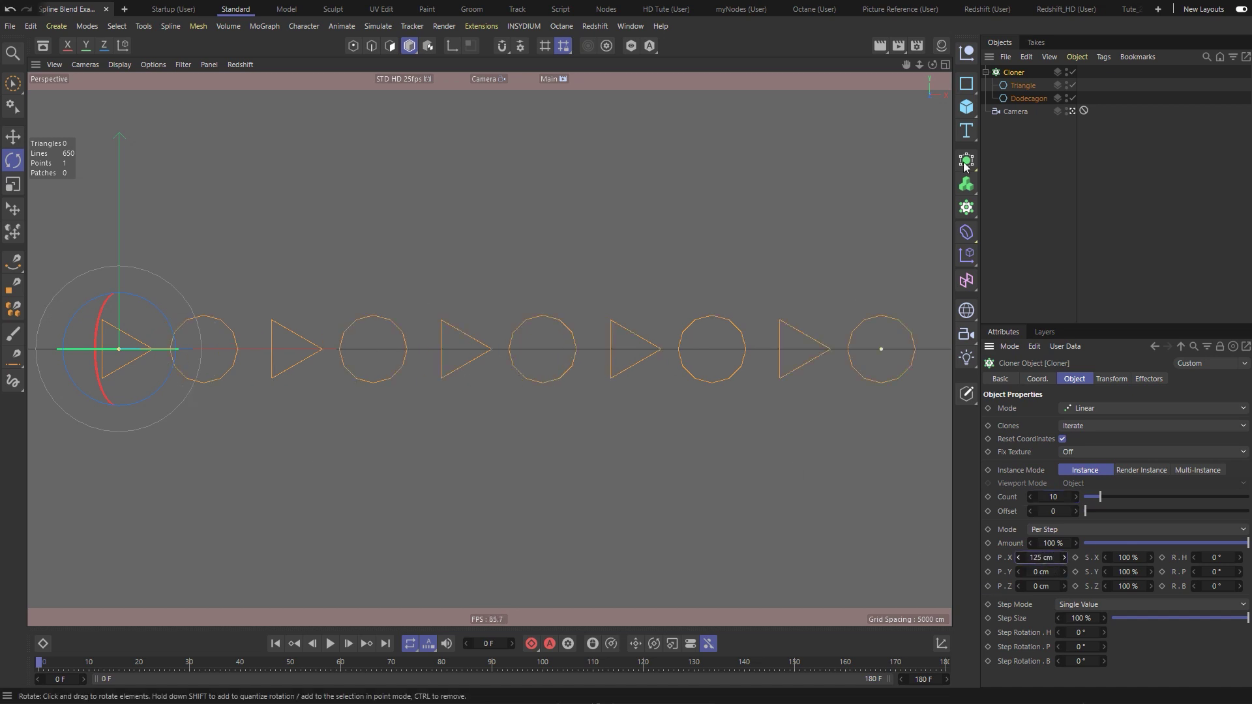
pyautogui.click(1068, 430)
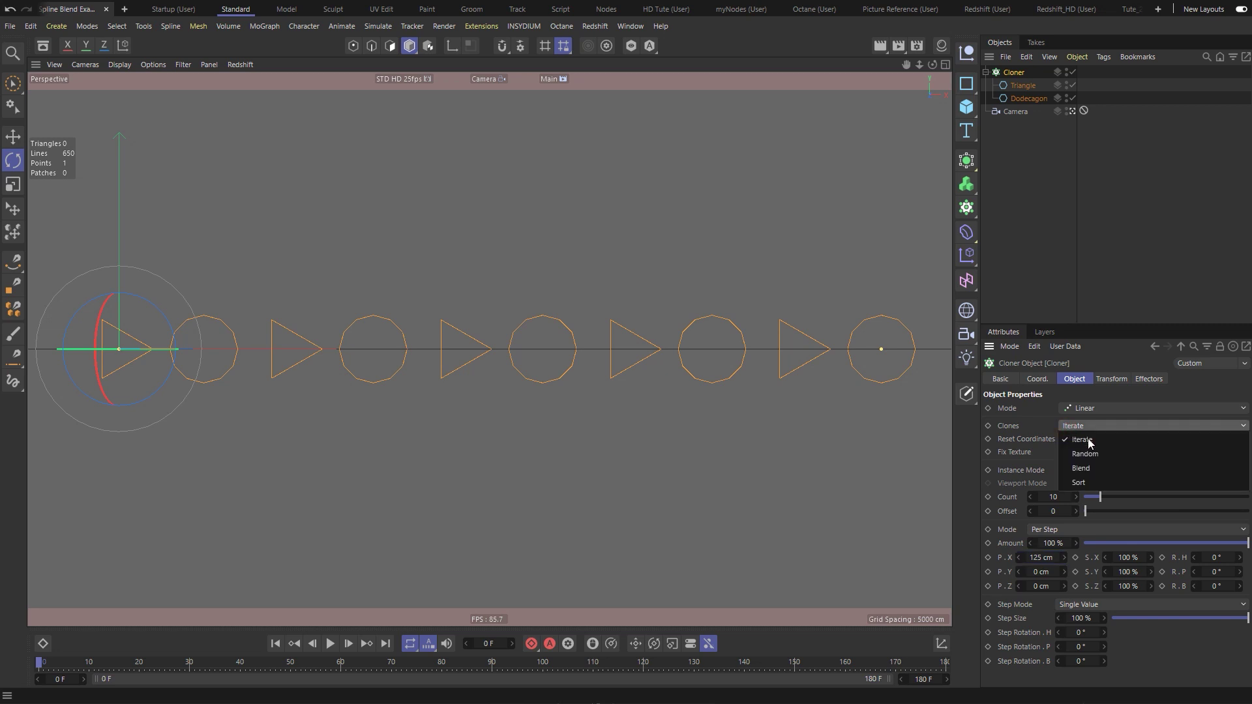
pyautogui.click(1081, 473)
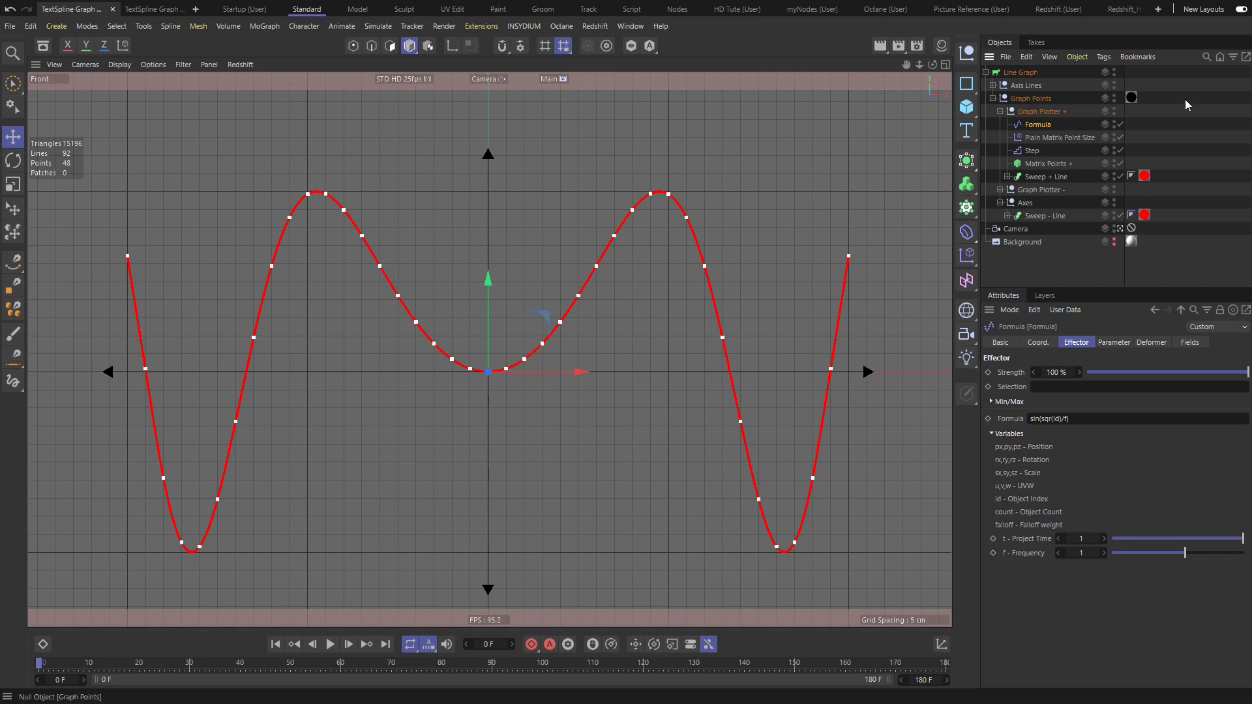
# Step: Add a Text object to the line graph scene and set its height to 3 cm
pyautogui.click(1025, 73)
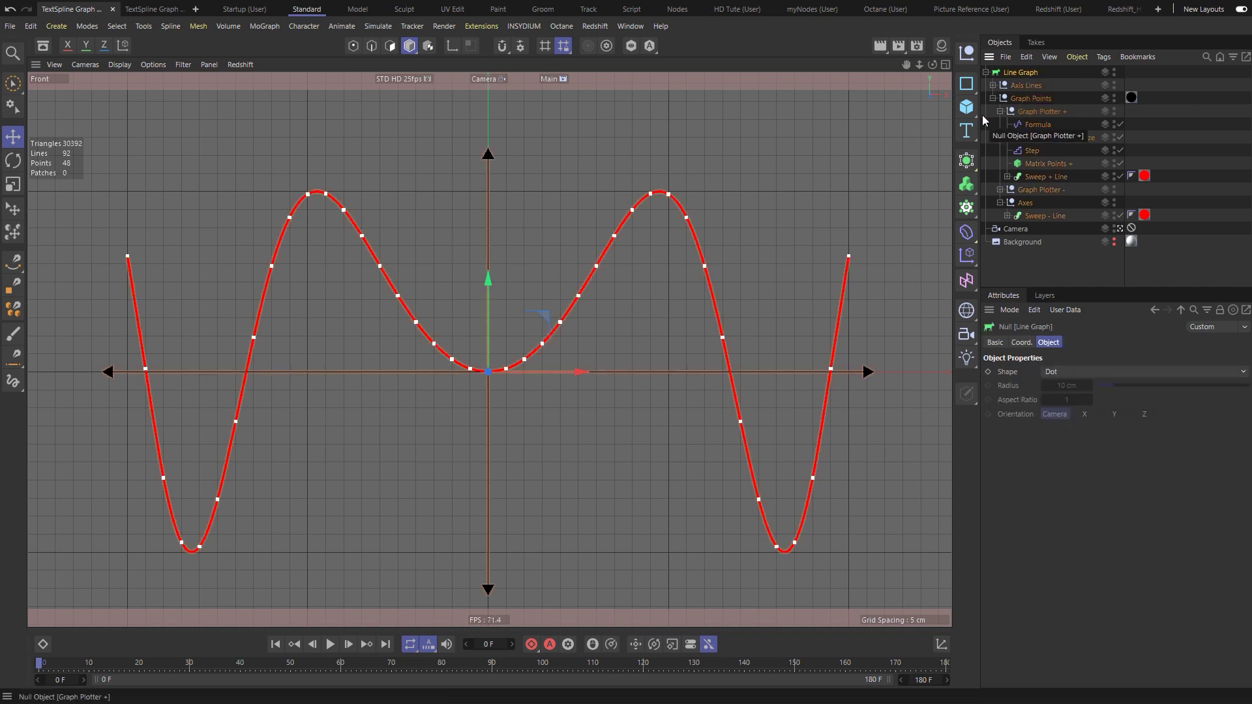
pyautogui.moveTo(966, 131); pyautogui.dragTo(992, 160)
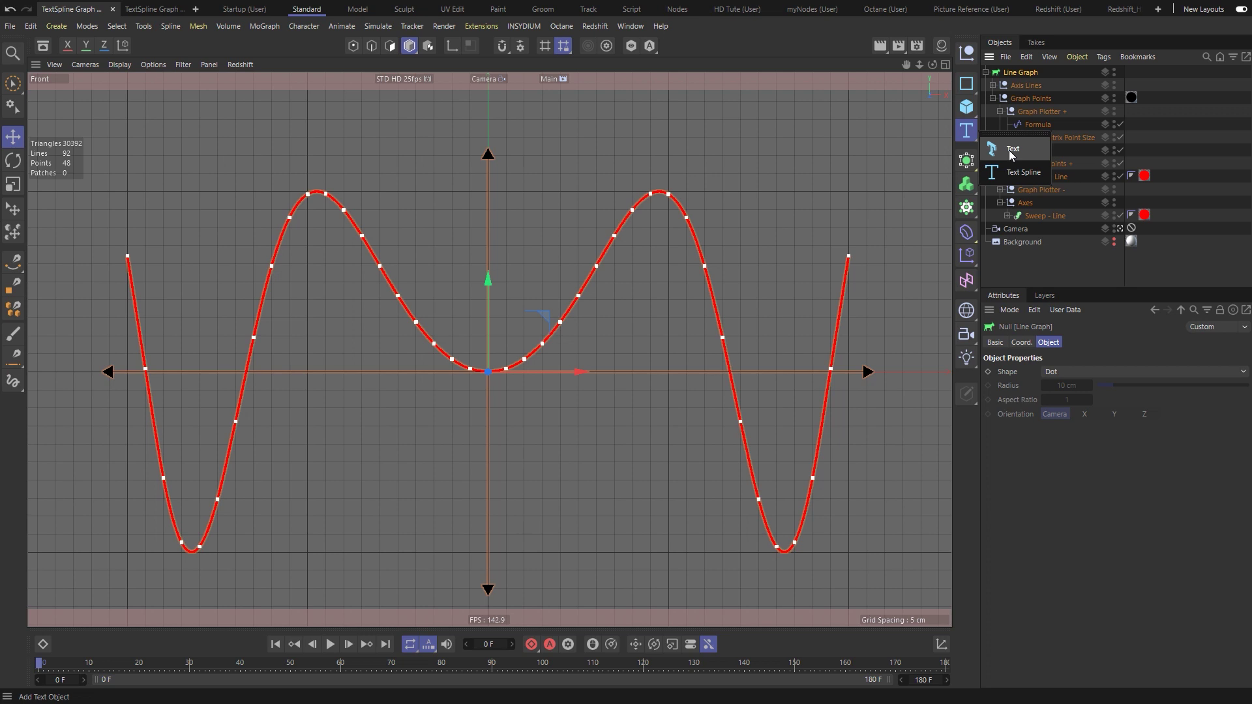
pyautogui.moveTo(1010, 154); pyautogui.dragTo(1010, 154)
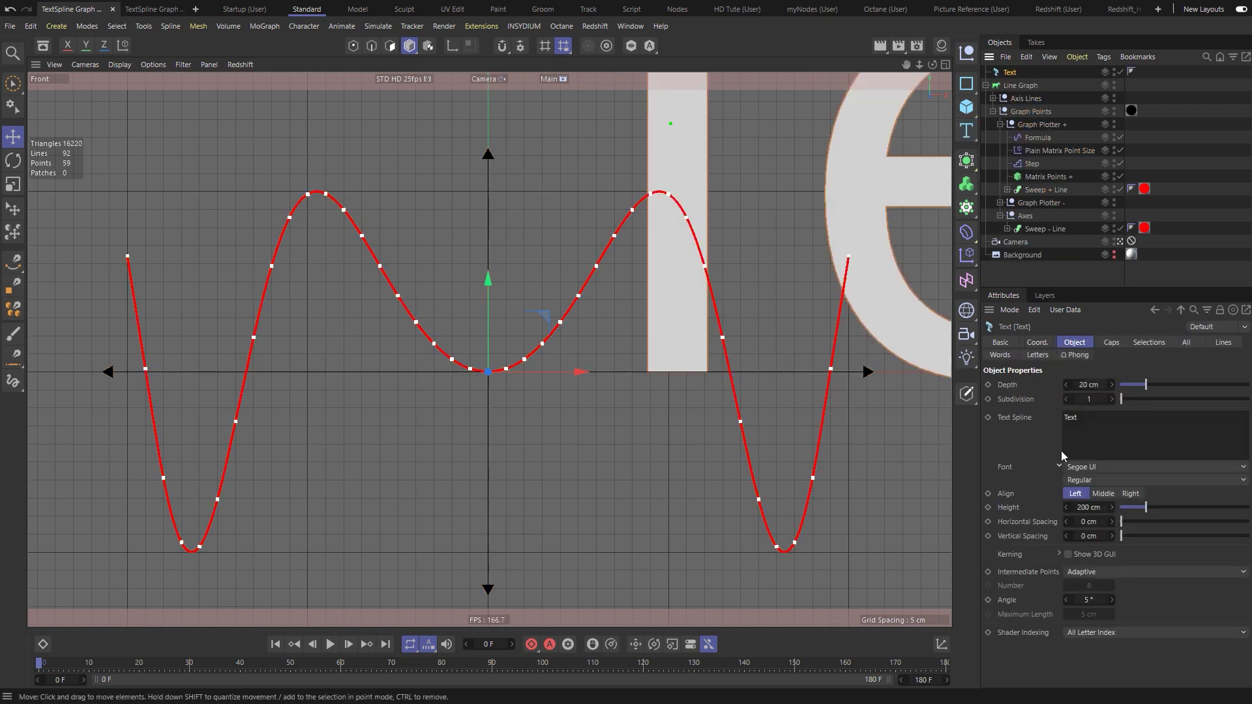
pyautogui.click(1086, 508)
pyautogui.write('3')
pyautogui.press('Return')
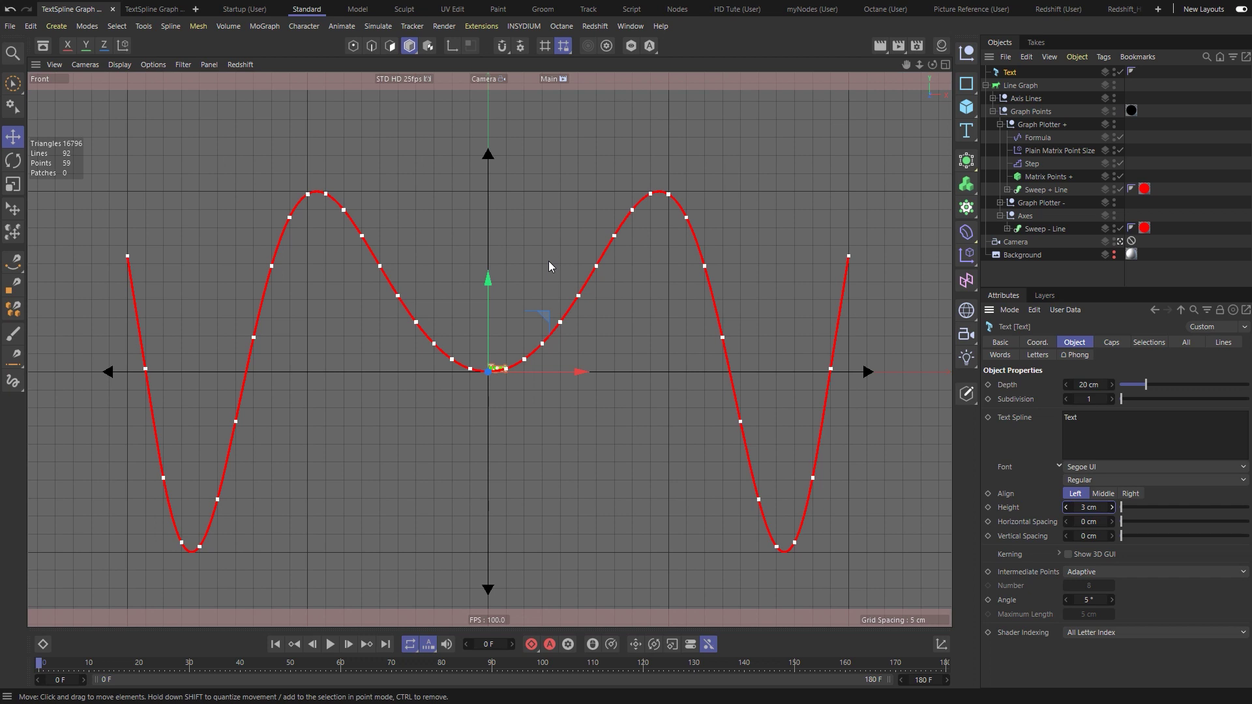
# Step: Align the Text object to Middle and replace its text with 0
pyautogui.click(1101, 494)
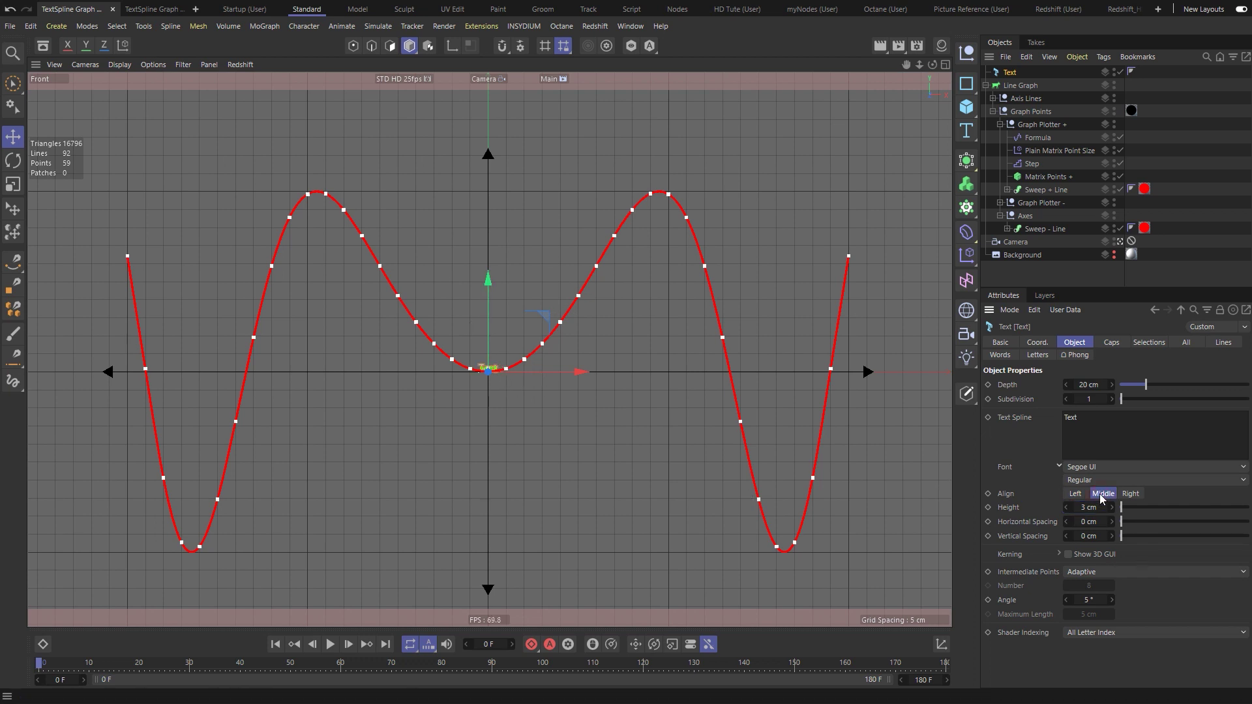
pyautogui.moveTo(1087, 417); pyautogui.dragTo(1057, 416)
pyautogui.write('0')
pyautogui.click(1025, 442)
# Step: Apply the black "num" material to the Text object
pyautogui.click(941, 45)
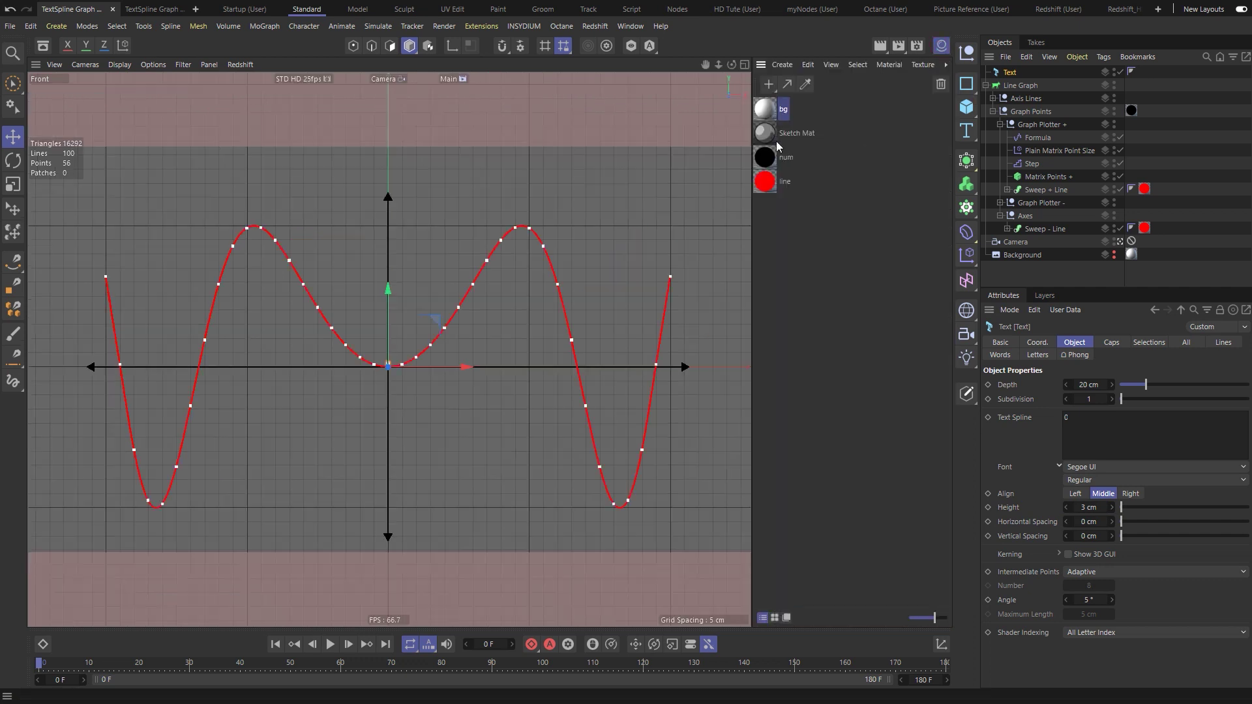
pyautogui.moveTo(767, 162); pyautogui.dragTo(1020, 73)
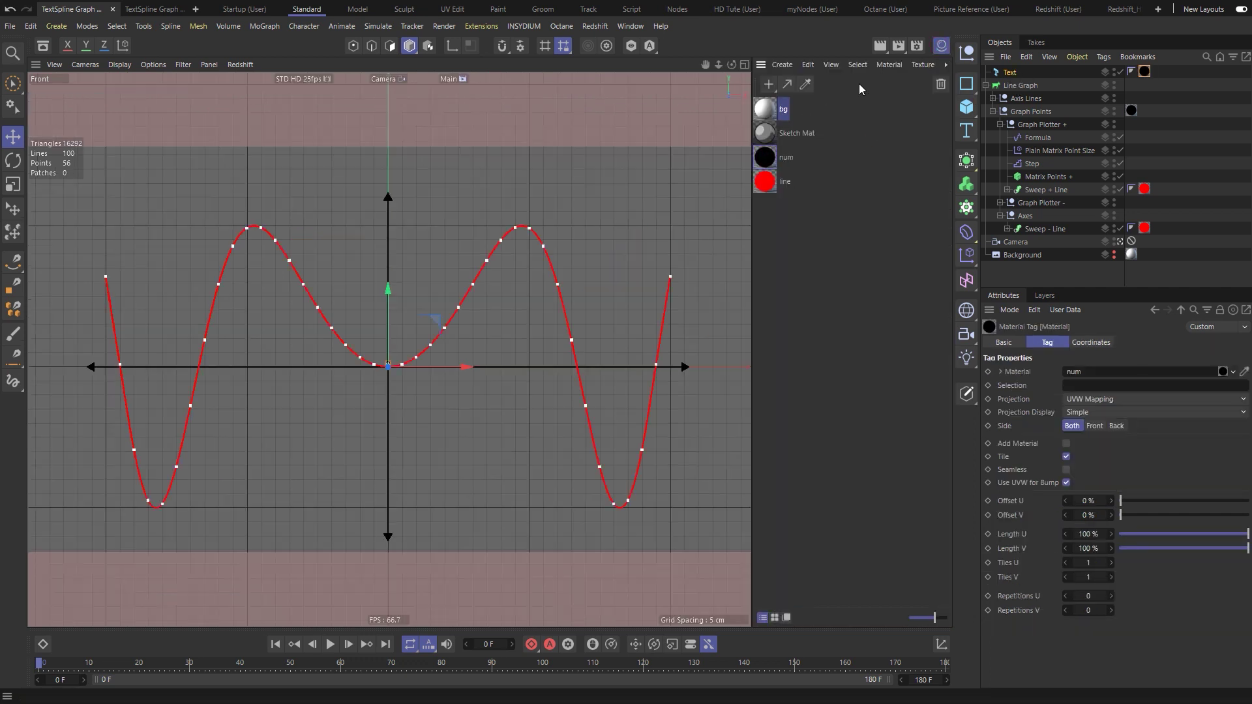
pyautogui.click(940, 47)
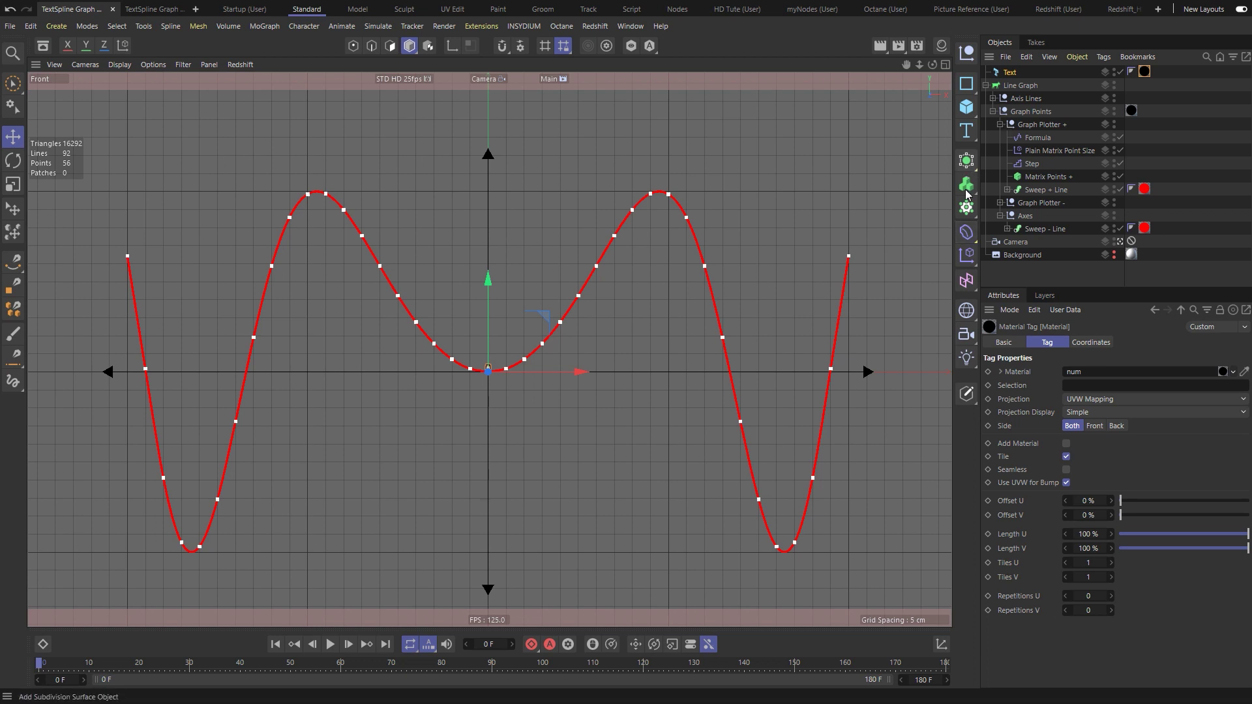
# Step: Create a Cloner as parent of the Text object and set its Y step position to 0 cm
pyautogui.keyDown('alt'); pyautogui.click(965, 209); pyautogui.keyUp('alt')
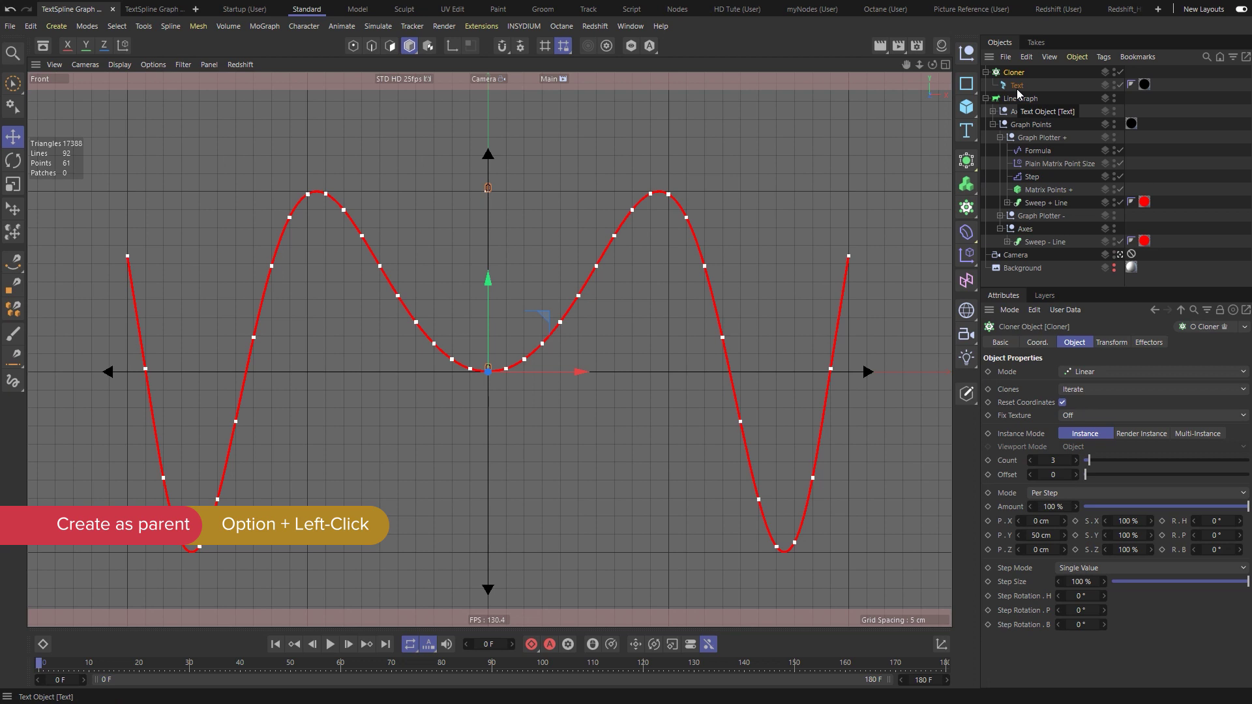
pyautogui.click(1038, 536)
pyautogui.write('0')
pyautogui.press('Return')
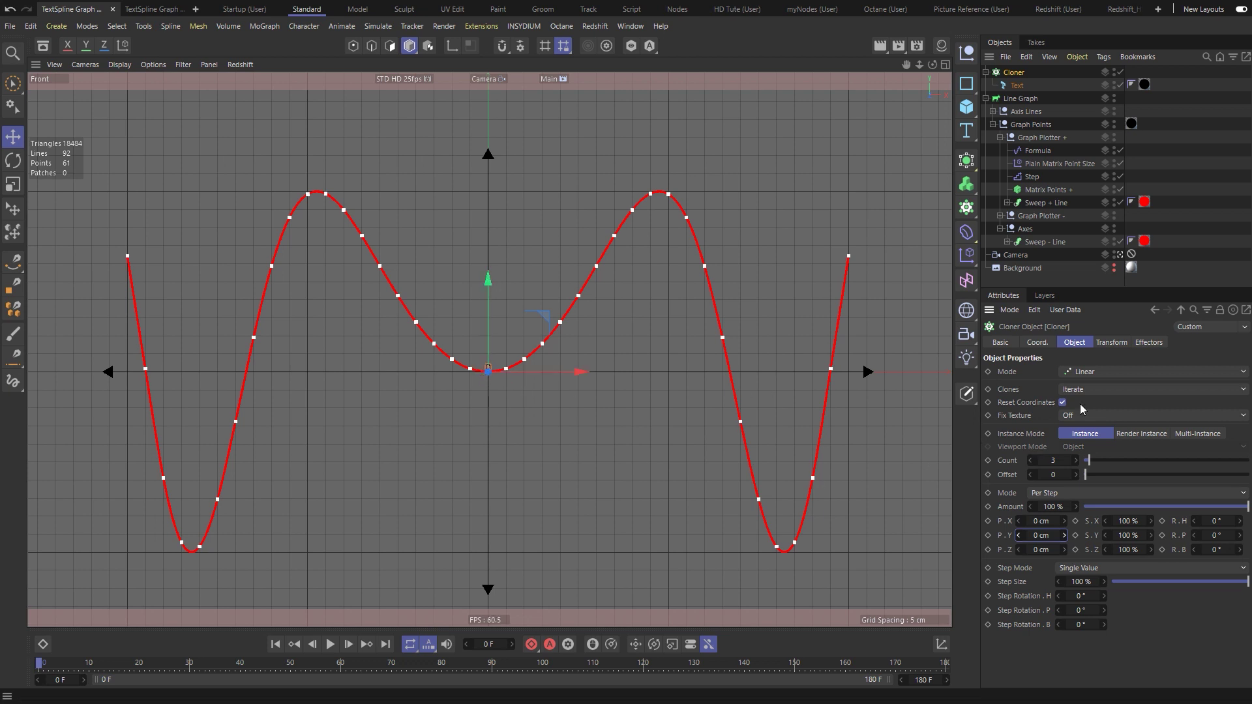
# Step: Try a linear row of 21 text clones offset along X
pyautogui.doubleClick(1052, 460)
pyautogui.write('21')
pyautogui.press('Return')
pyautogui.doubleClick(1038, 521)
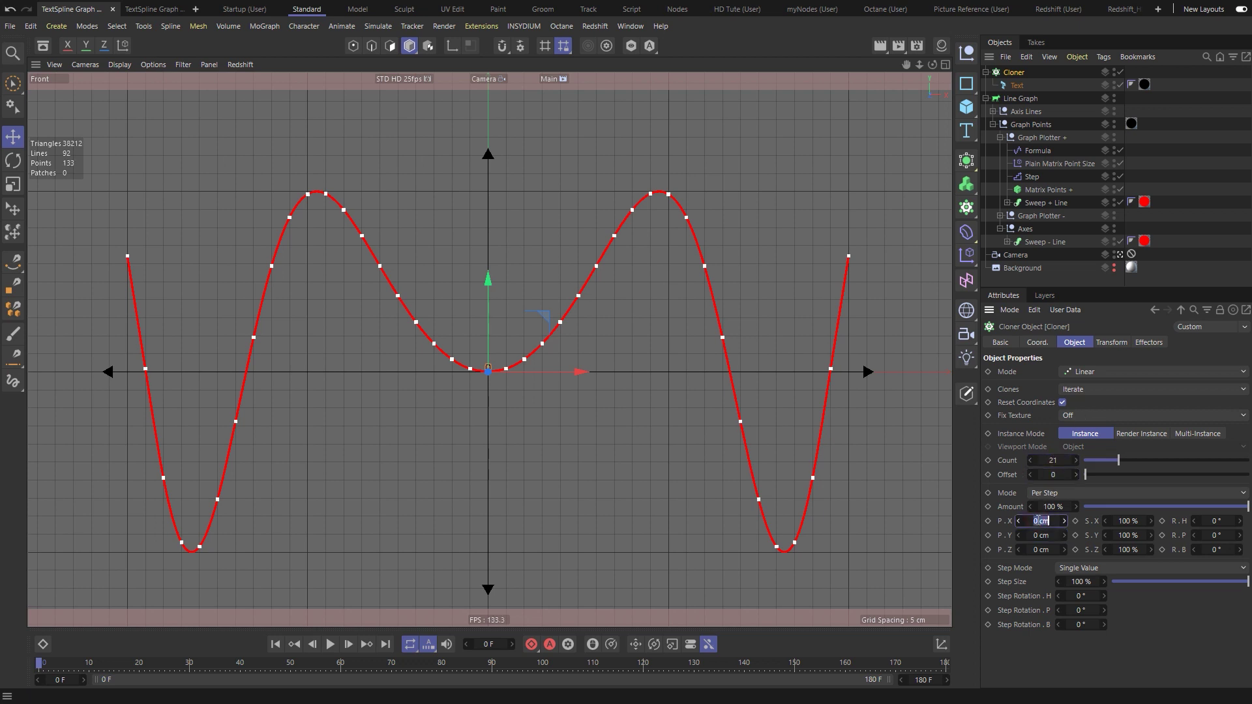
pyautogui.write('1')
# Step: Switch the Cloner to Grid mode and set its Z count to 1
pyautogui.click(1094, 372)
pyautogui.click(1085, 429)
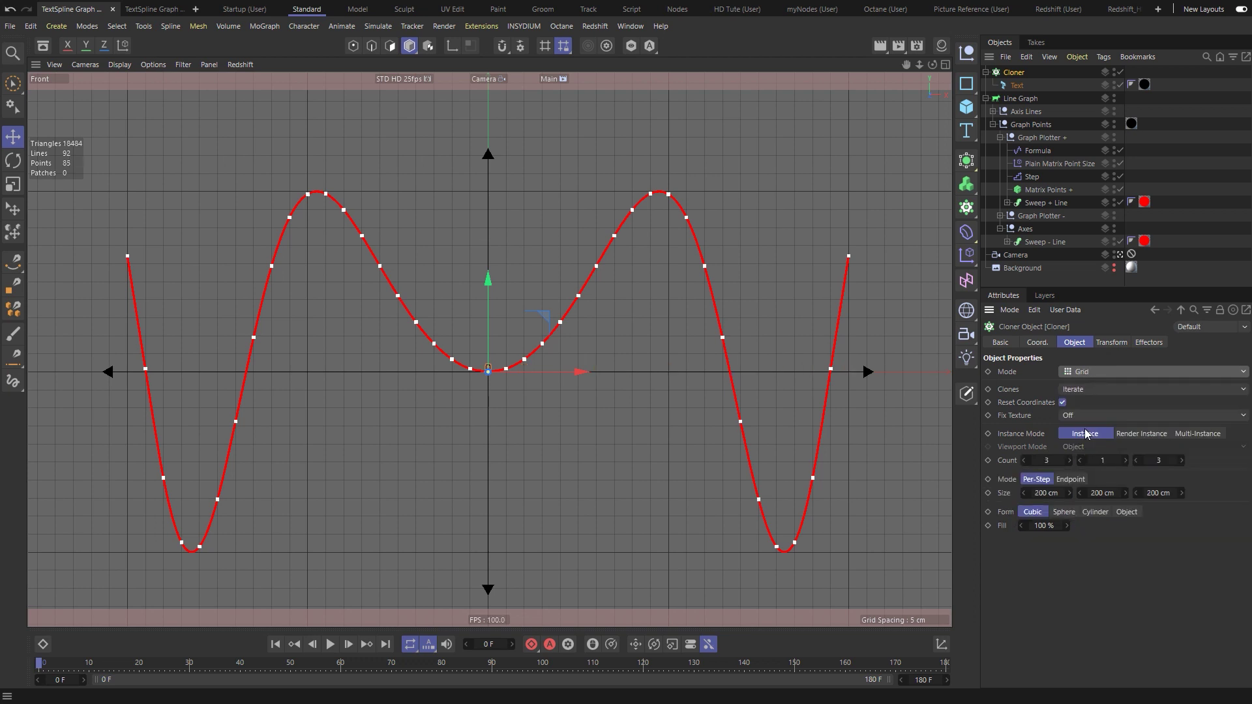
pyautogui.click(1045, 460)
pyautogui.press('Tab')
pyautogui.press('Tab')
pyautogui.write('1')
pyautogui.press('Tab')
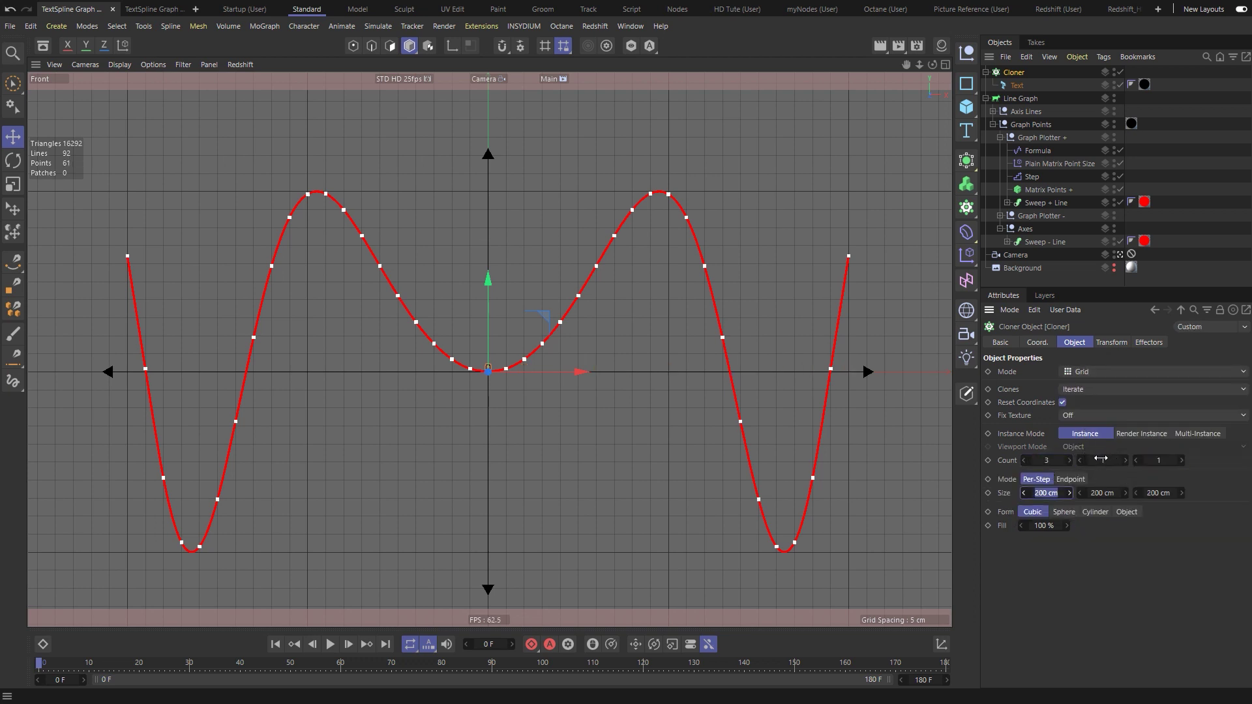
# Step: Set the grid's X count to 21 and its size to 10, 0 and 0 cm, and move the row just below the horizontal axis
pyautogui.click(1047, 460)
pyautogui.write('21')
pyautogui.press('Tab')
pyautogui.click(1042, 493)
pyautogui.write('10')
pyautogui.press('Return')
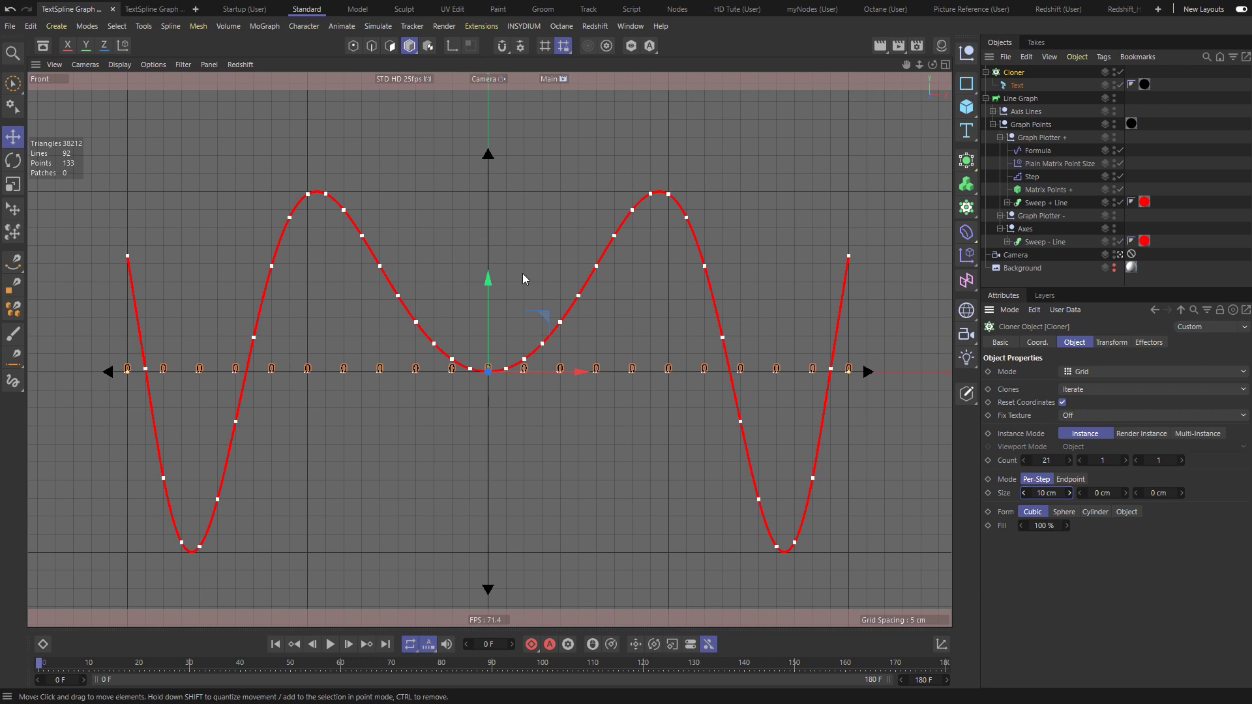
pyautogui.moveTo(492, 276); pyautogui.dragTo(491, 291)
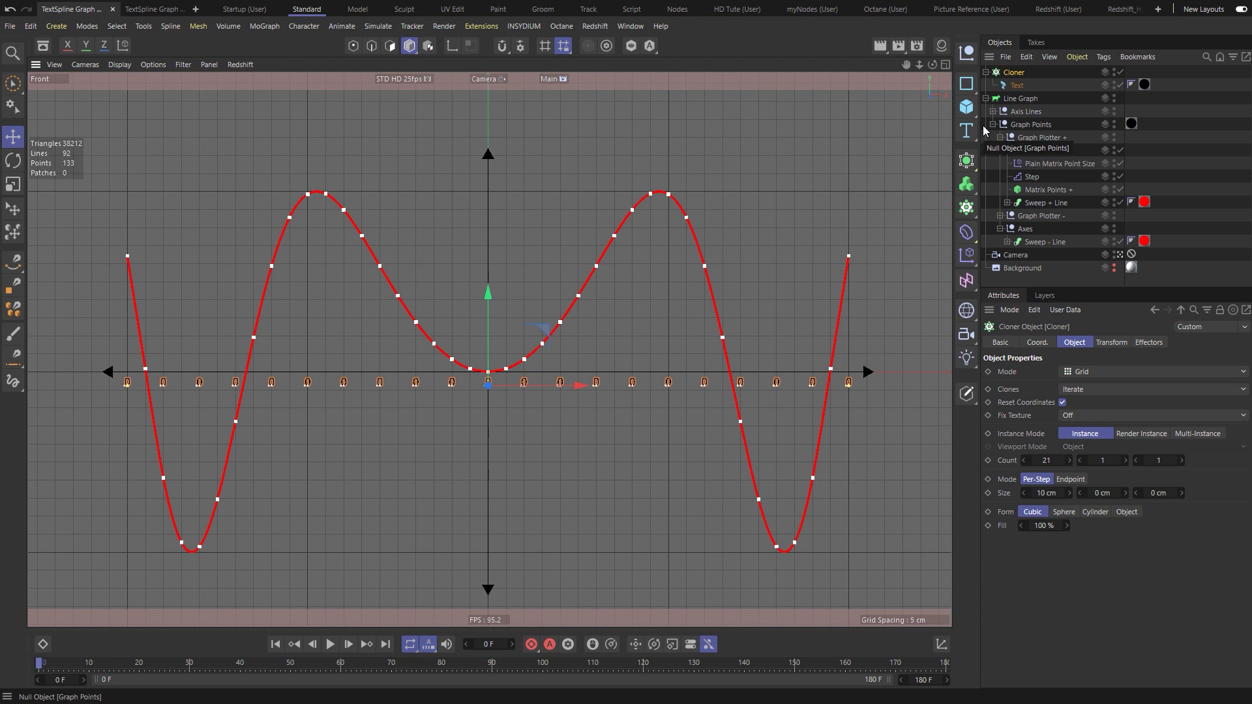
# Step: Duplicate the Text object inside the Cloner, setting the first child's text to -10 and the second's to 10
pyautogui.click(1015, 88)
pyautogui.moveTo(1015, 87); pyautogui.dragTo(1016, 82)
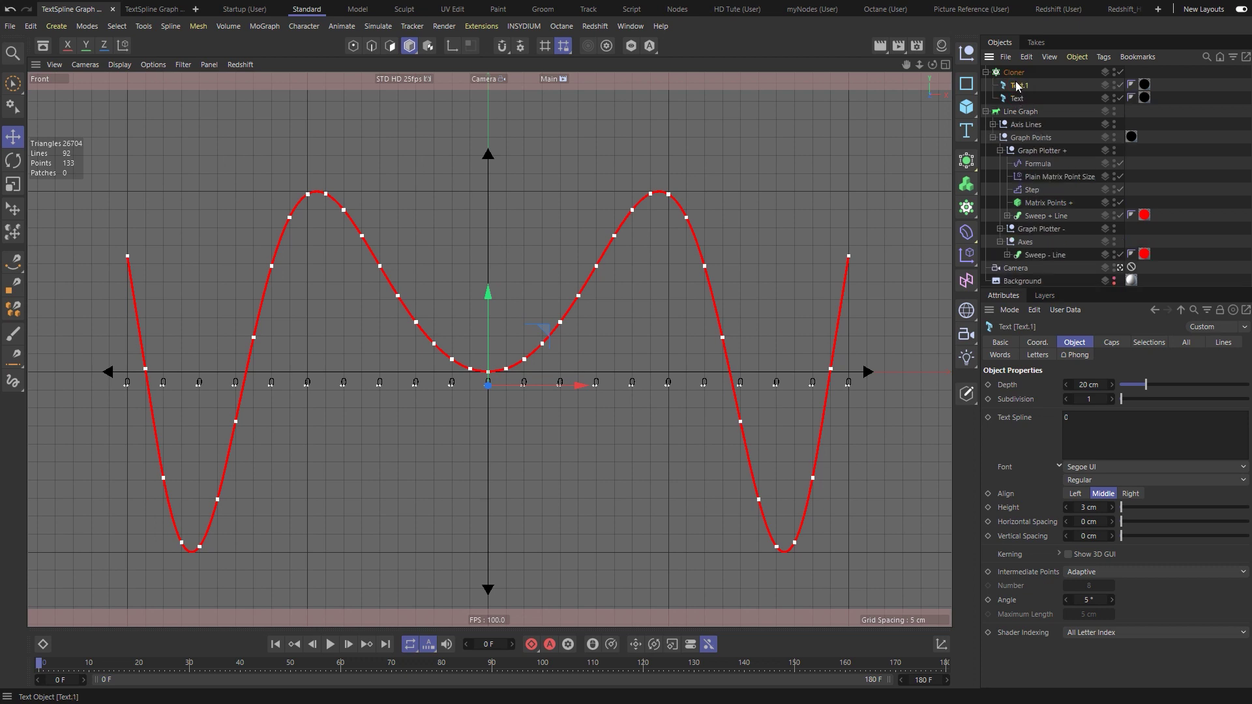
pyautogui.click(1079, 415)
pyautogui.click(1179, 369)
pyautogui.click(1016, 98)
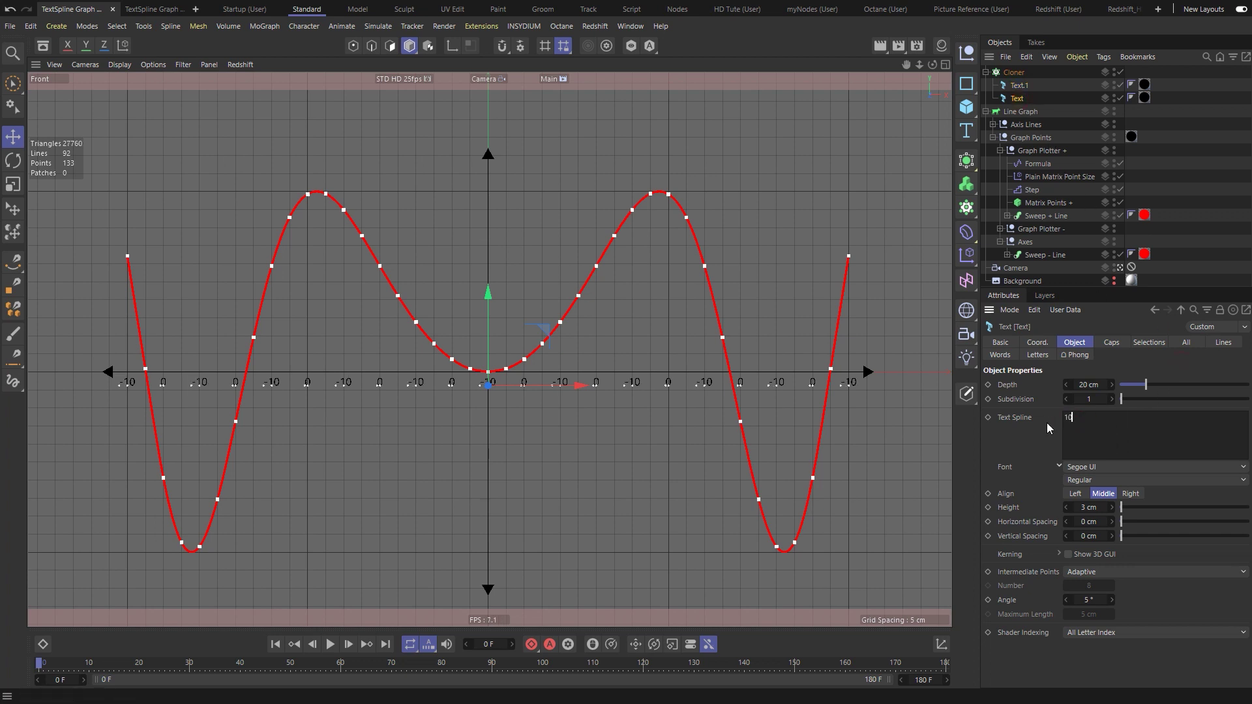
pyautogui.click(1024, 442)
pyautogui.click(537, 432)
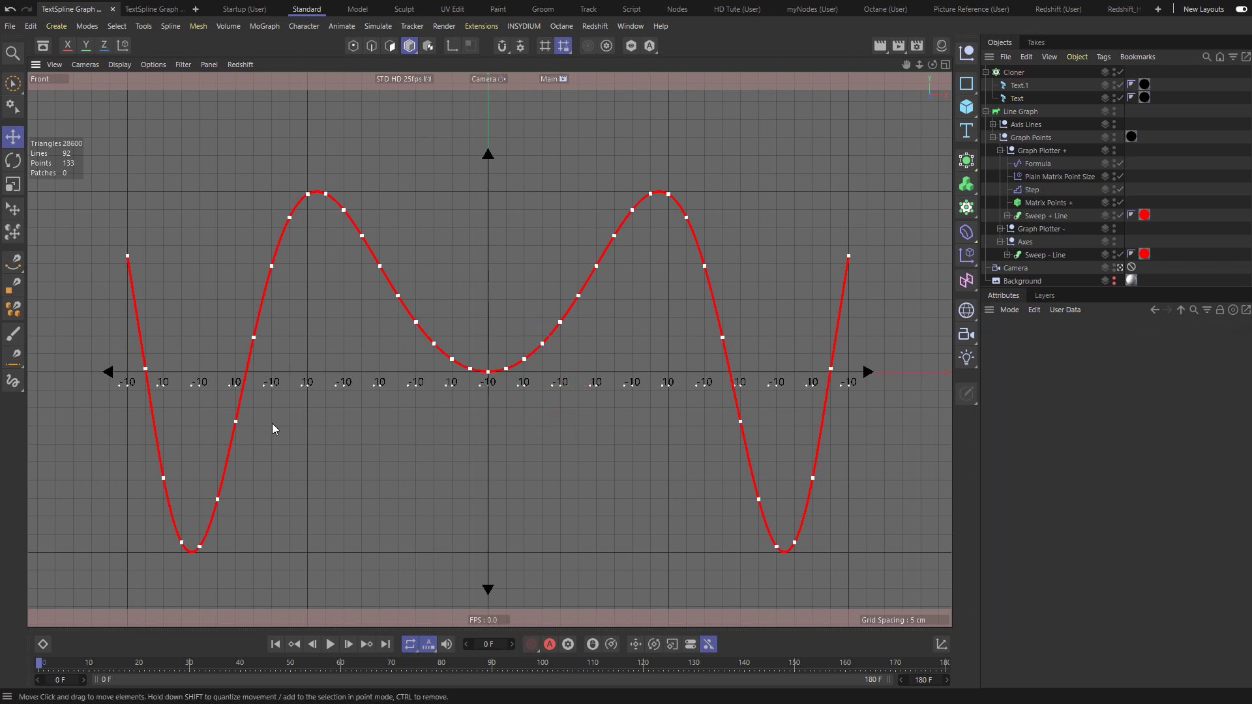
# Step: Set the height of both Text objects to 5 cm
pyautogui.click(1018, 86)
pyautogui.keyDown('shift'); pyautogui.click(1016, 99); pyautogui.keyUp('shift')
pyautogui.doubleClick(1088, 507)
pyautogui.write('5')
pyautogui.press('Return')
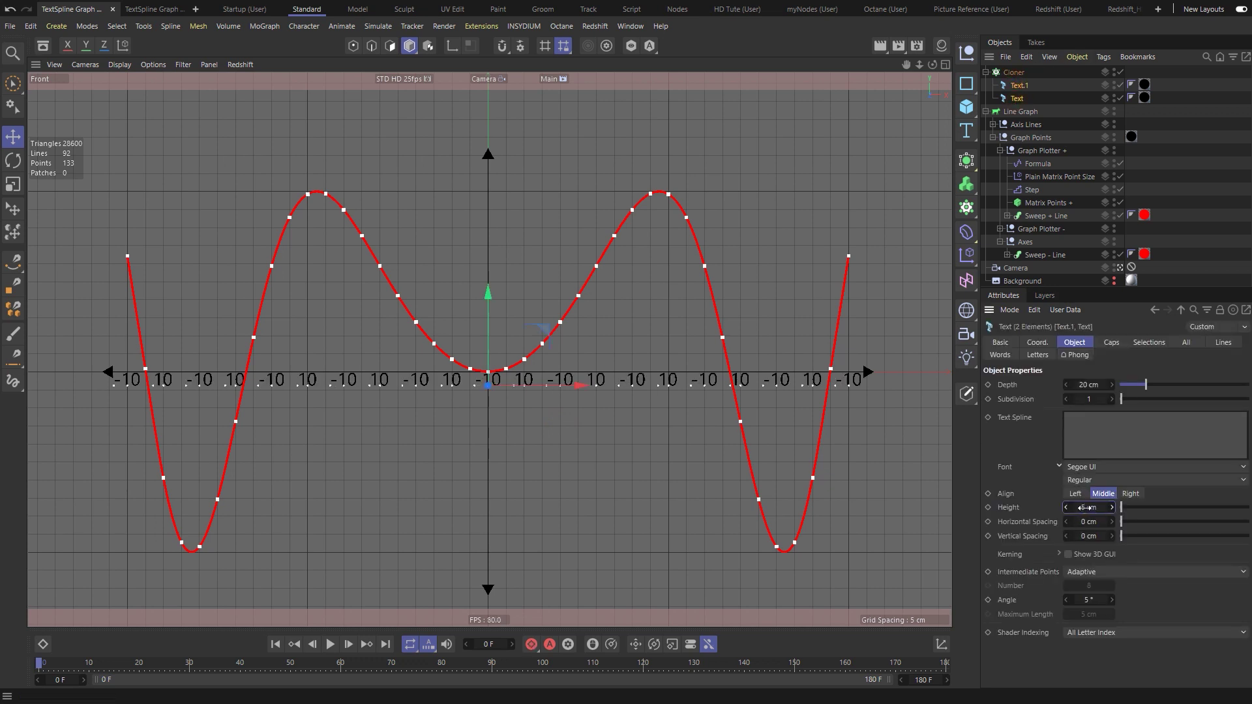
pyautogui.click(598, 419)
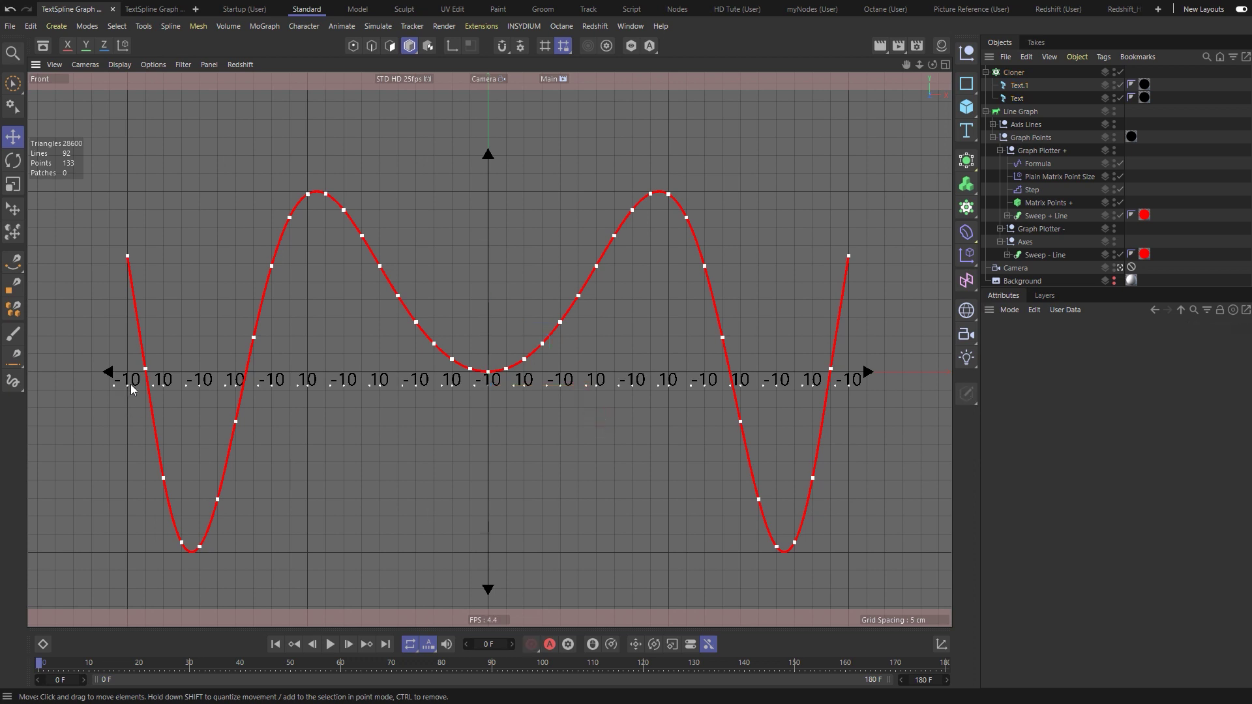
# Step: Set the Cloner's Clones distribution to Blend and lower the number row by about 2 cm
pyautogui.click(1003, 73)
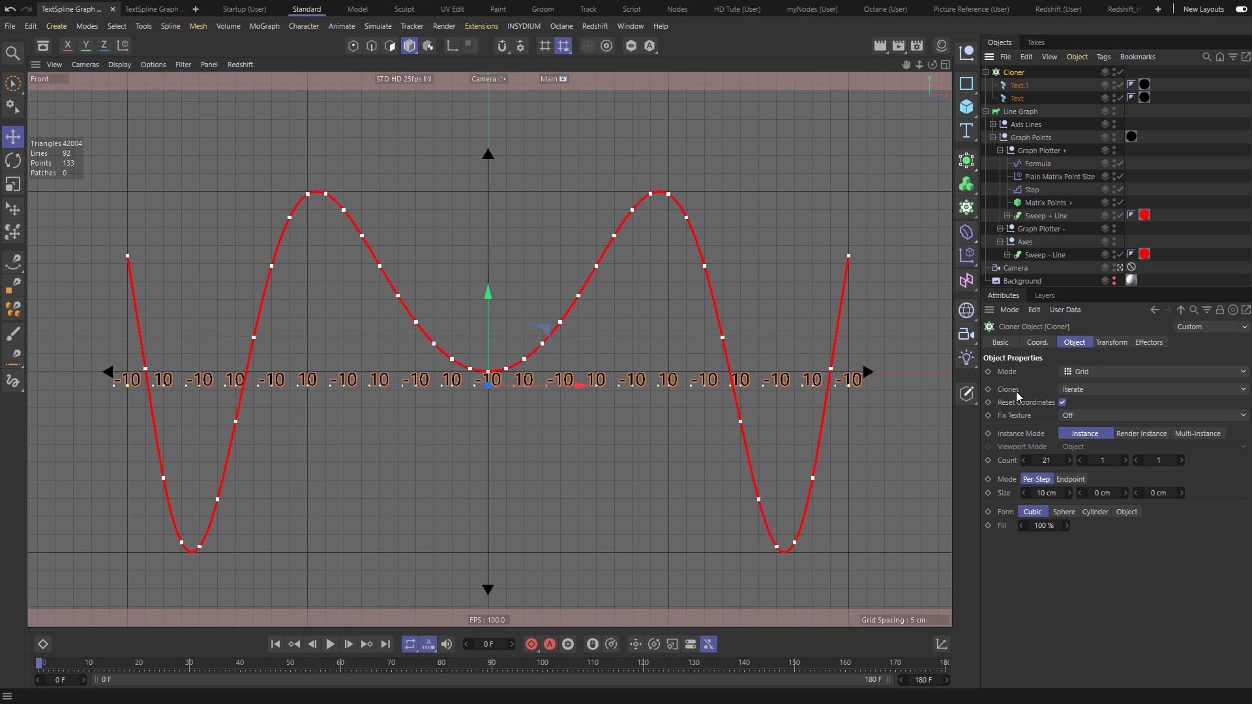
pyautogui.click(1080, 390)
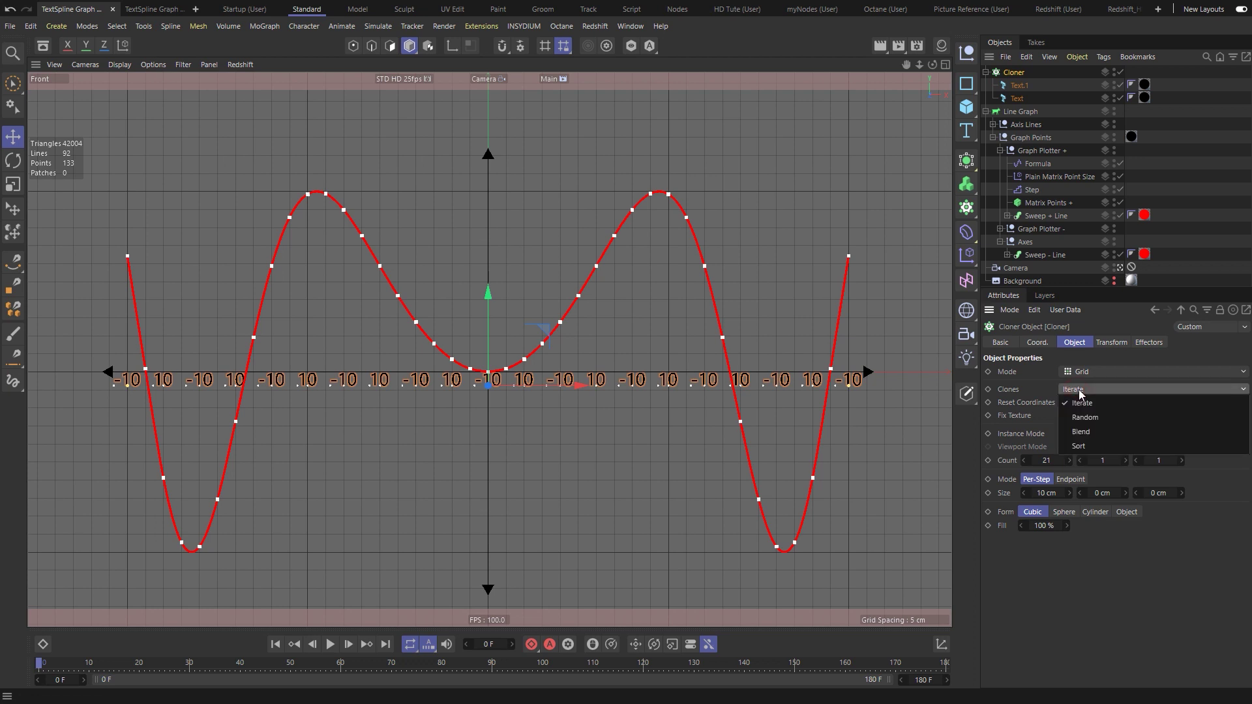
pyautogui.click(1078, 434)
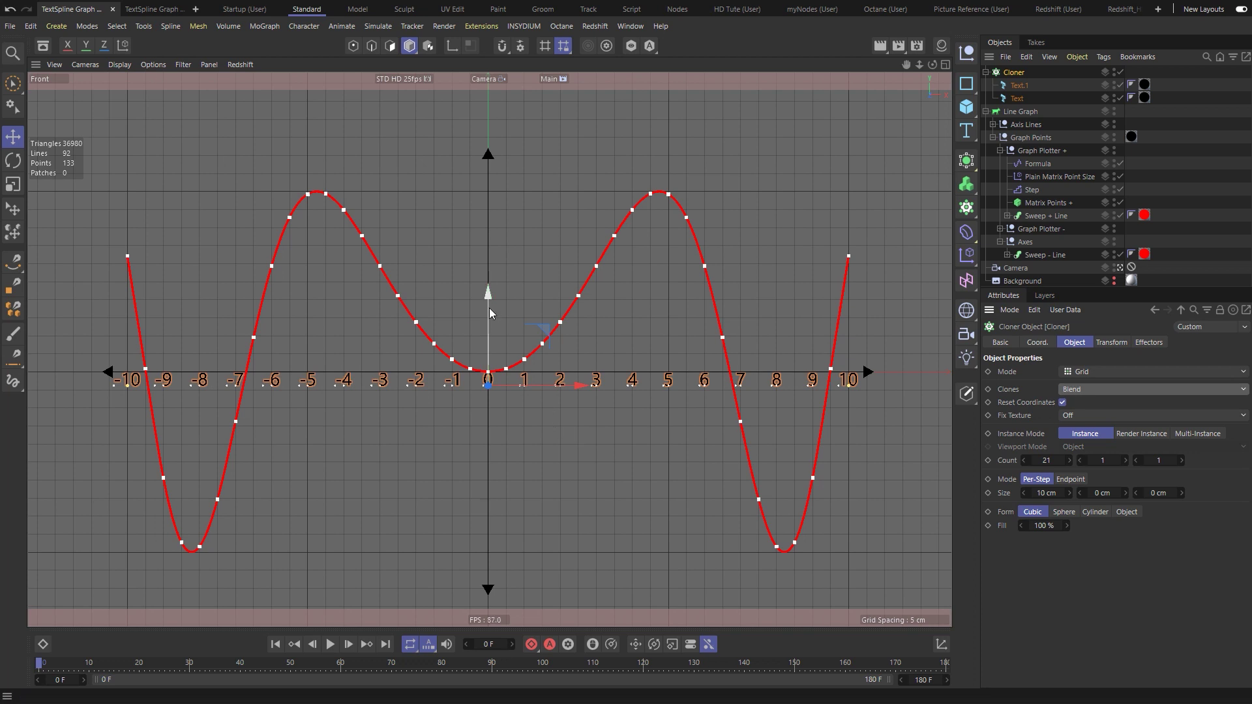
pyautogui.moveTo(490, 302); pyautogui.dragTo(490, 309)
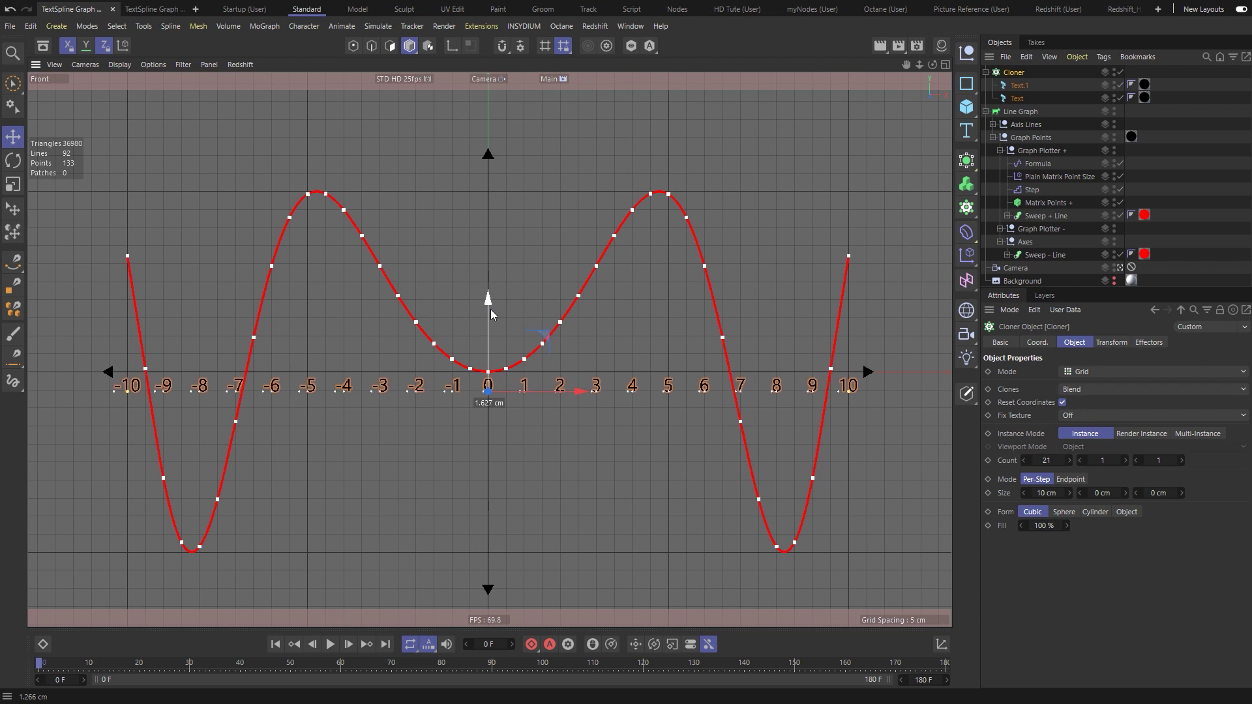
pyautogui.click(612, 440)
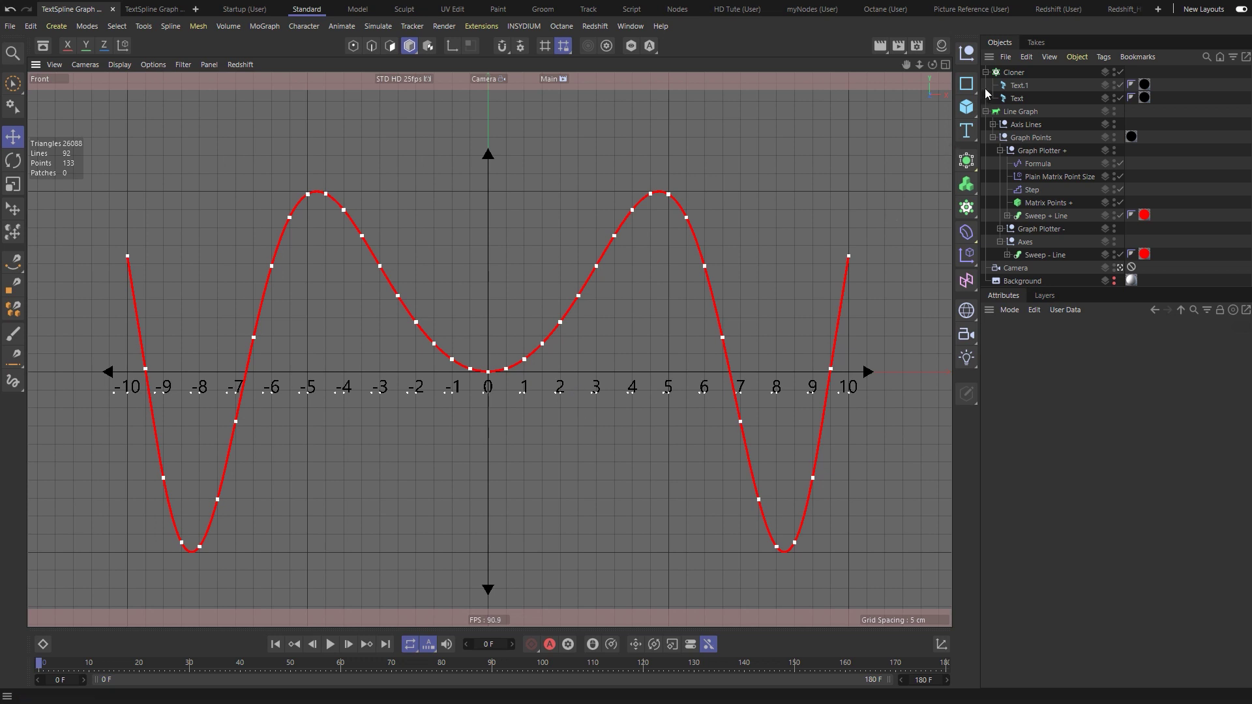
# Step: Set the Cloner's X count to 41 and switch the grid to Endpoint mode with an X size of 200 cm
pyautogui.click(1010, 72)
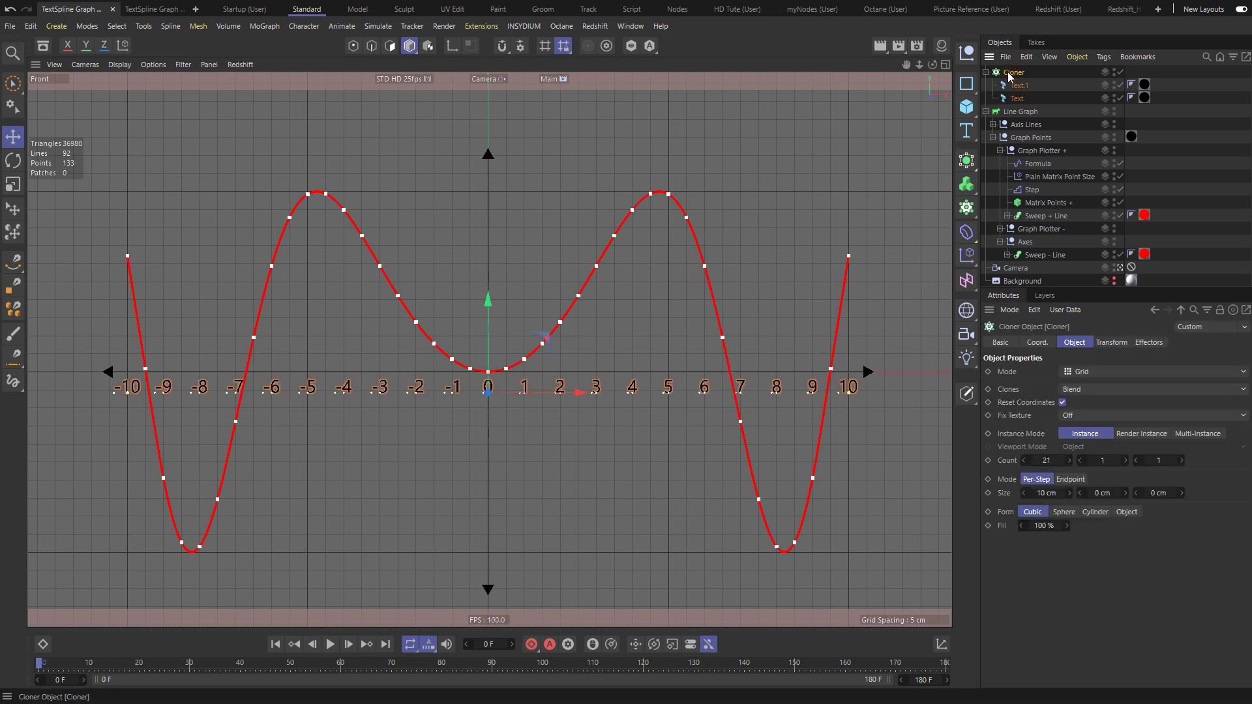
pyautogui.click(1047, 460)
pyautogui.write('41')
pyautogui.press('Return')
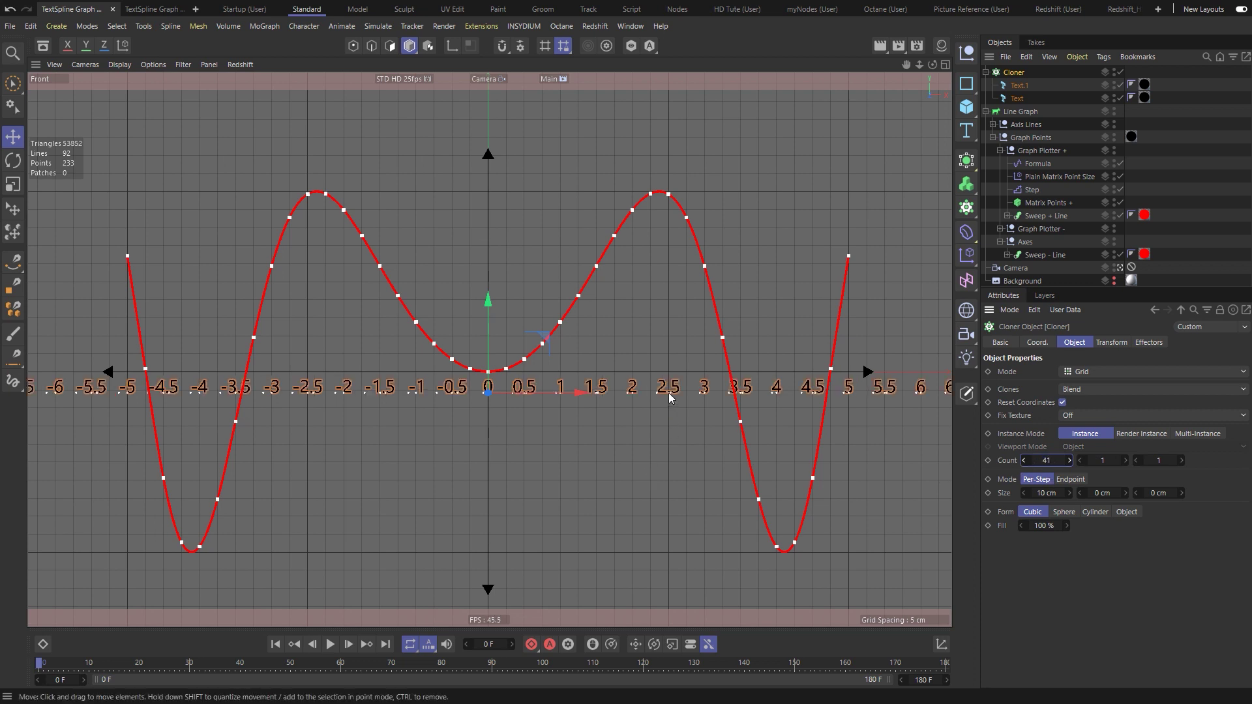
pyautogui.click(1069, 479)
pyautogui.click(1043, 493)
pyautogui.write('200')
pyautogui.press('Return')
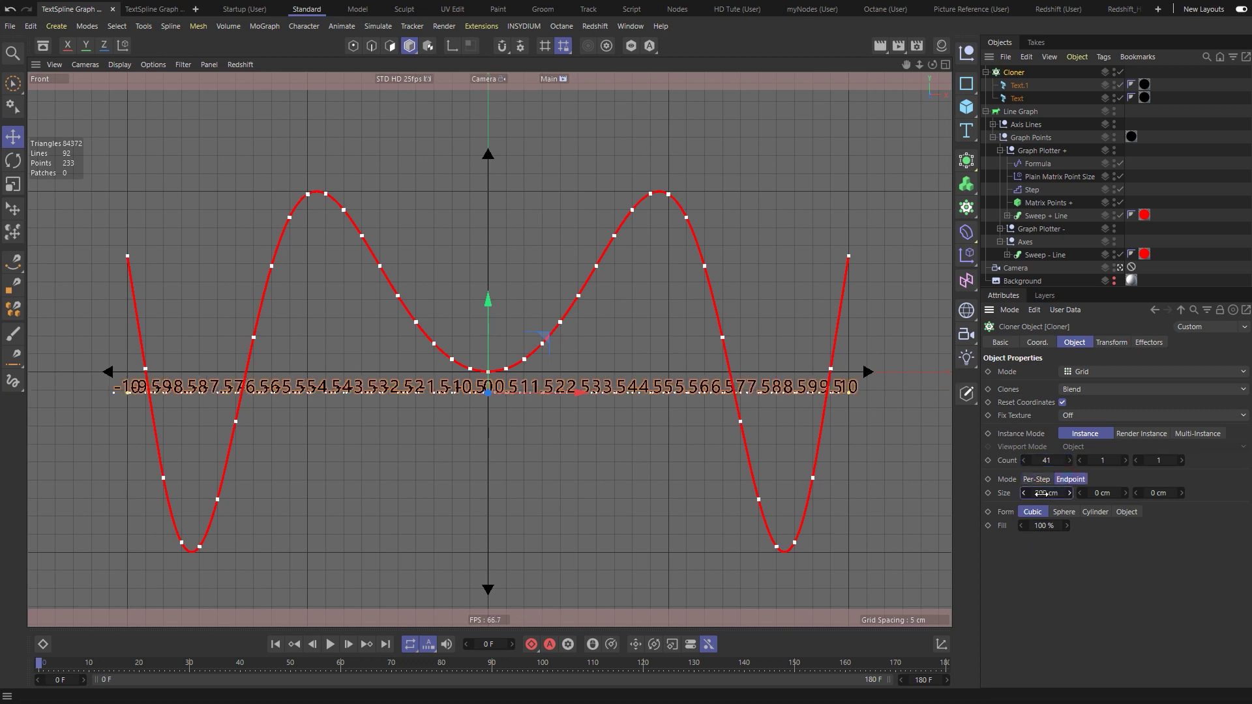
# Step: Set the height of both Text objects to 3 cm and raise the number row slightly towards the horizontal axis
pyautogui.click(1021, 87)
pyautogui.keyDown('shift'); pyautogui.click(1018, 98); pyautogui.keyUp('shift')
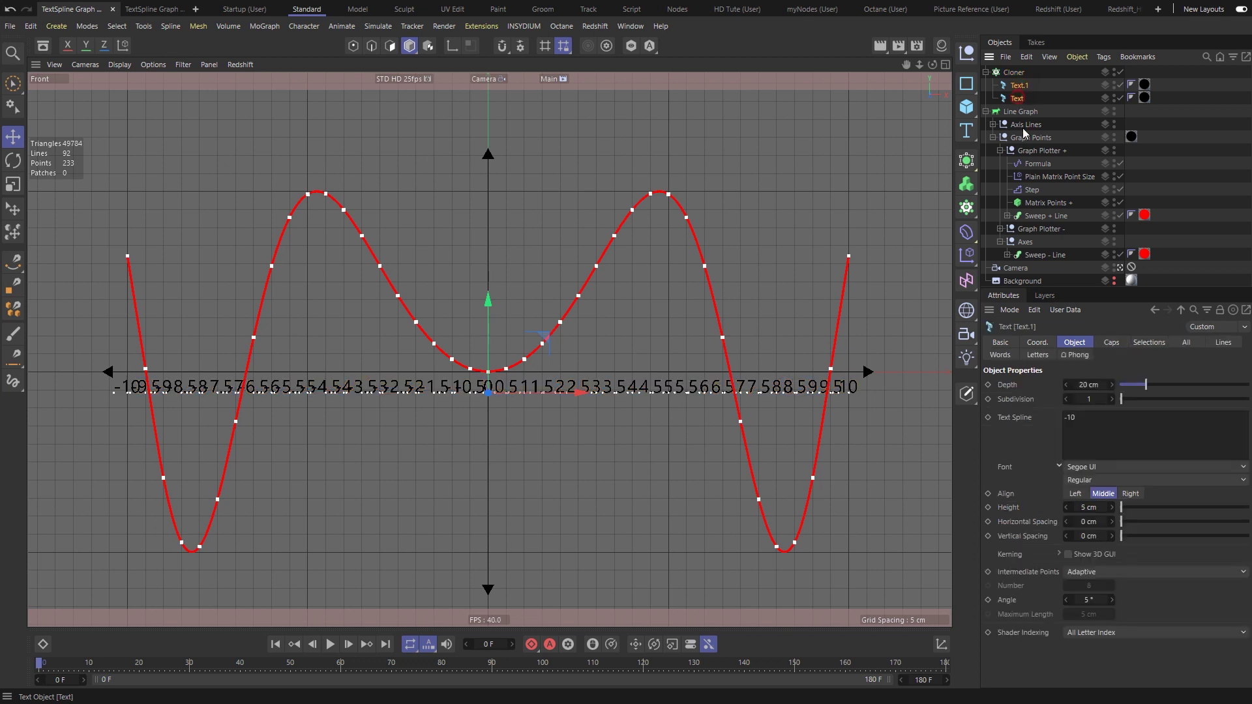
pyautogui.doubleClick(1089, 507)
pyautogui.write('3')
pyautogui.press('Tab')
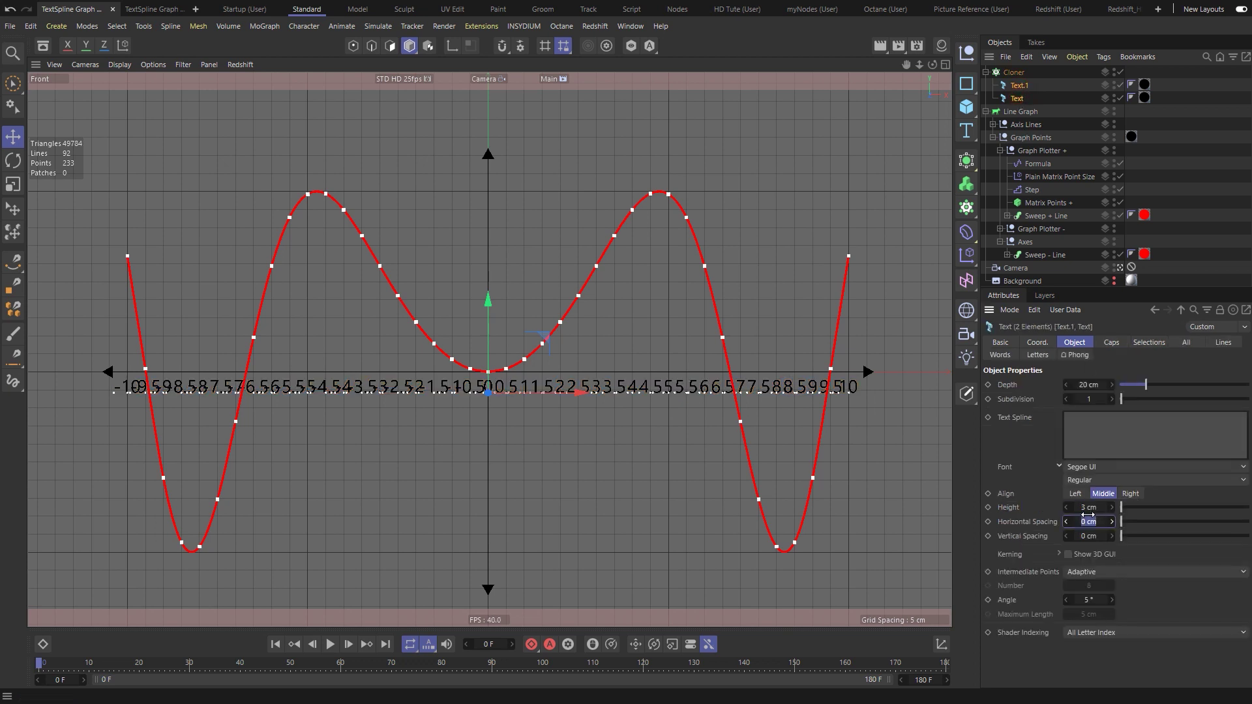
pyautogui.press('Return')
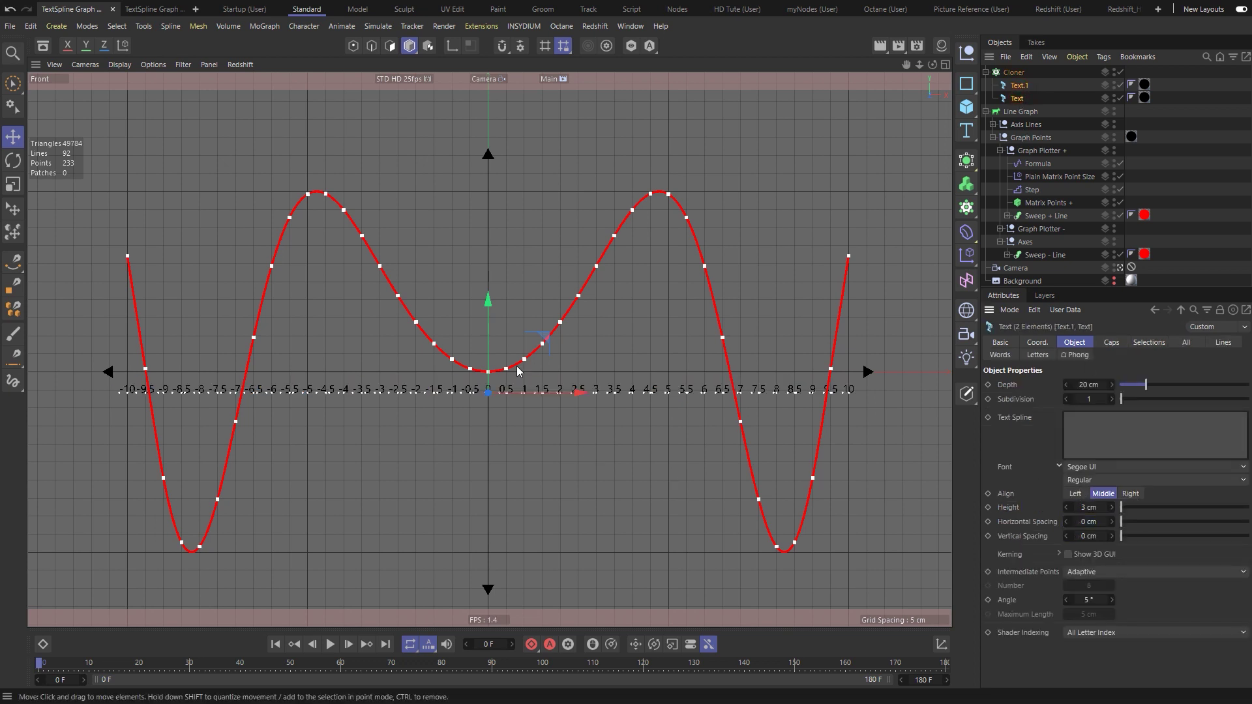
pyautogui.click(1014, 73)
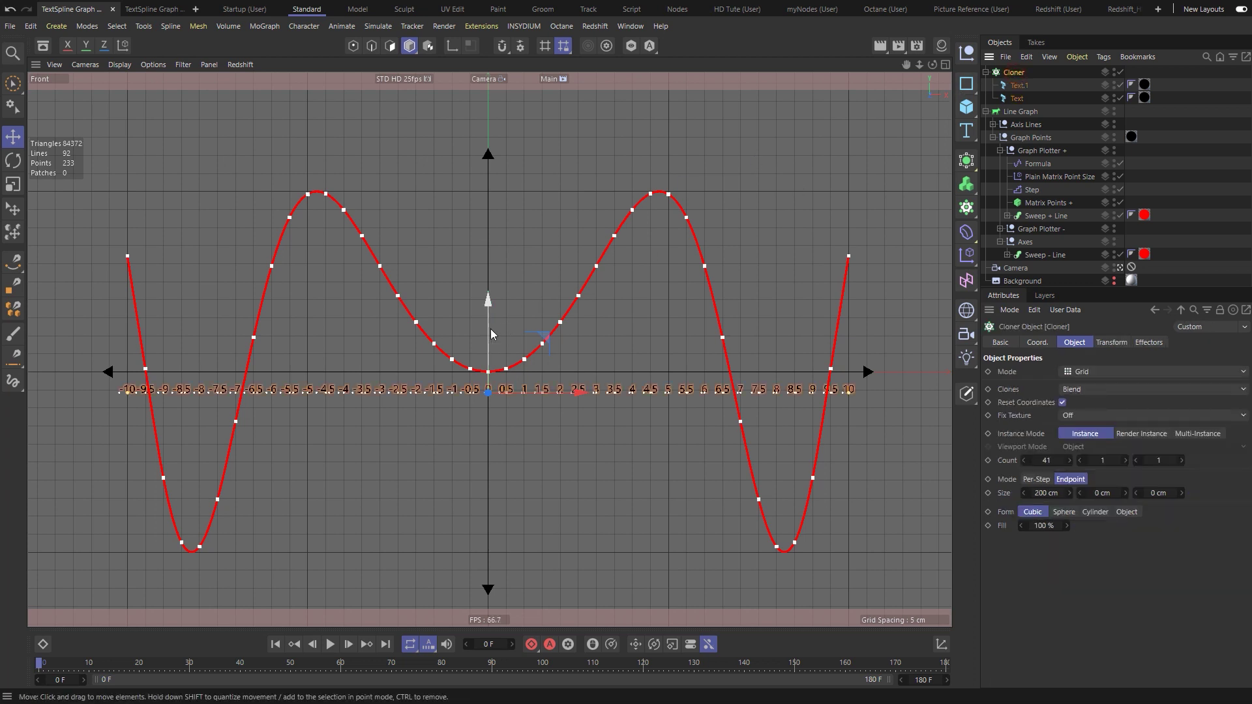
pyautogui.click(565, 444)
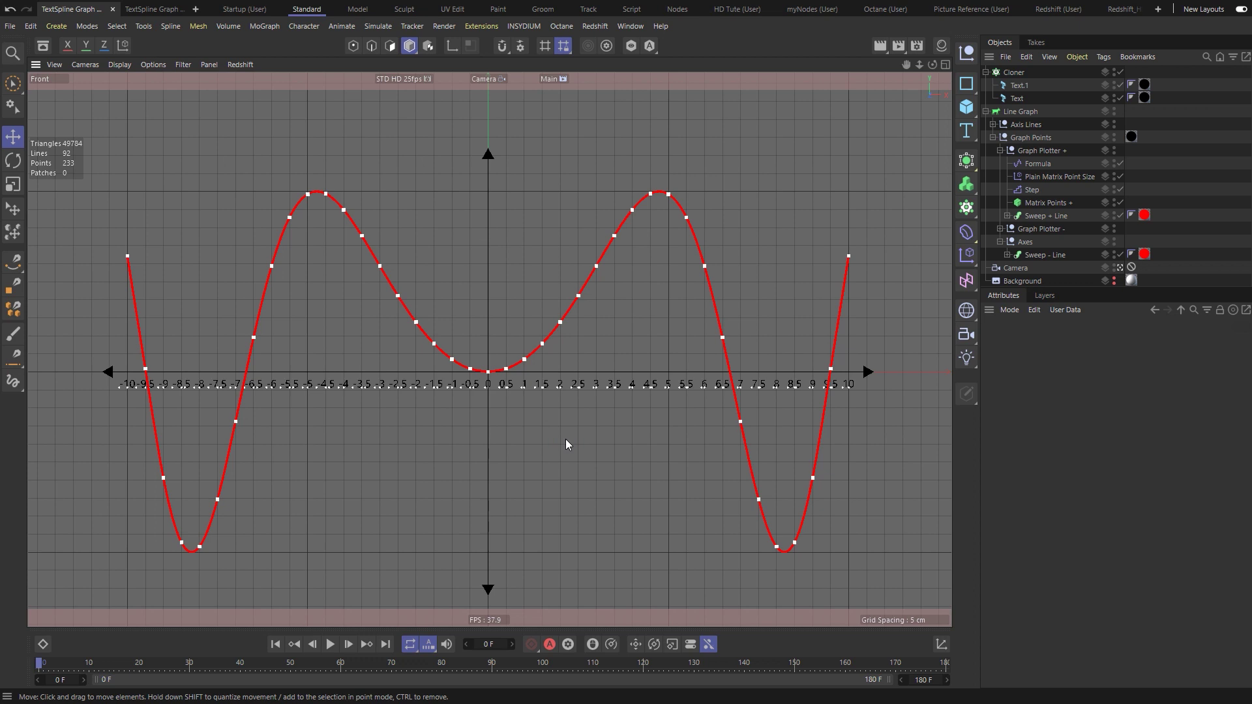
# Step: Try an X count of 40 on the Cloner and return it to 41
pyautogui.click(1014, 73)
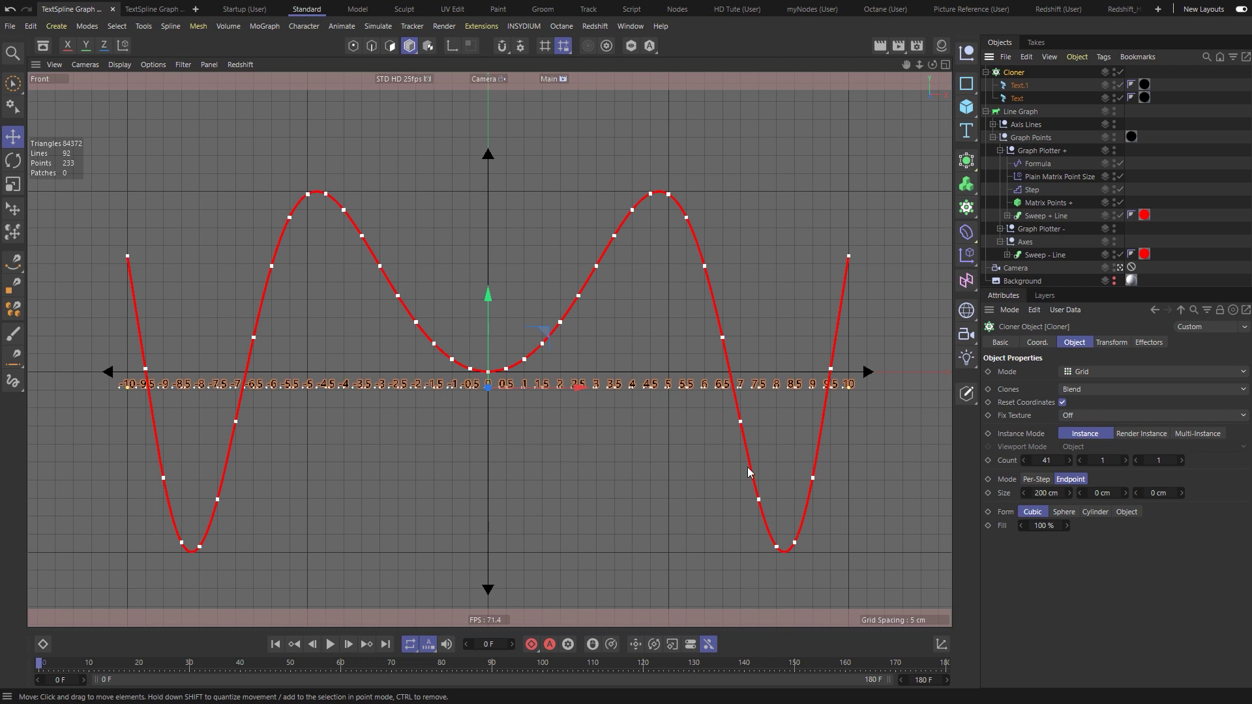
pyautogui.click(1039, 460)
pyautogui.write('40')
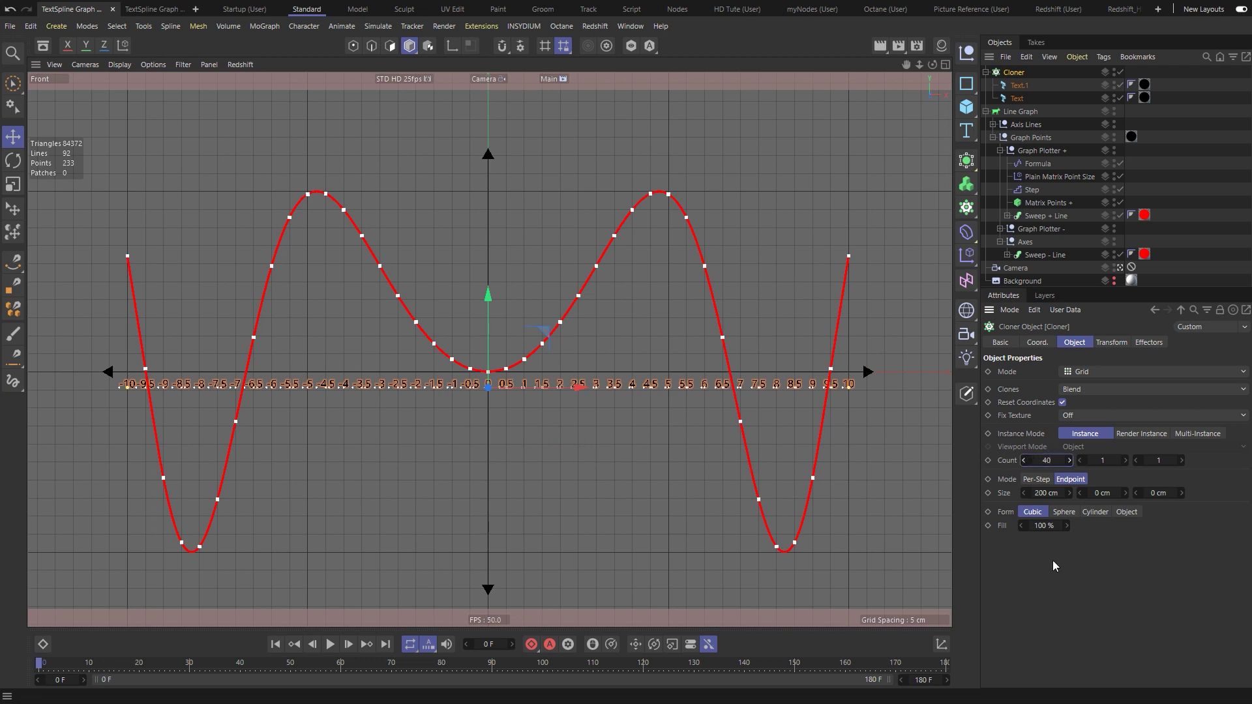
pyautogui.press('Return')
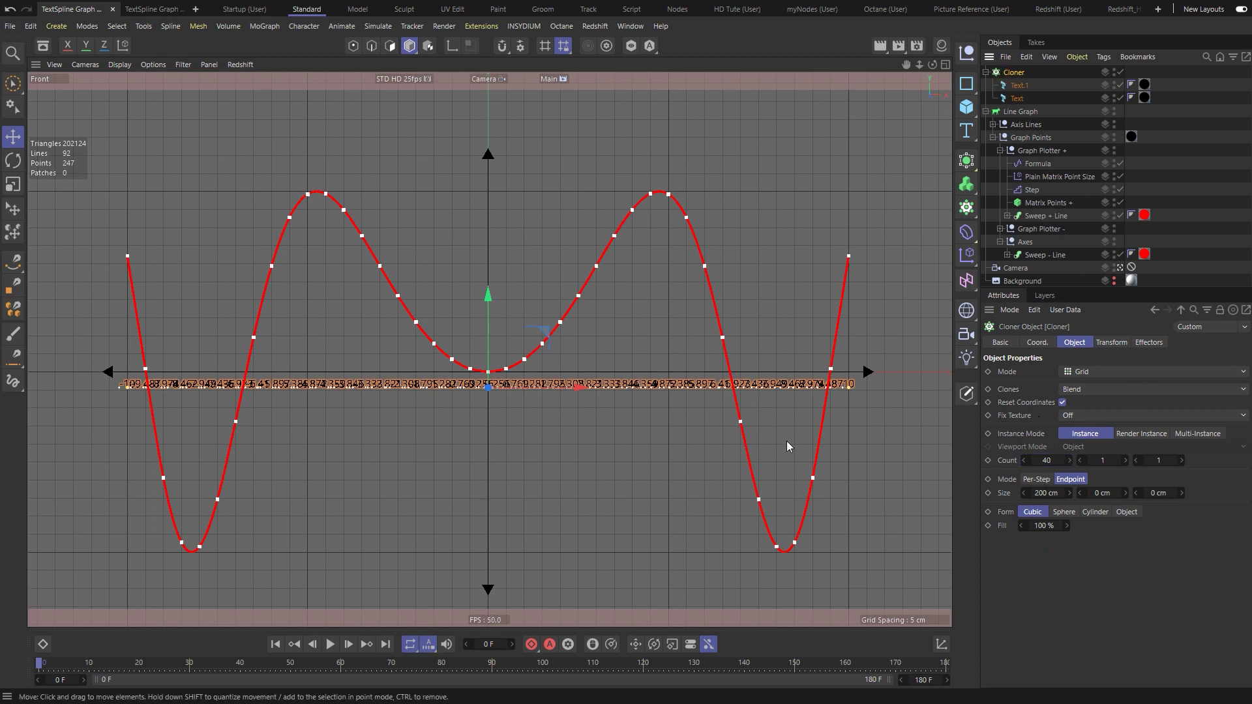
pyautogui.click(1046, 460)
pyautogui.write('41')
pyautogui.press('Return')
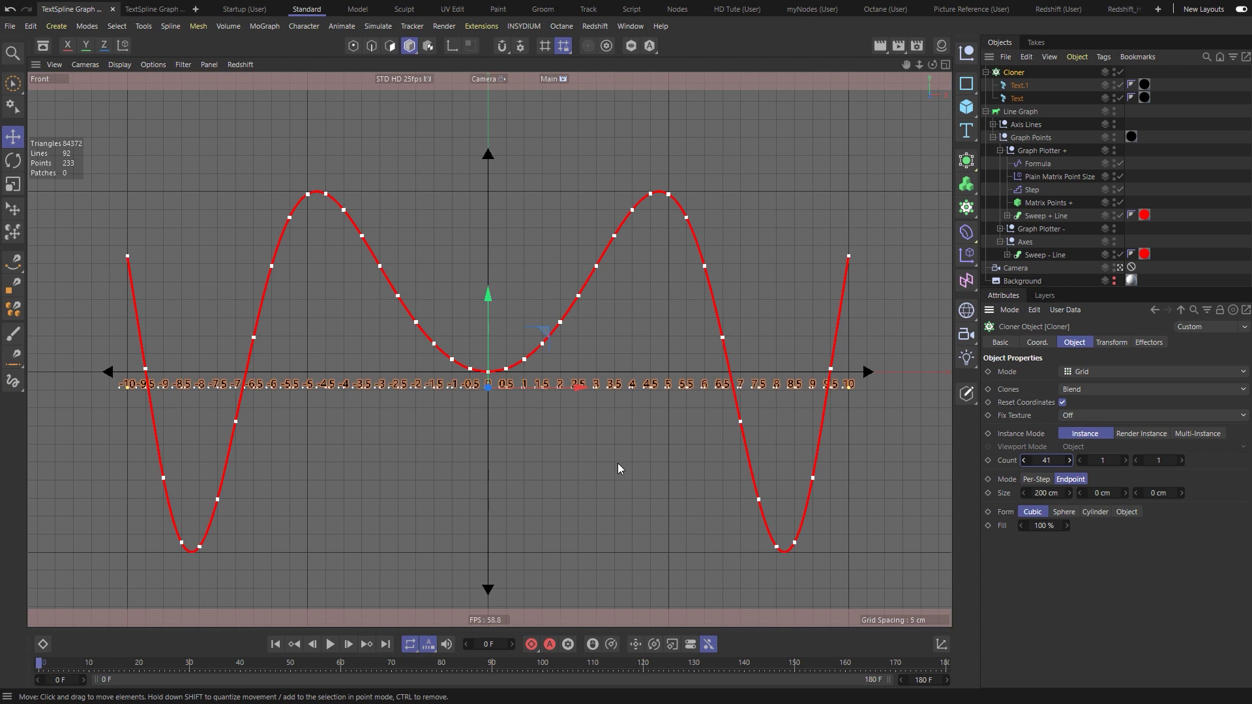
# Step: Set the Cloner's X count to 21
pyautogui.click(1047, 460)
pyautogui.write('21')
pyautogui.press('Return')
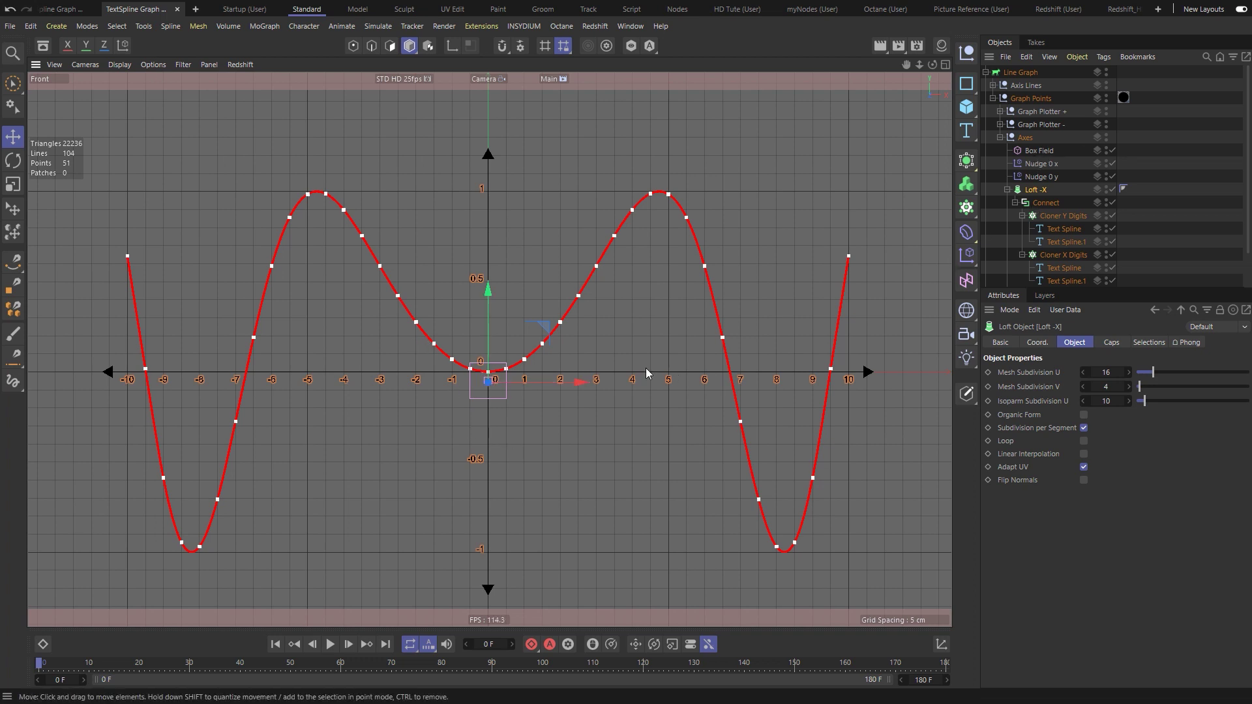
# Step: Toggle the Nudge 0 x and Nudge 0 y effectors under Axes in the second line graph project
pyautogui.click(1112, 163)
pyautogui.click(1112, 177)
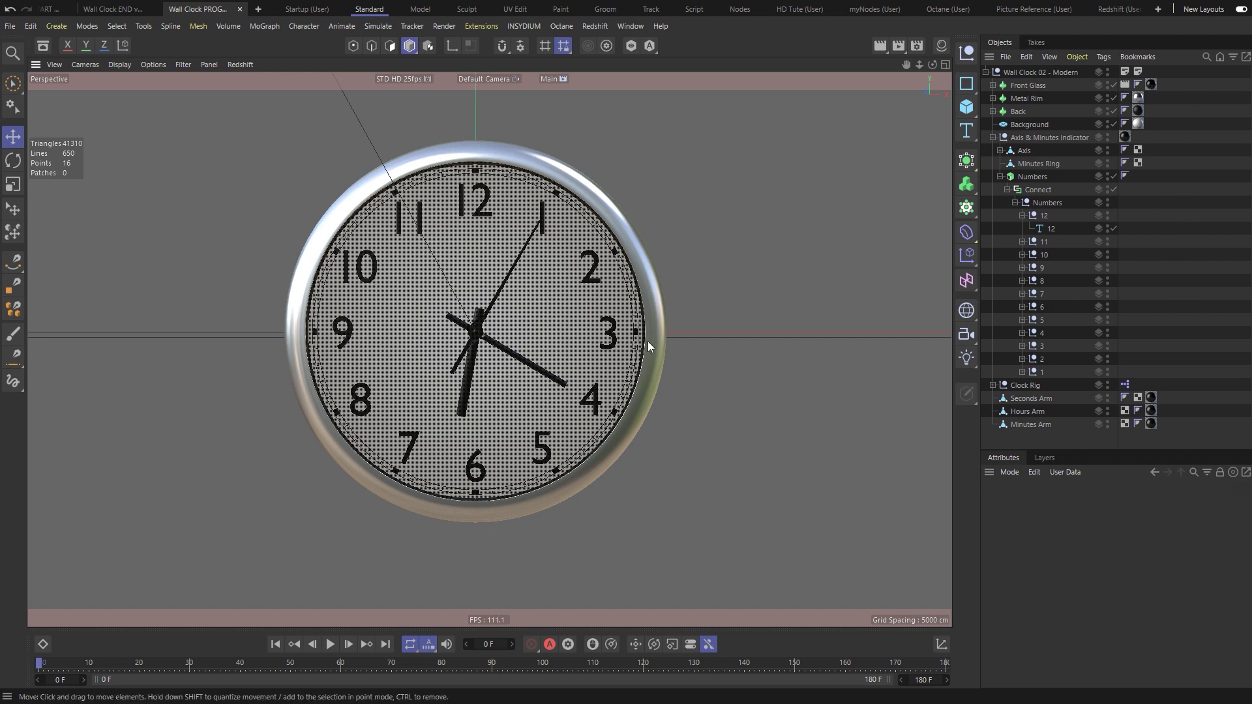
# Step: Examine how the wall clock's existing numbers are built, from the Numbers null to the 12 and 11 groups and their text splines
pyautogui.click(1046, 204)
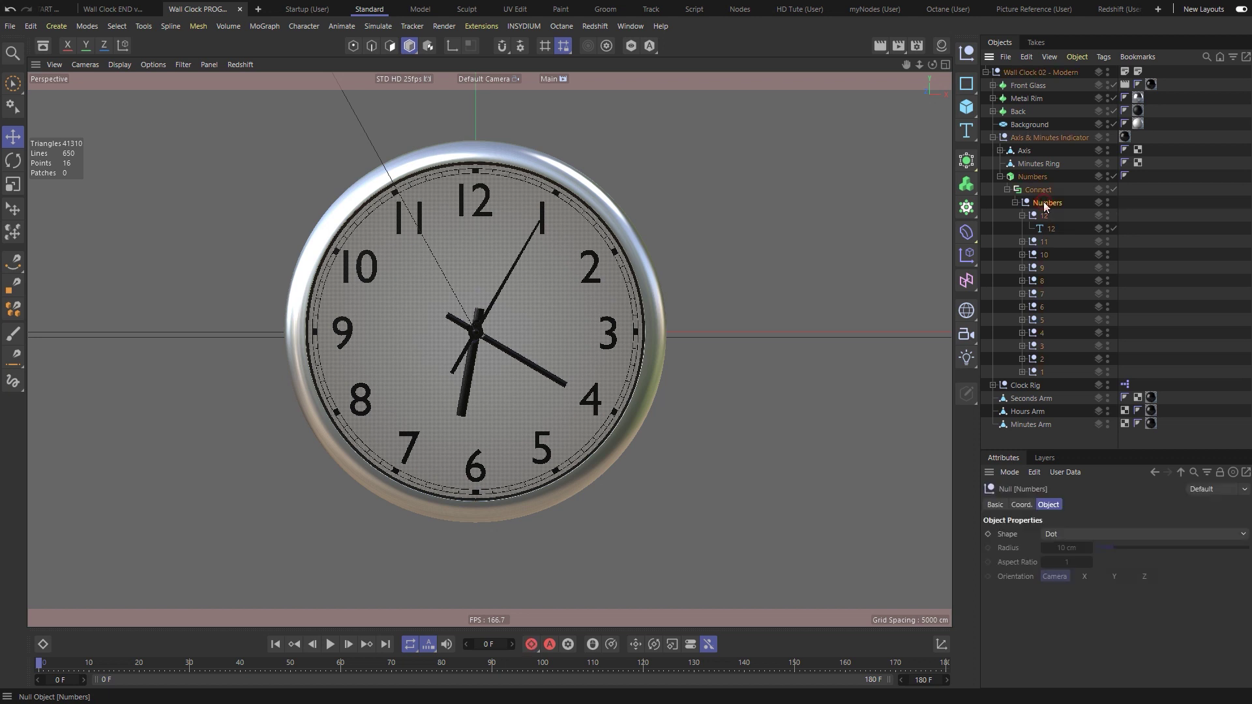
pyautogui.click(1043, 216)
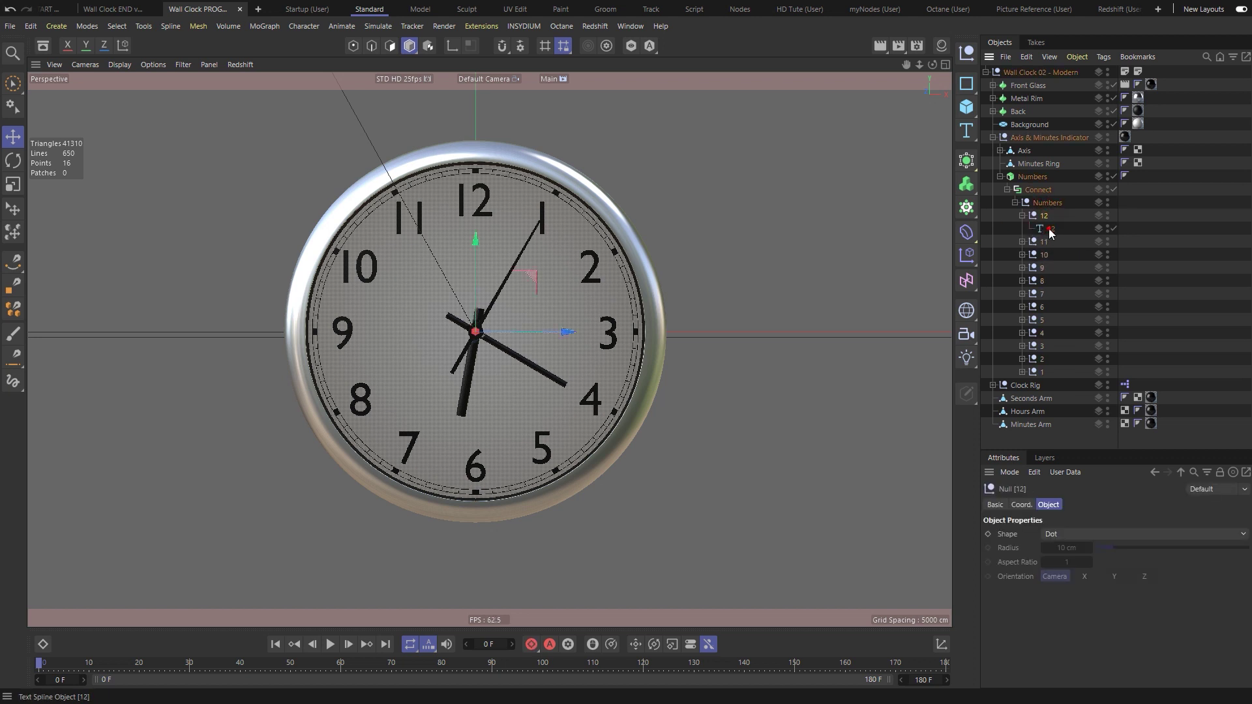
pyautogui.click(1049, 229)
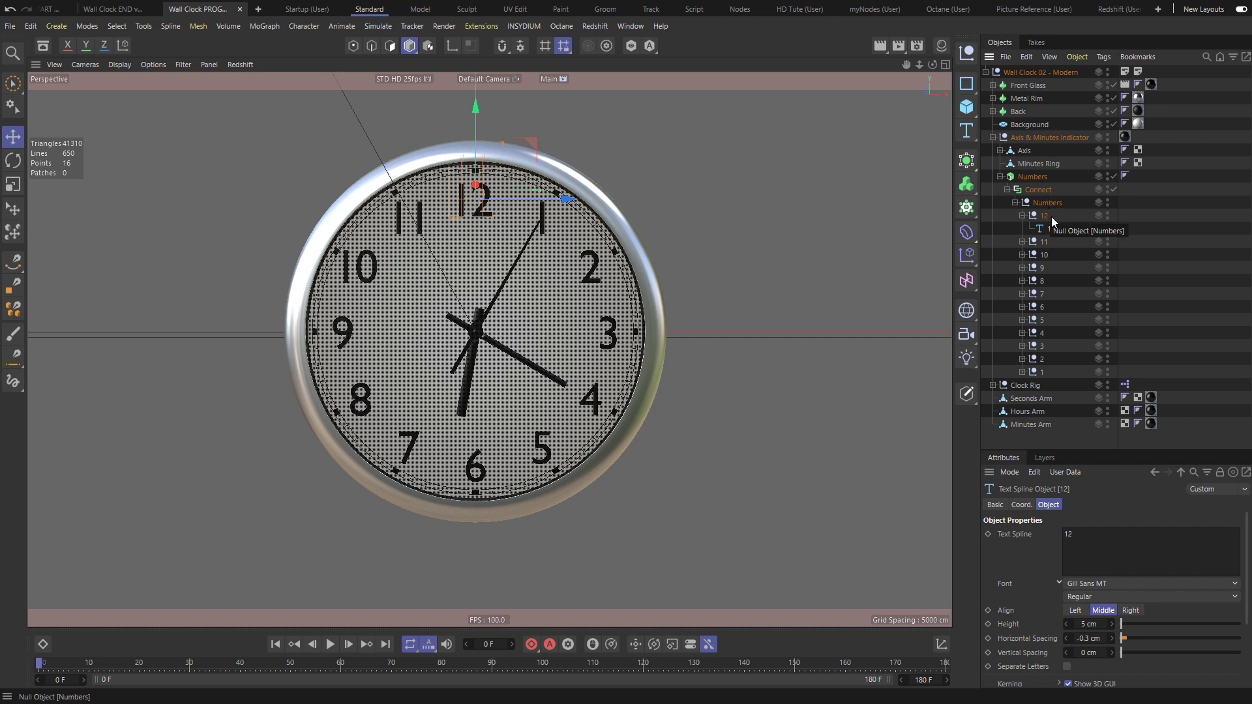
pyautogui.click(1021, 241)
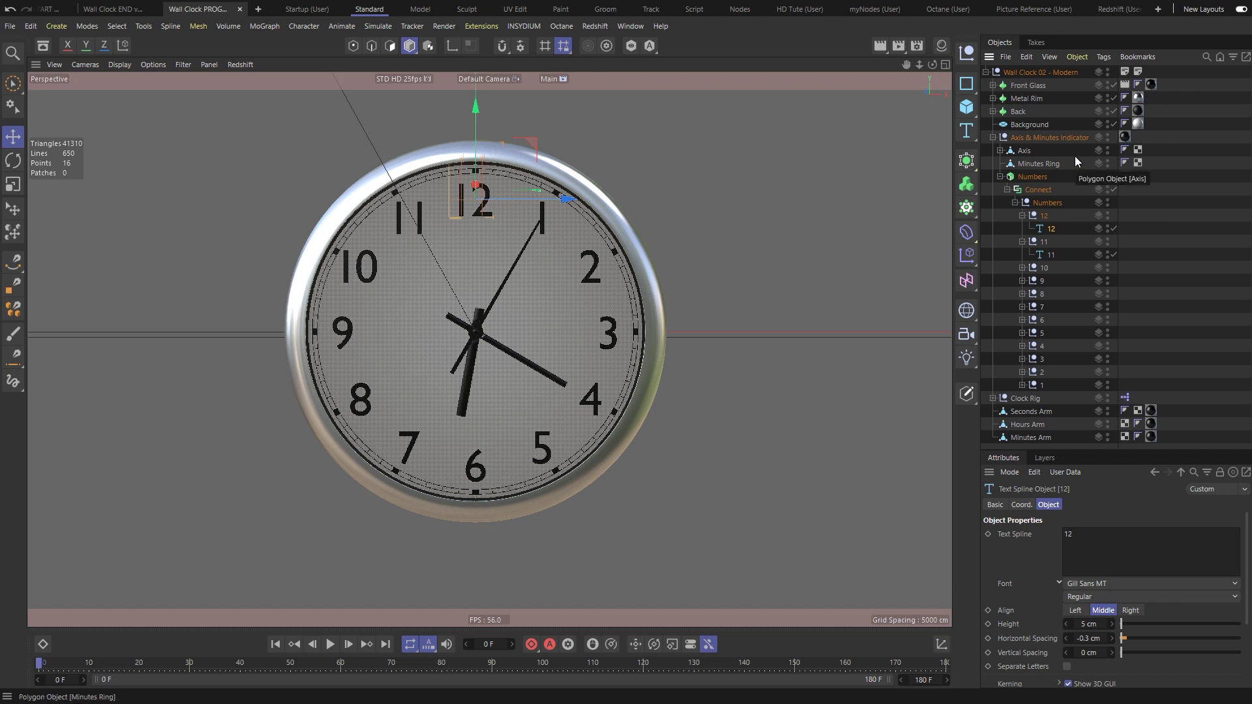
# Step: Add a Text object to the wall clock scene and set its depth to 0.1 cm
pyautogui.click(1032, 76)
pyautogui.click(966, 130)
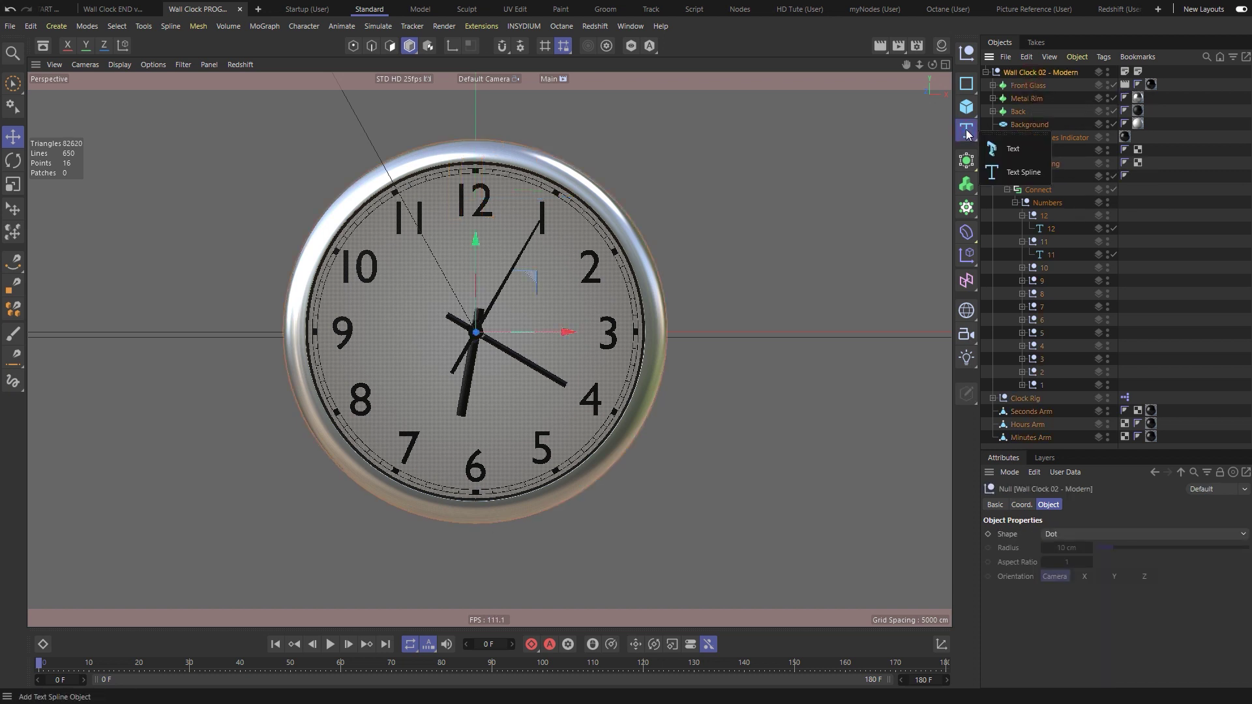
pyautogui.click(1013, 151)
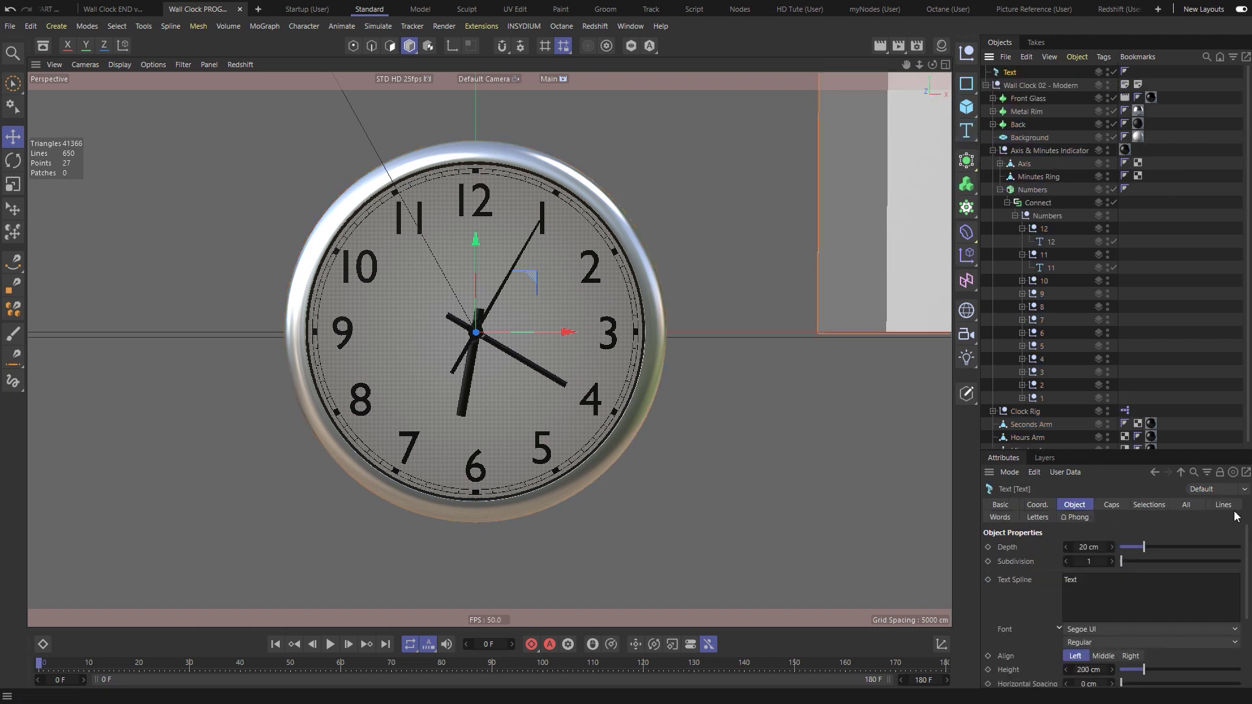
pyautogui.click(1096, 547)
pyautogui.write('0.1')
pyautogui.press('Return')
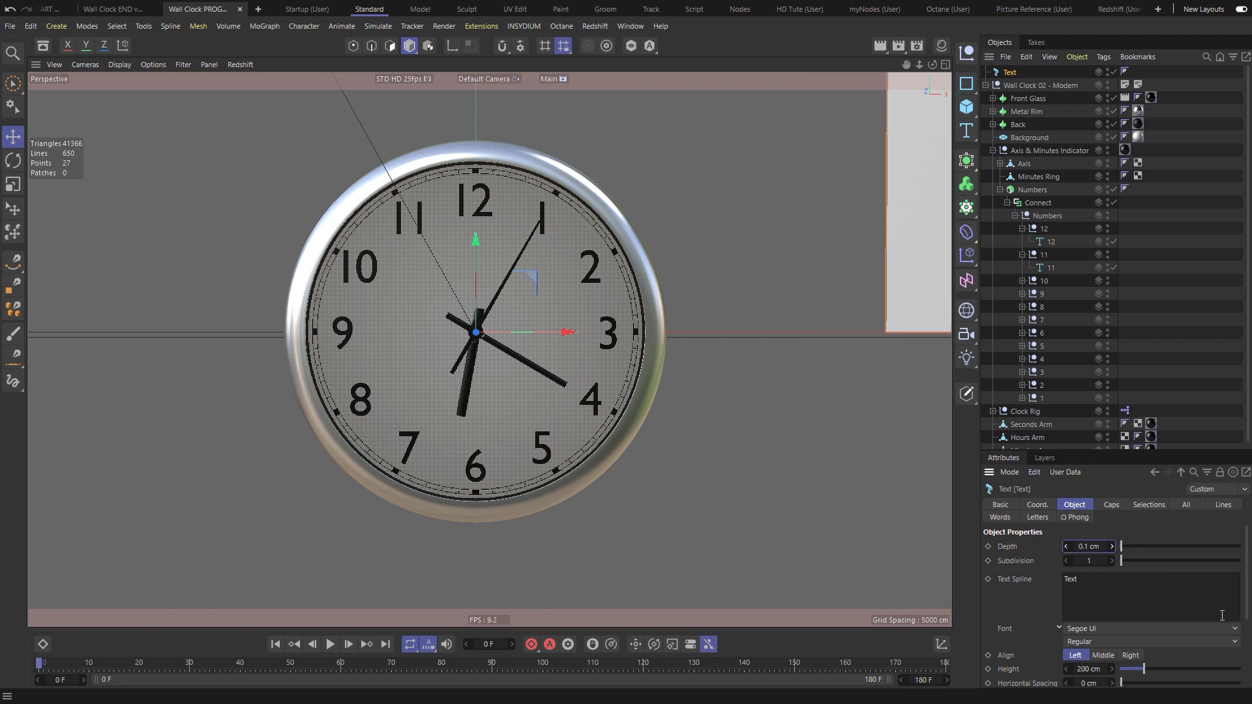
# Step: Set the new Text object's height to 5 cm and its alignment to Middle
pyautogui.scroll(-3, 1249, 593)
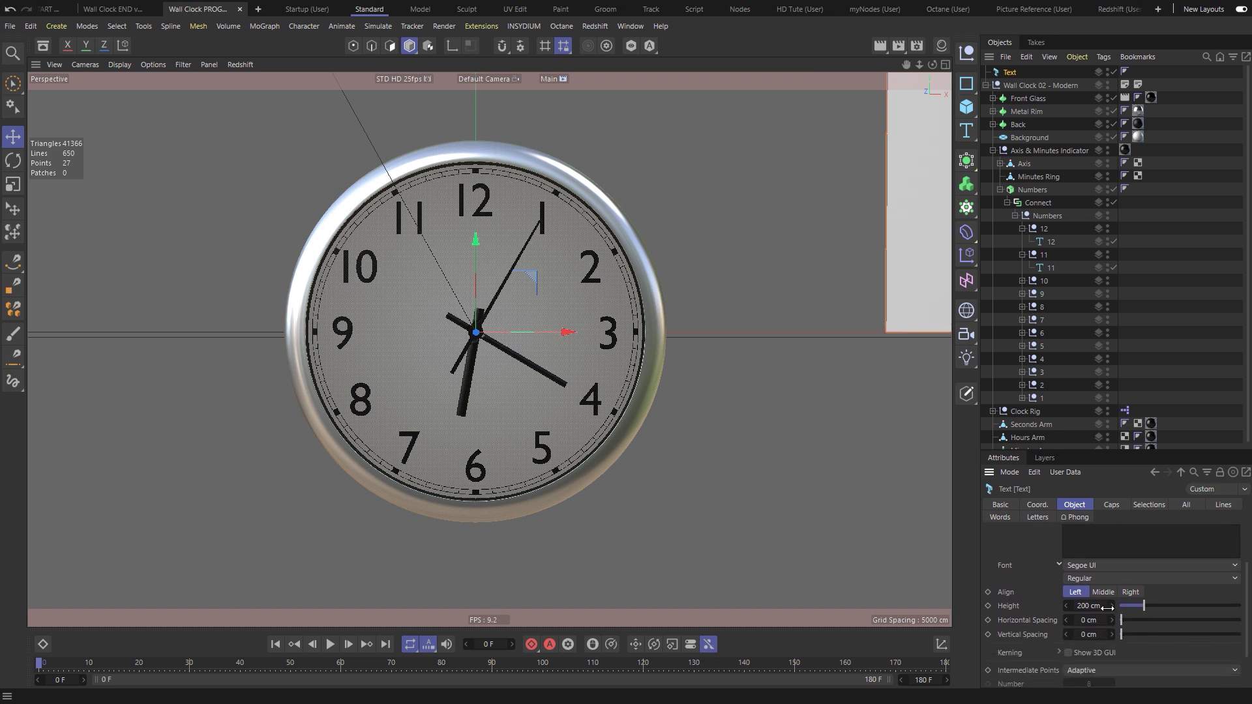
pyautogui.click(1090, 605)
pyautogui.write('5')
pyautogui.press('Return')
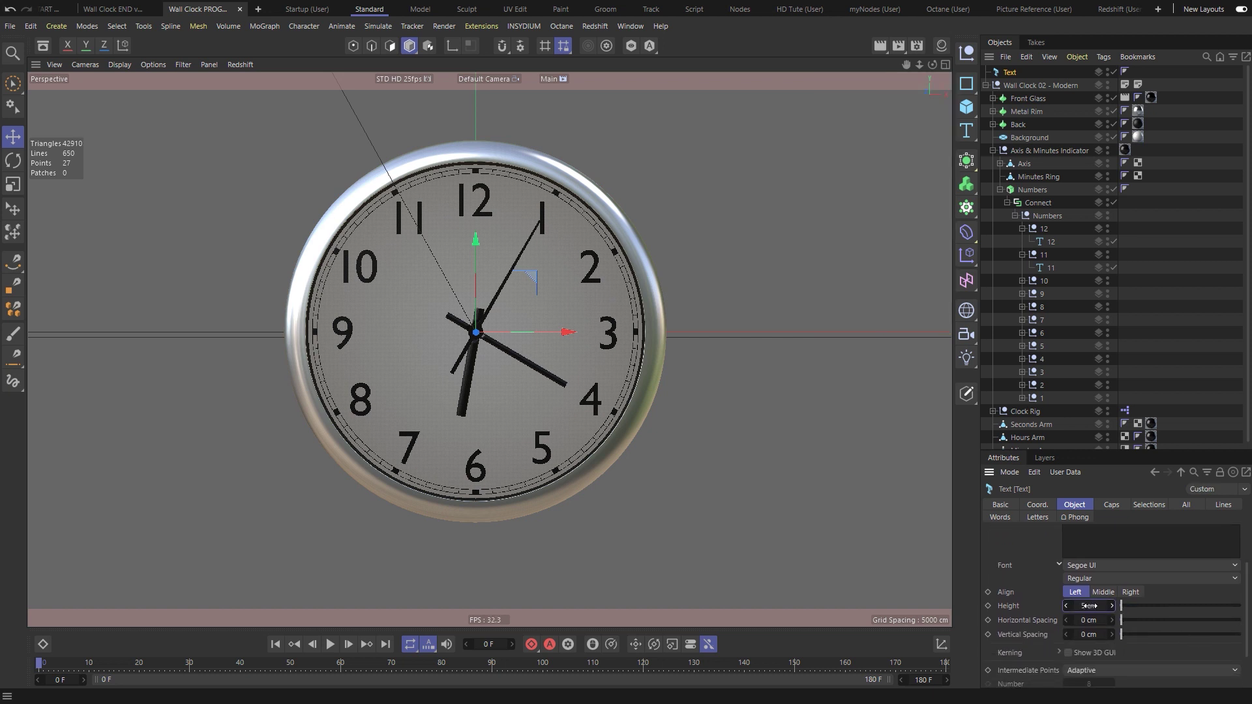
pyautogui.click(1101, 593)
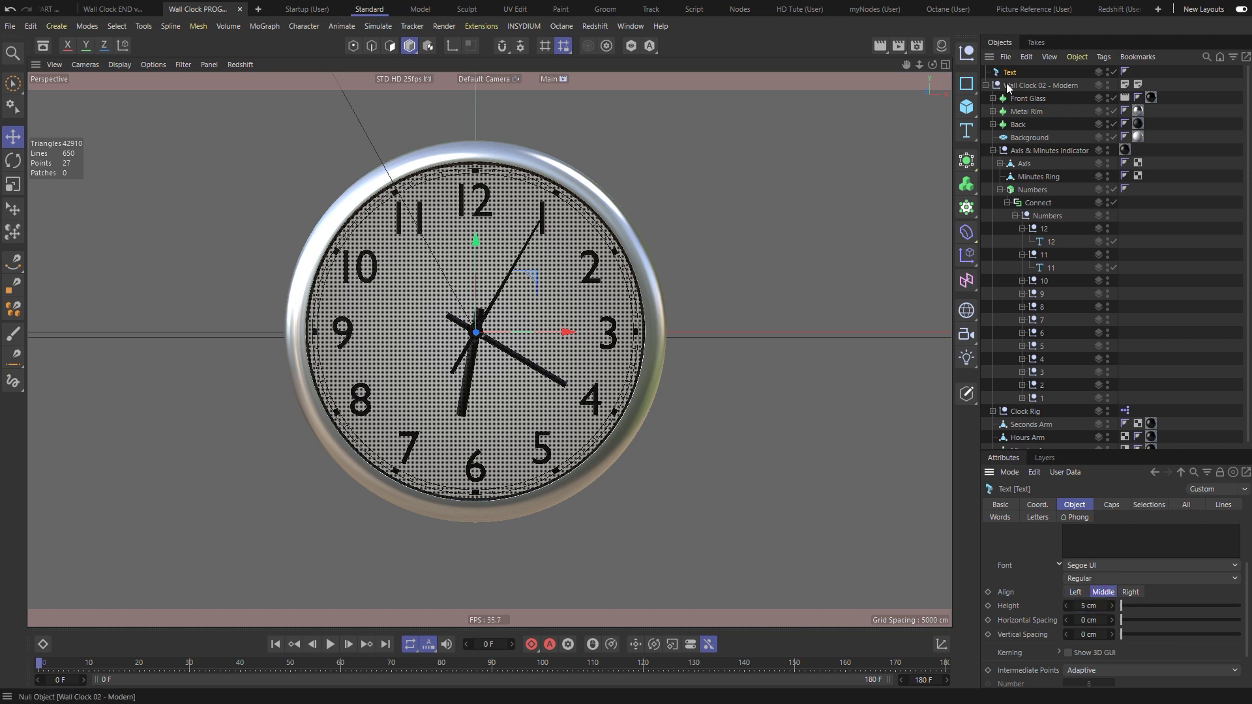
# Step: Add a Cloner as parent of the Text object and set the Cloner's Z position to -2 cm
pyautogui.keyDown('alt'); pyautogui.click(966, 209); pyautogui.keyUp('alt')
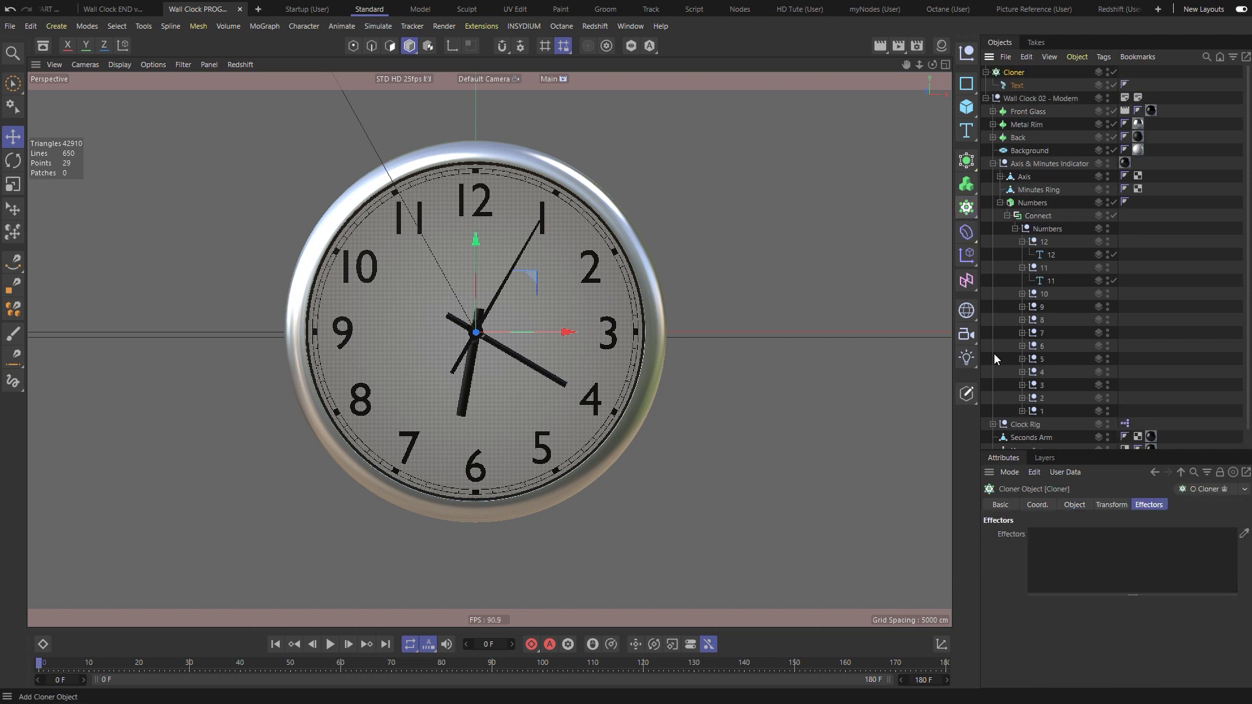
pyautogui.click(1037, 505)
pyautogui.click(1040, 564)
pyautogui.write('-2')
pyautogui.press('Return')
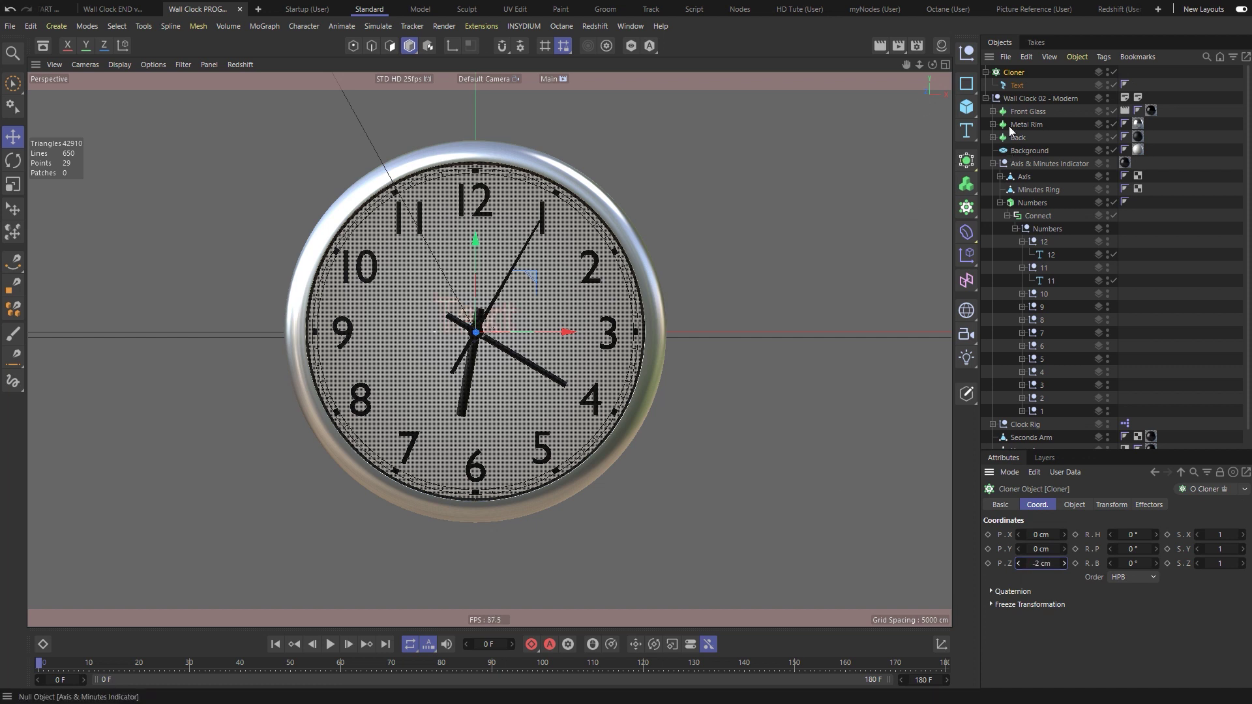
# Step: Apply the black Plastic material to the Cloner
pyautogui.click(941, 45)
pyautogui.moveTo(767, 110); pyautogui.dragTo(1009, 73)
pyautogui.click(939, 47)
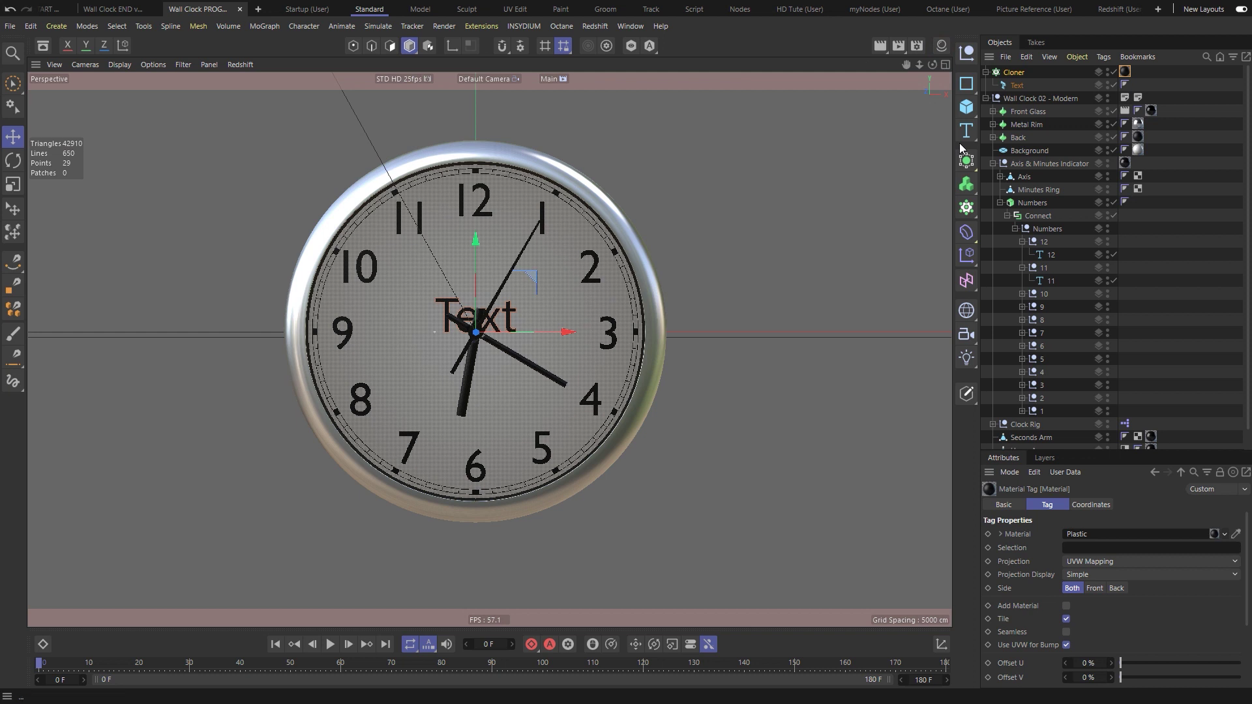
# Step: Set the child Text object's text to 1, duplicate it inside the Cloner and set the duplicate's text to 12
pyautogui.click(1015, 86)
pyautogui.click(1075, 505)
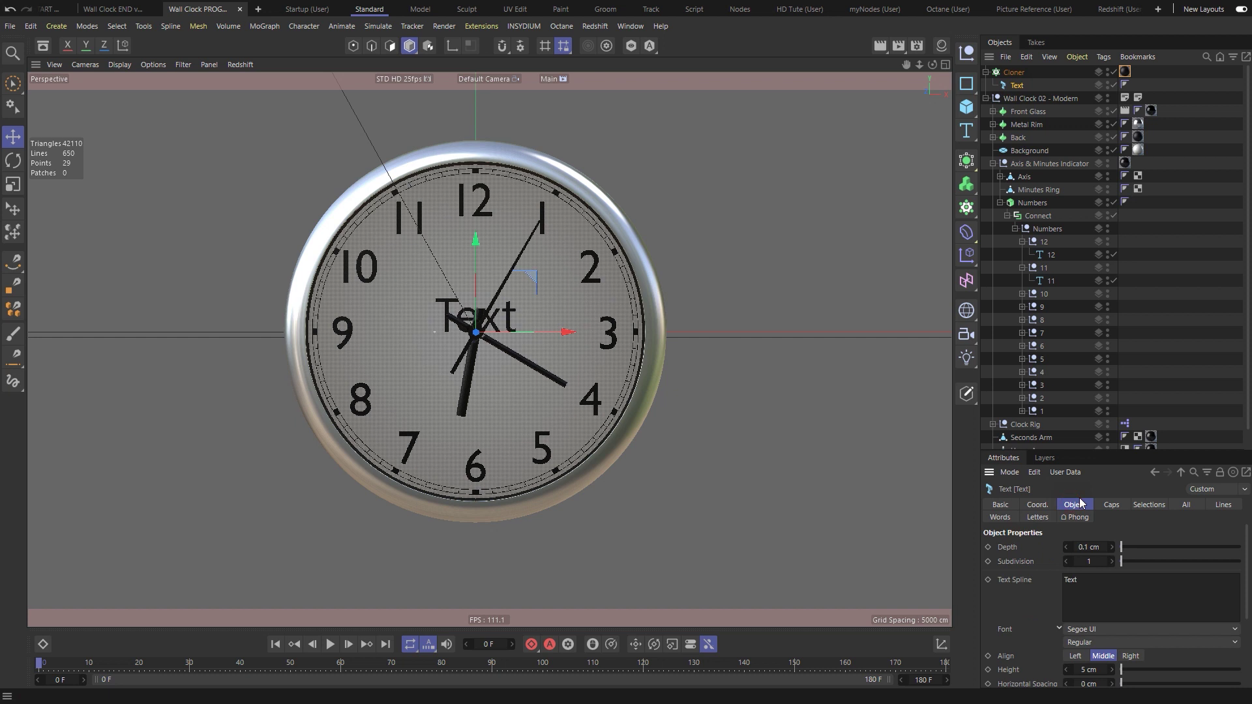
pyautogui.write('1')
pyautogui.moveTo(1069, 451); pyautogui.dragTo(1063, 255)
pyautogui.moveTo(1025, 84); pyautogui.dragTo(1017, 94)
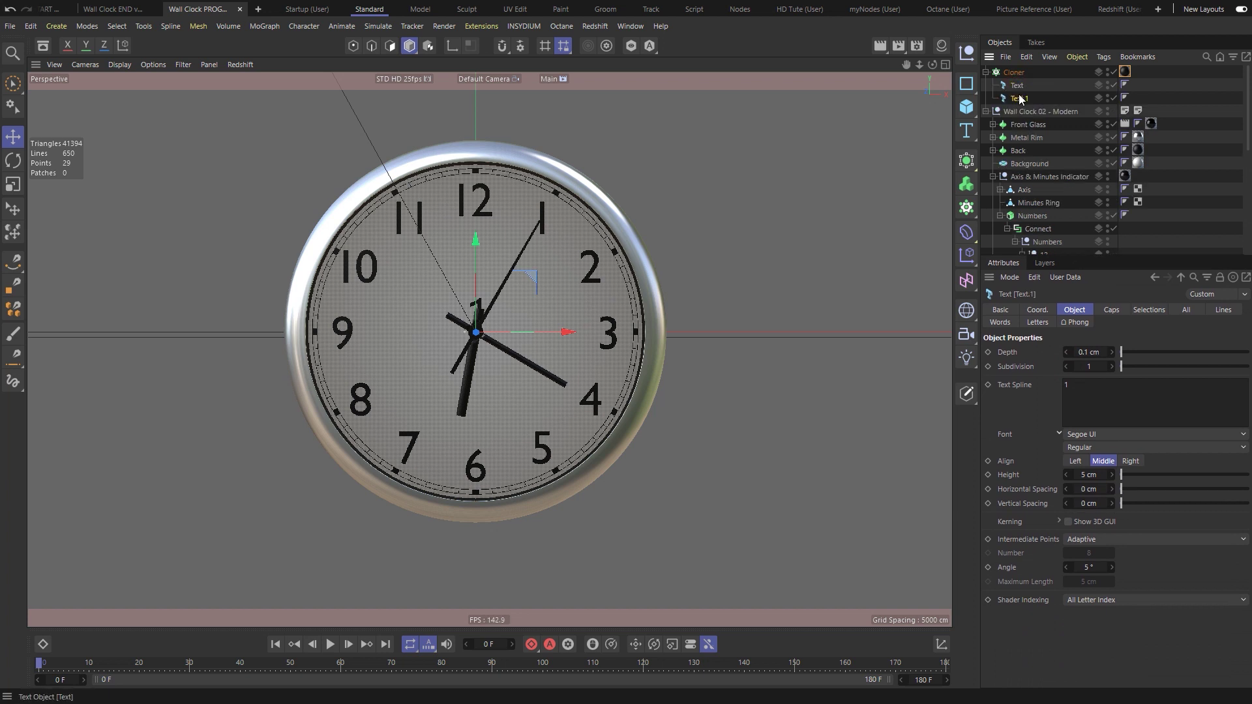
pyautogui.click(1074, 386)
# Step: Set the Cloner's mode to Radial and its plane to XY
pyautogui.click(1014, 73)
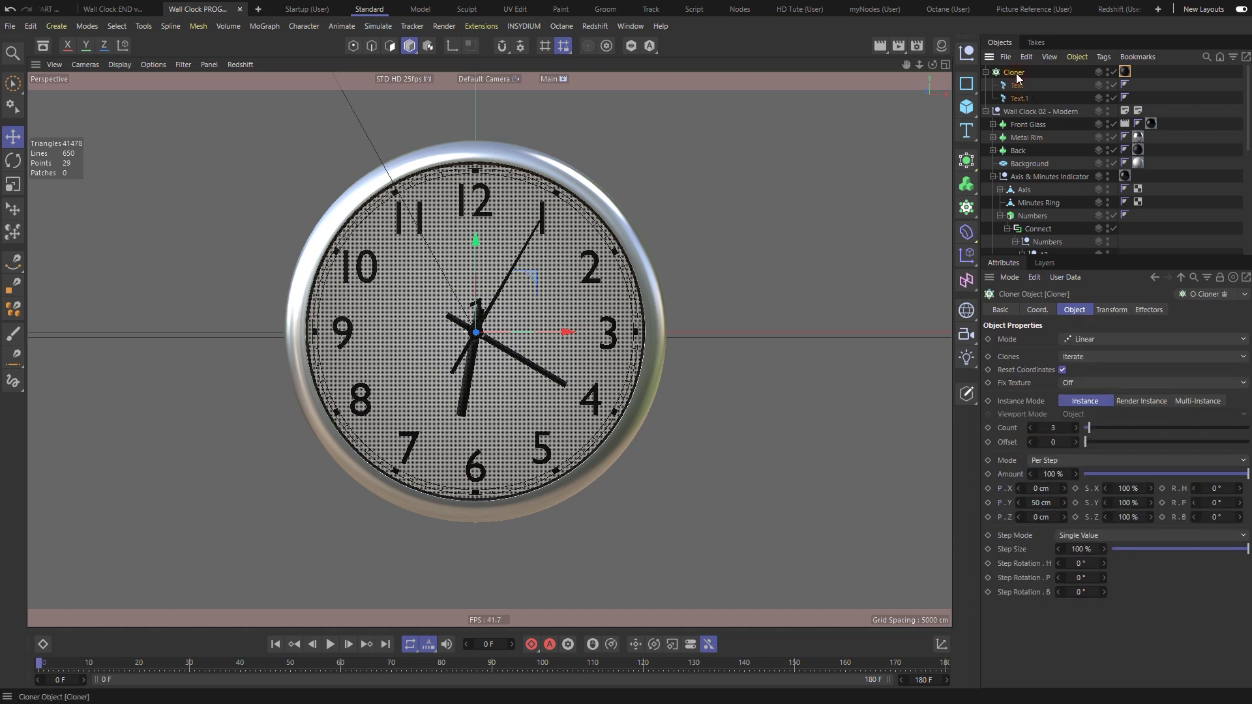
pyautogui.click(1089, 340)
pyautogui.click(1086, 381)
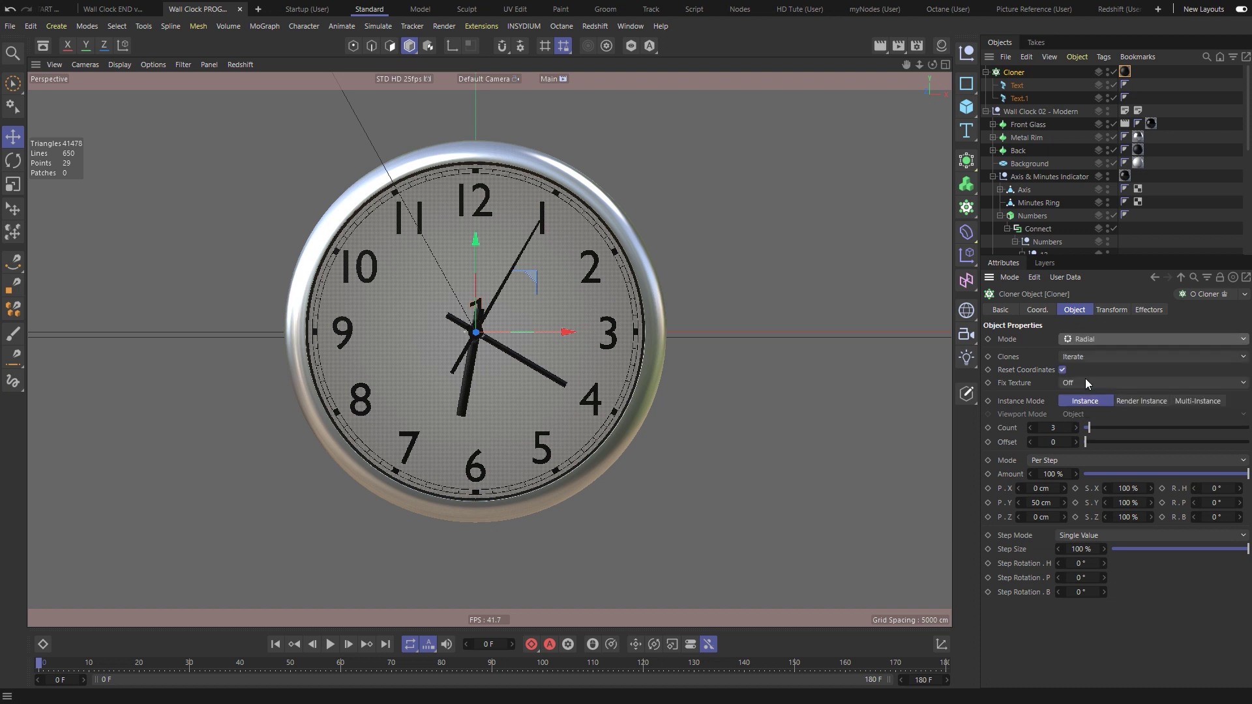
pyautogui.click(1030, 456)
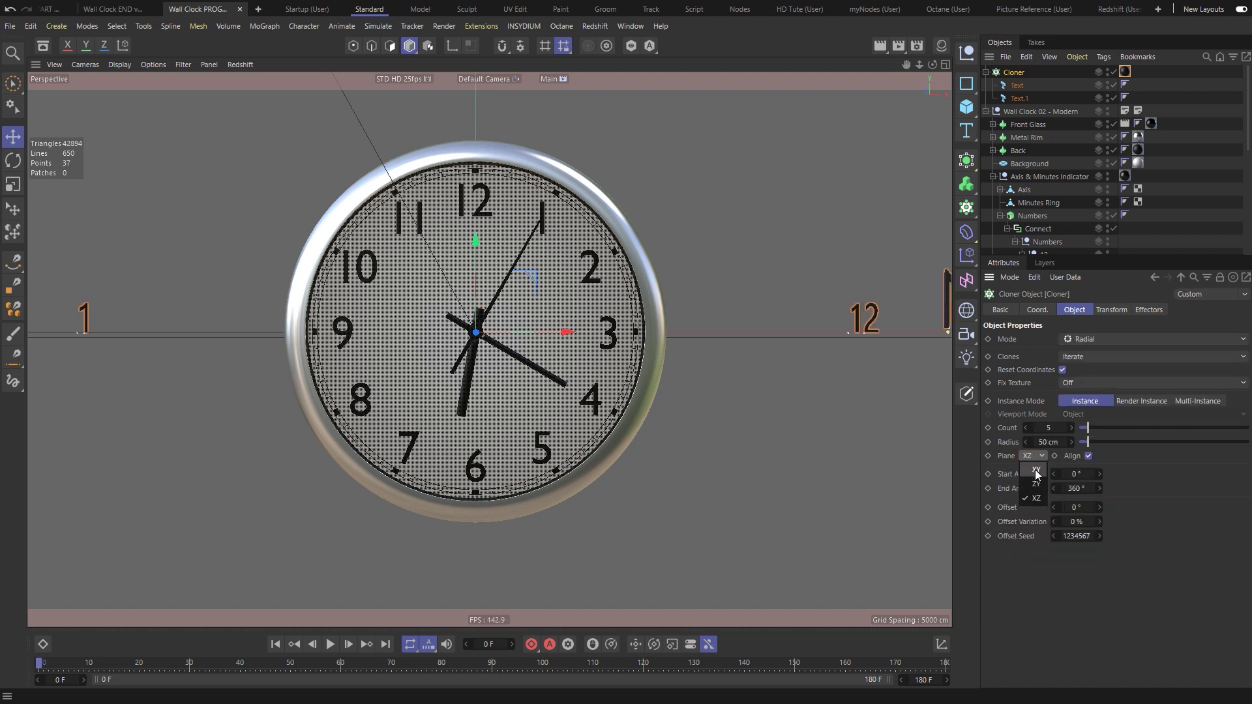
pyautogui.click(1034, 469)
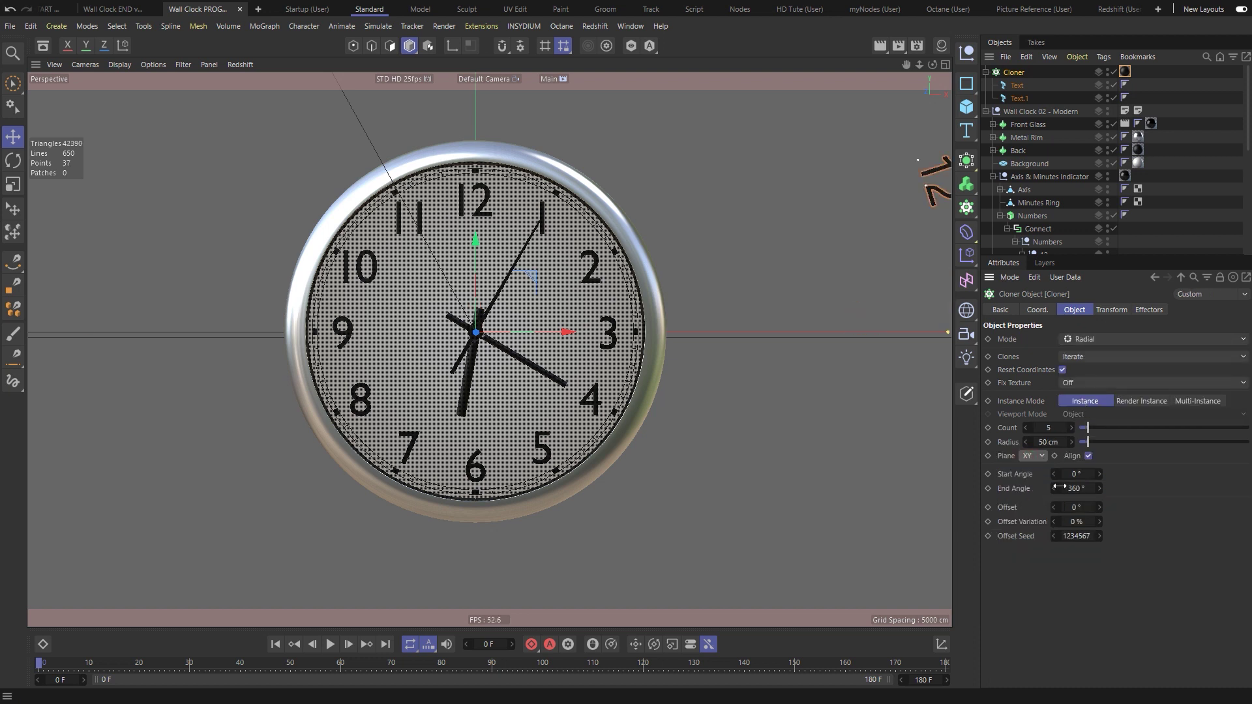
# Step: Set the radial Cloner's radius to 12 cm and its count to 12
pyautogui.doubleClick(1047, 442)
pyautogui.write('44')
pyautogui.press('Return')
pyautogui.moveTo(1084, 442); pyautogui.dragTo(1081, 442)
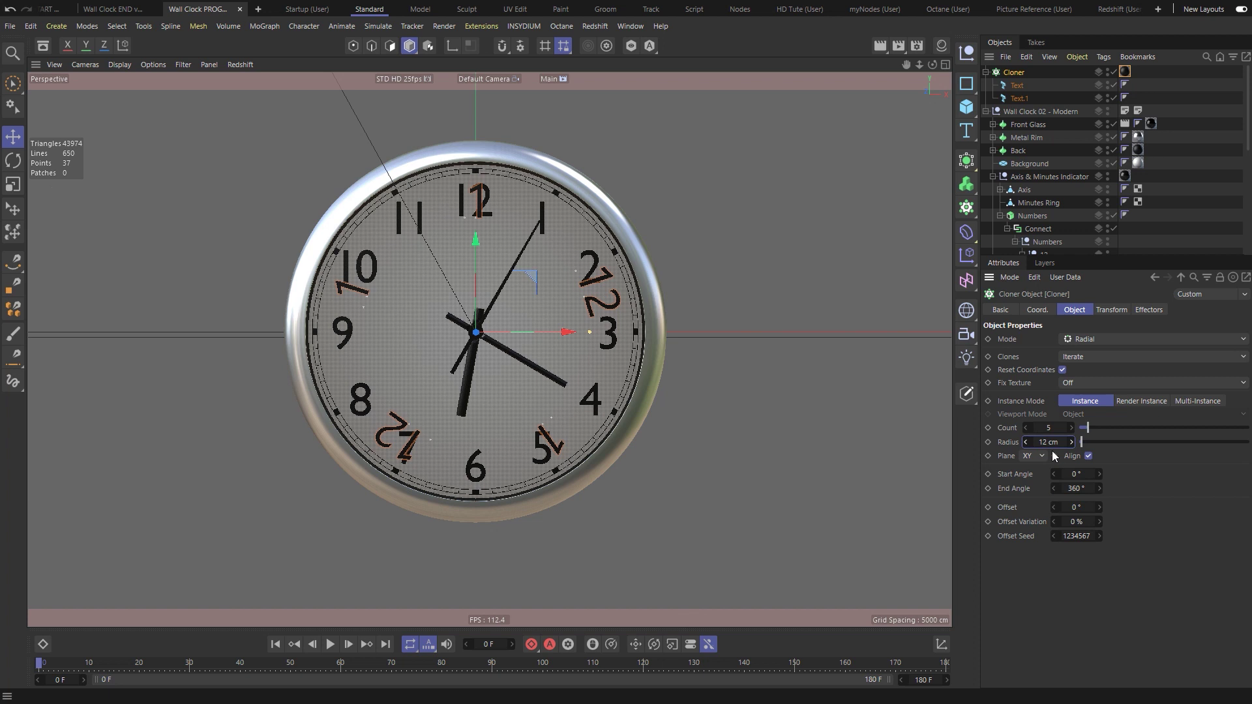
pyautogui.hotkey('shift', 'Tab')
pyautogui.click(1159, 472)
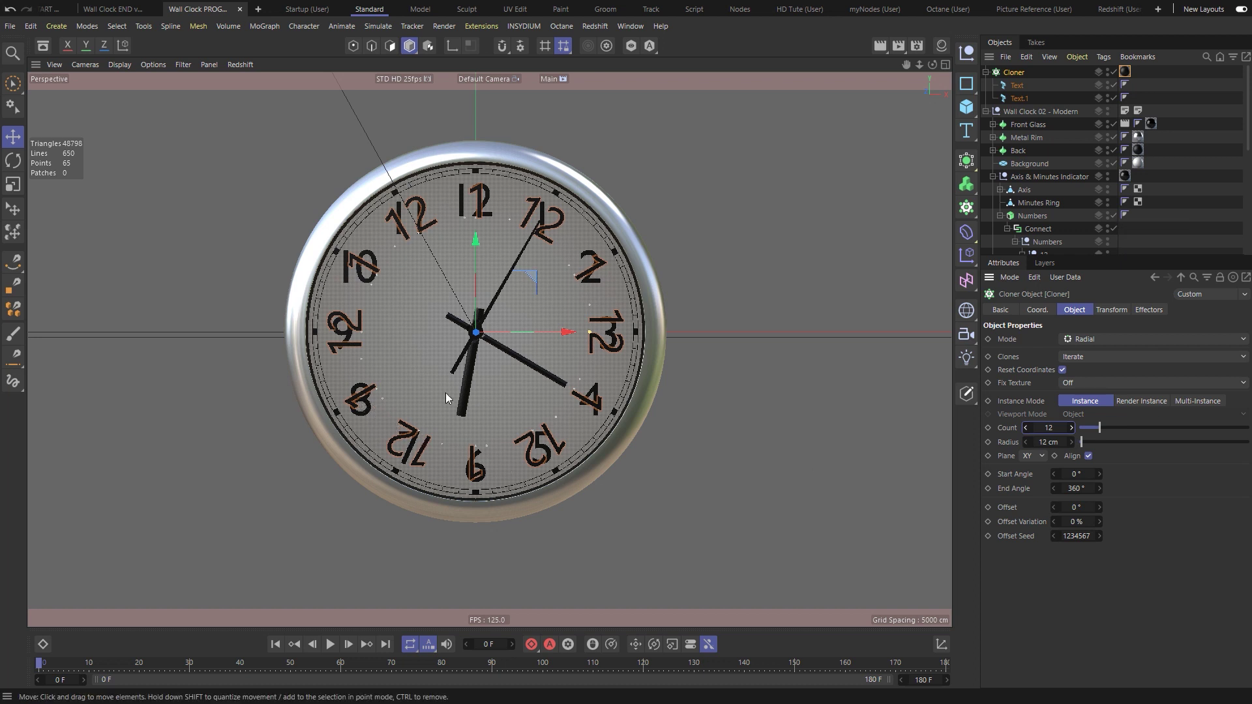
# Step: Disable the clock's original Numbers object and turn off Align on the radial Cloner
pyautogui.click(1107, 217)
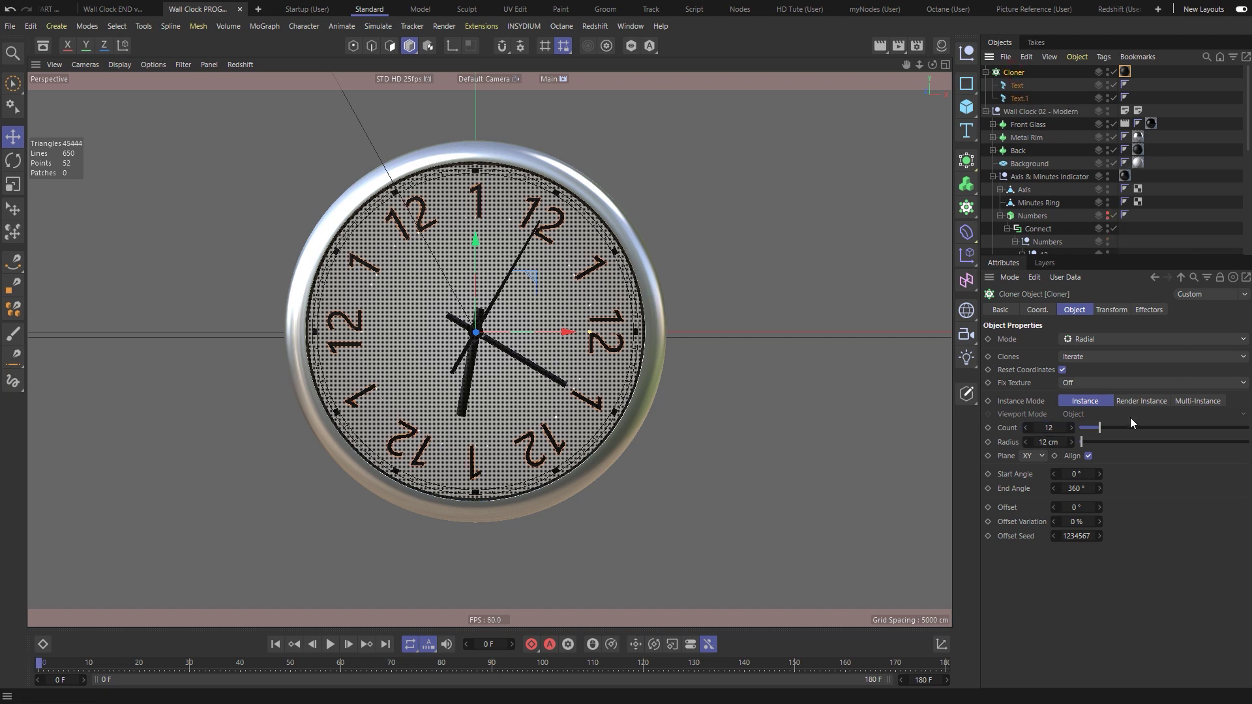
pyautogui.click(1088, 455)
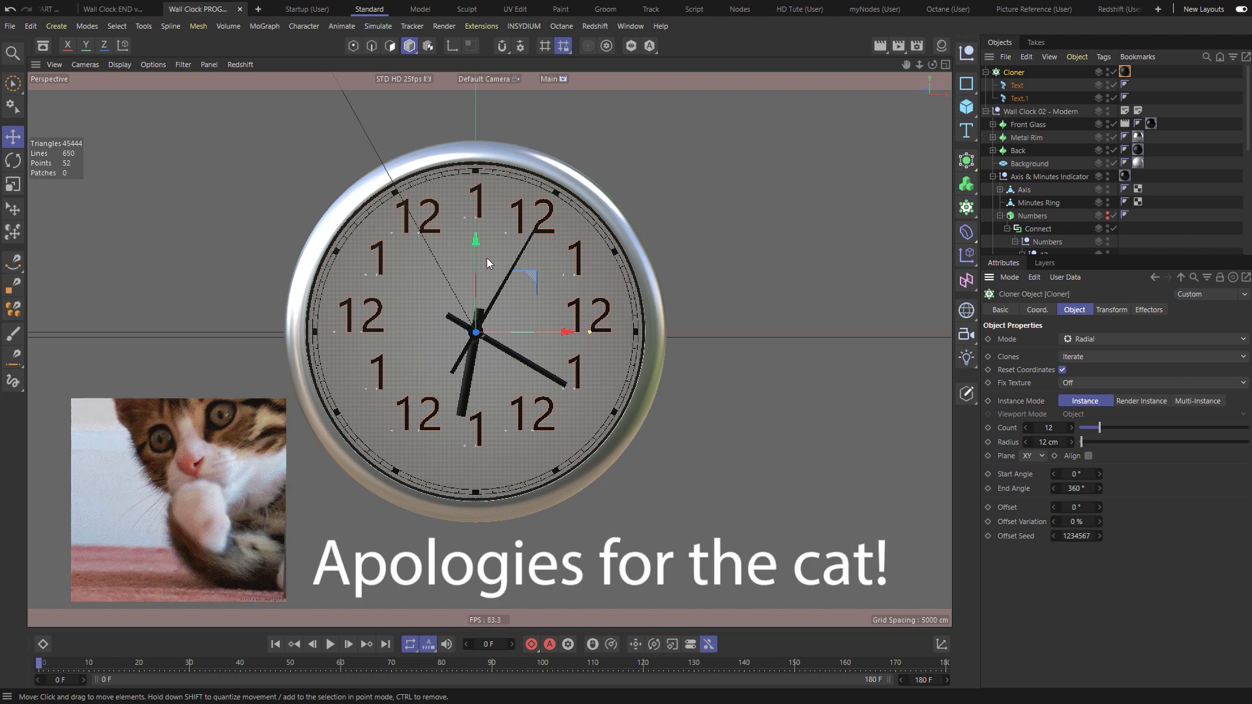
# Step: Place each of the Cloner's two Text objects in its own Null and move both texts down to centre the numerals on the dial
pyautogui.click(1017, 86)
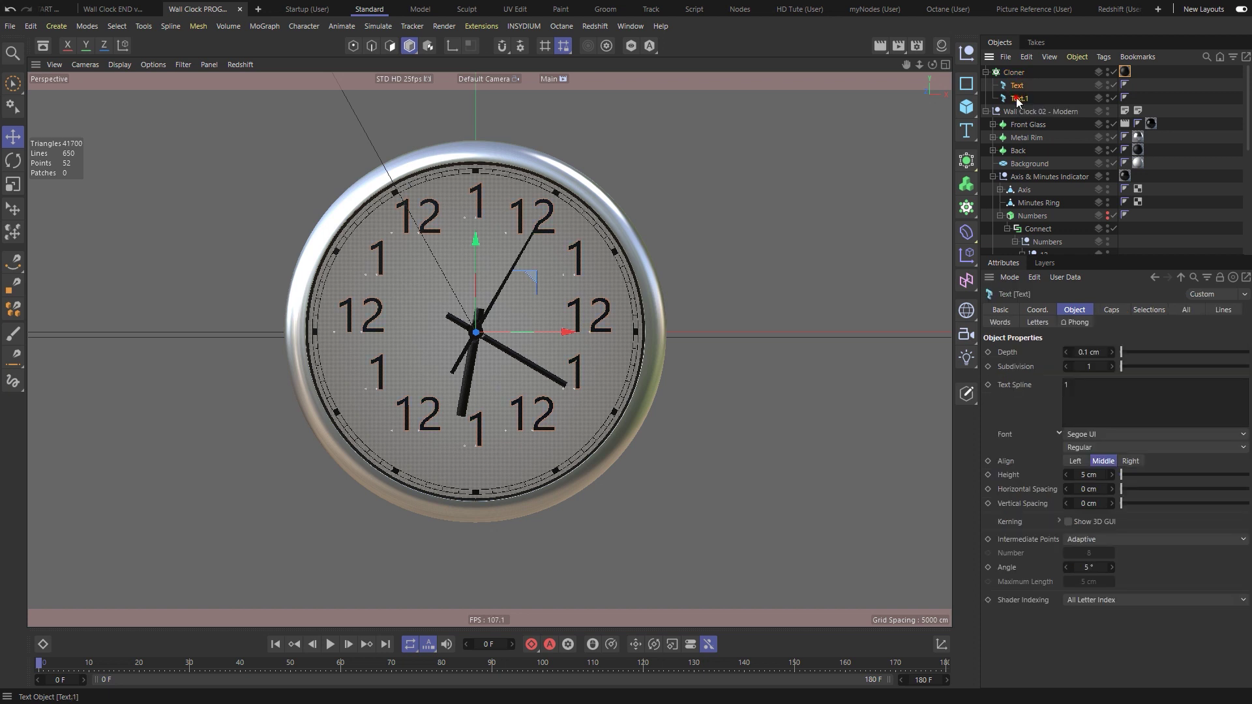
pyautogui.keyDown('shift'); pyautogui.click(1018, 99); pyautogui.keyUp('shift')
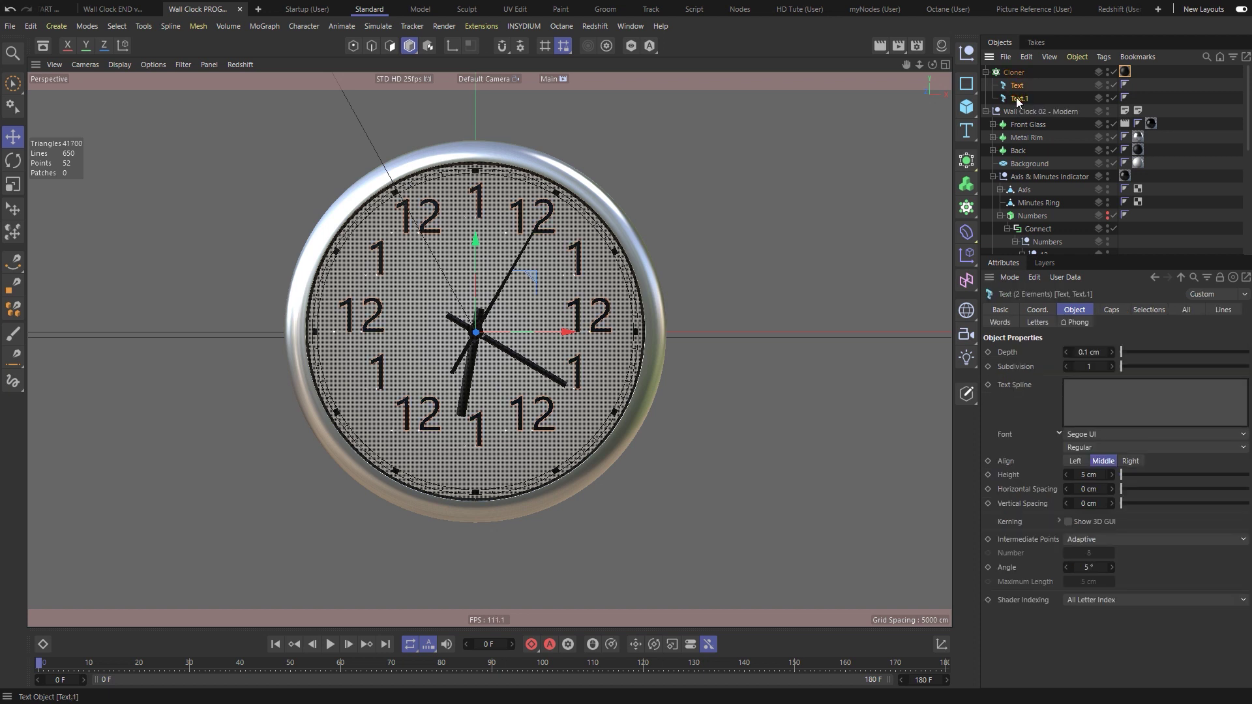
pyautogui.keyDown('alt'); pyautogui.click(966, 52); pyautogui.keyUp('alt')
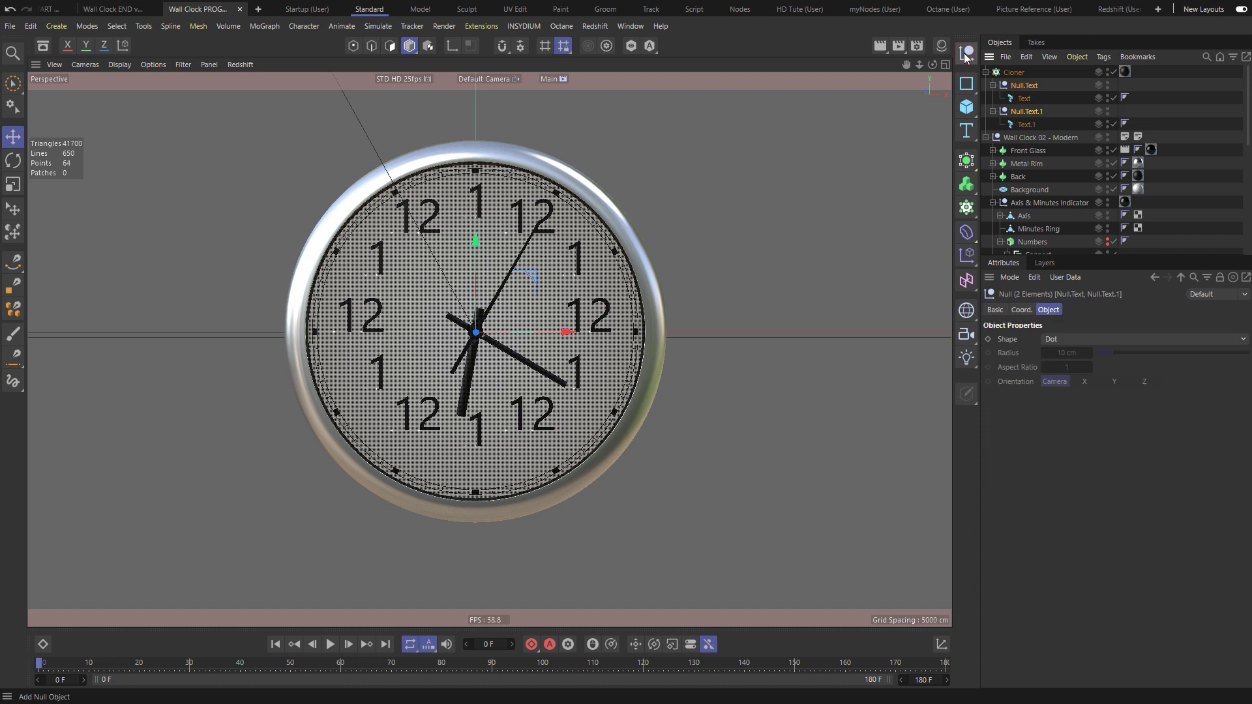
pyautogui.click(1026, 124)
pyautogui.keyDown('ctrl'); pyautogui.click(1023, 98); pyautogui.keyUp('ctrl')
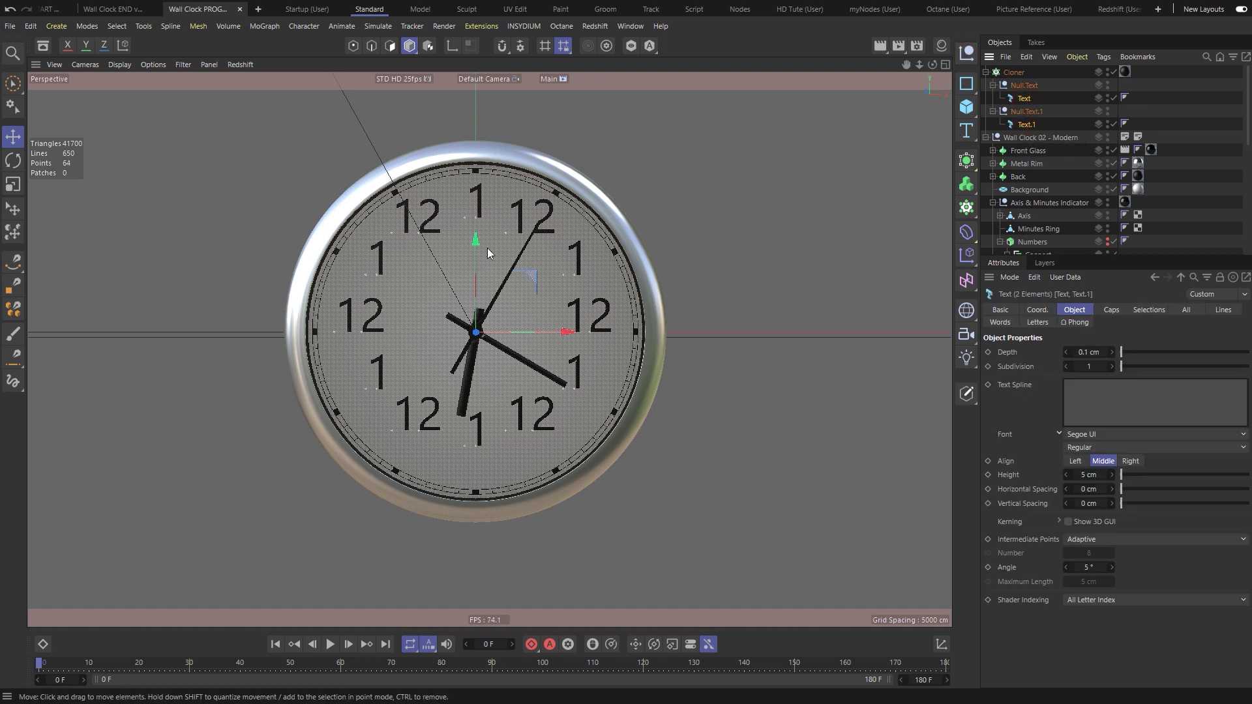
pyautogui.moveTo(476, 247); pyautogui.dragTo(475, 262)
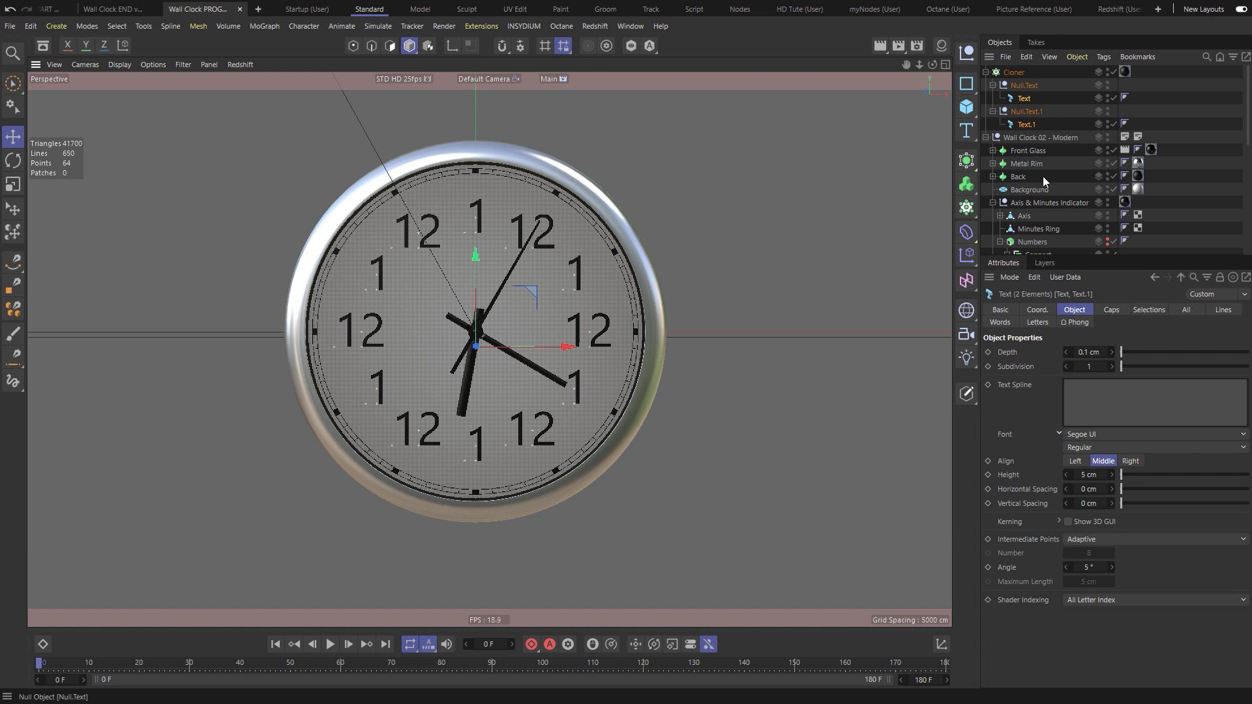
# Step: Set the radial Cloner's radius to 13.5 cm and its Clones option to Blend
pyautogui.click(1007, 74)
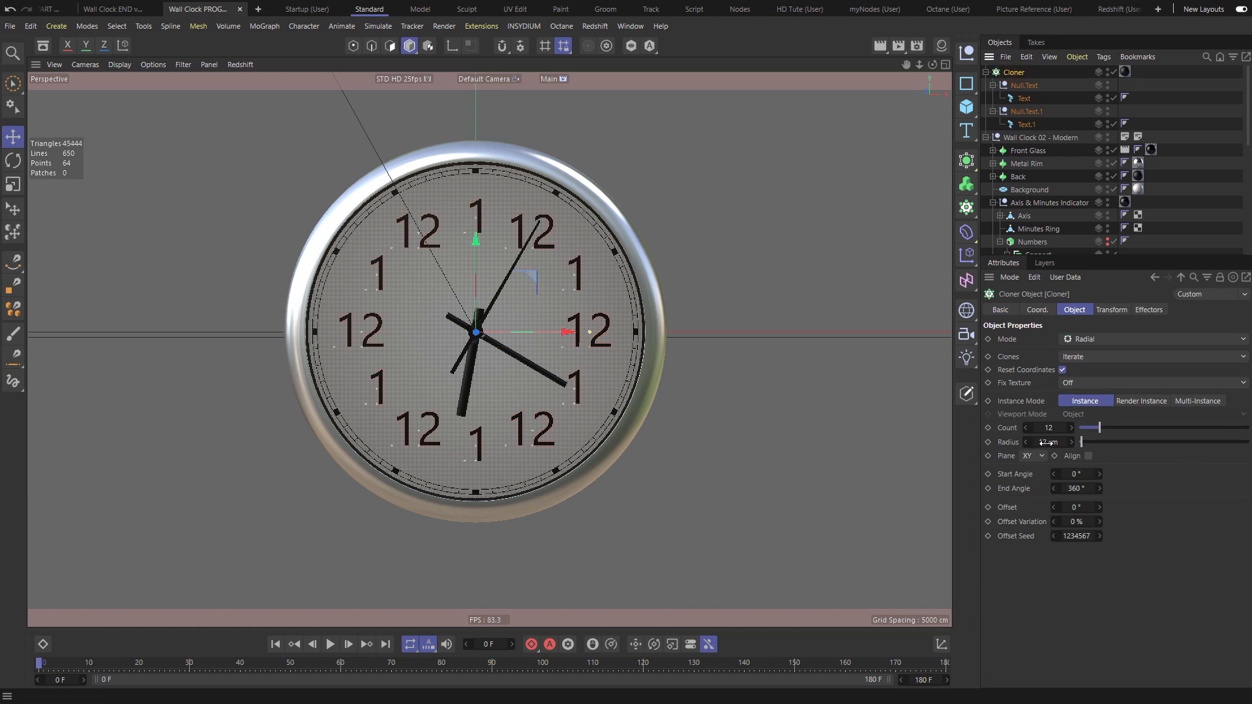
pyautogui.moveTo(1046, 442); pyautogui.dragTo(1065, 442)
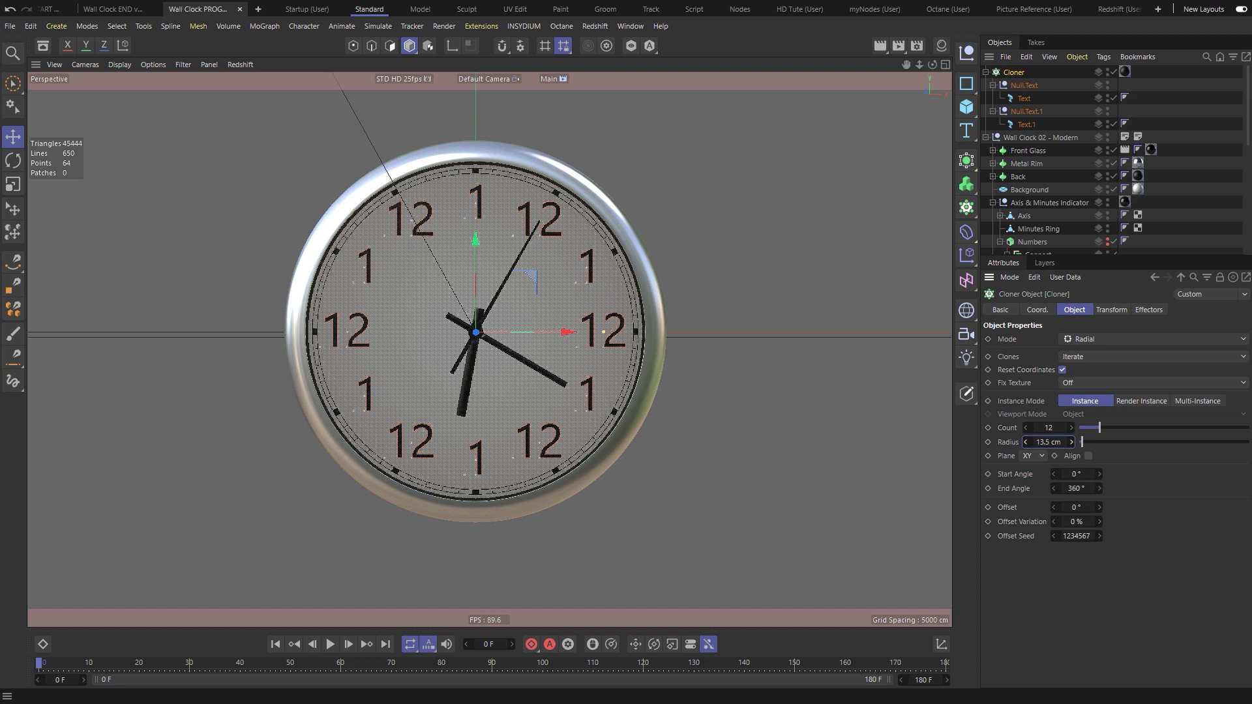
pyautogui.click(1070, 358)
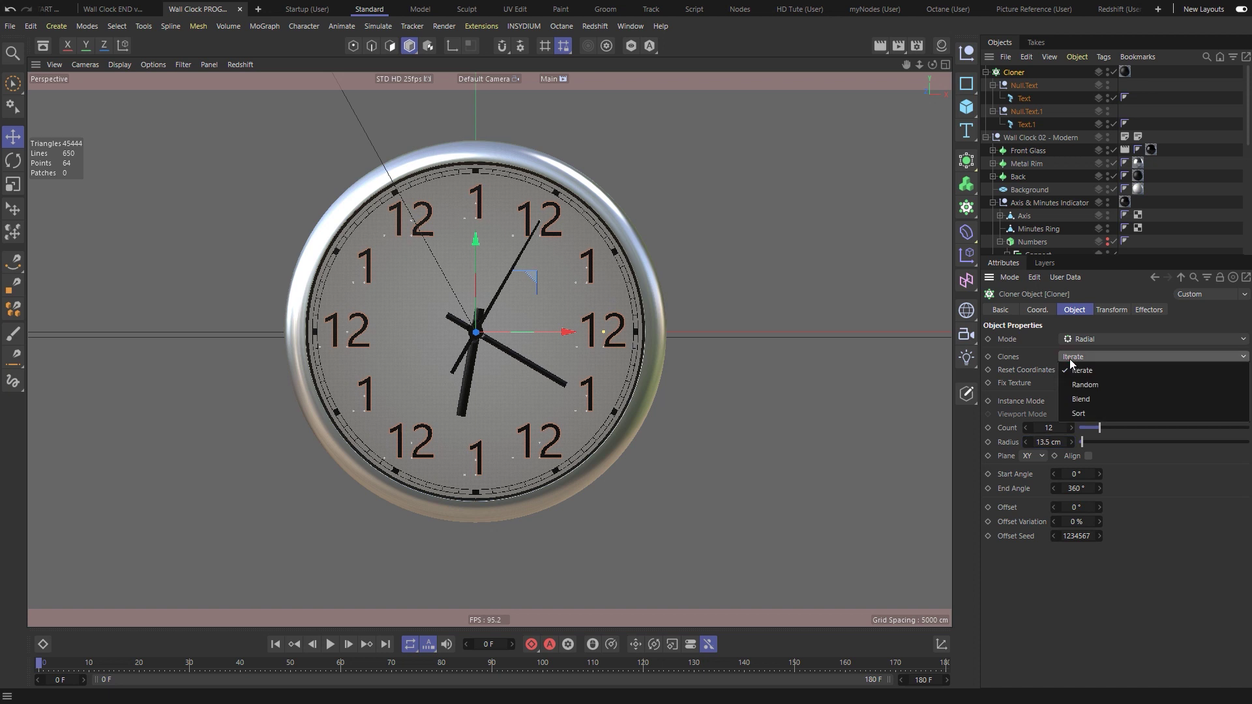
pyautogui.click(1074, 399)
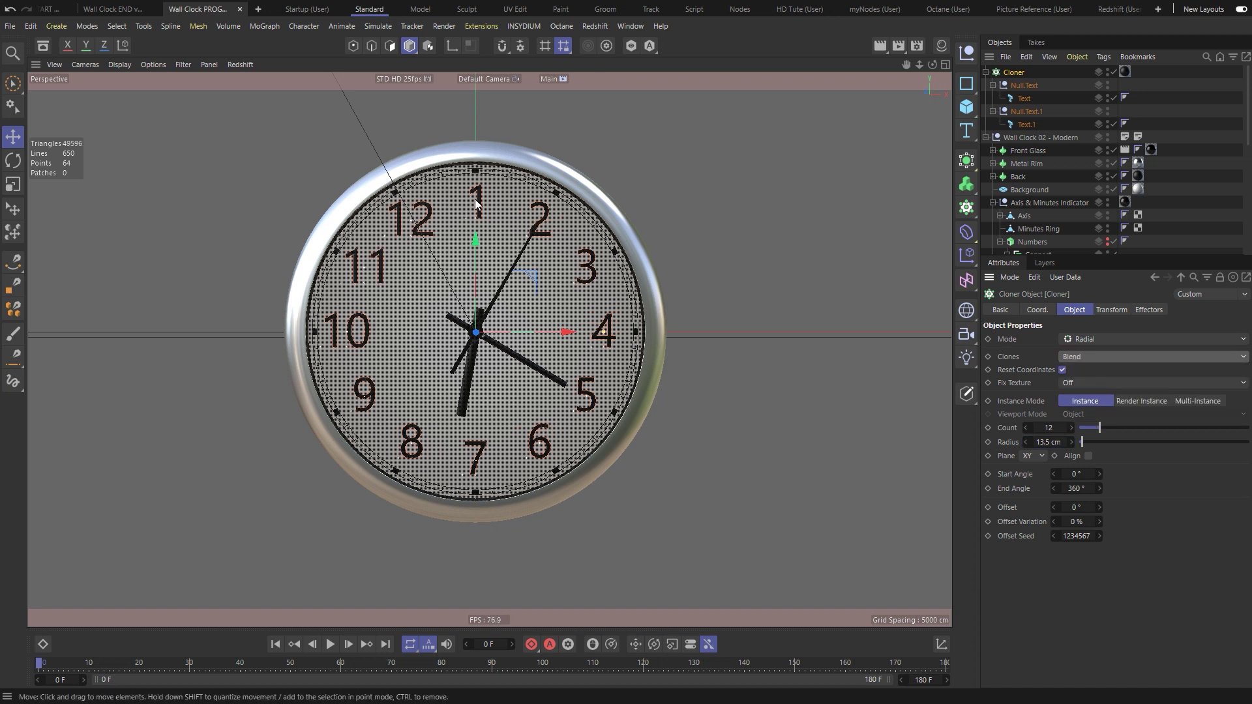
# Step: Set the radial Cloner's offset to 30°
pyautogui.click(1077, 507)
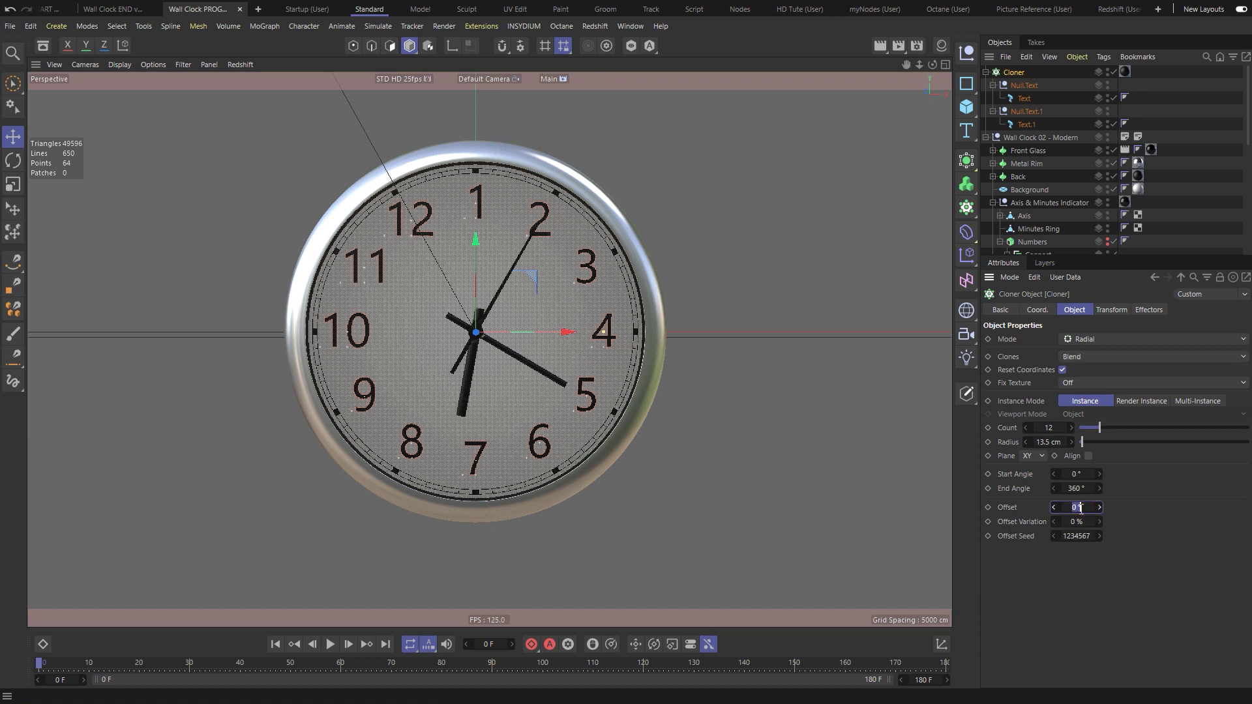
pyautogui.write('30')
pyautogui.press('Return')
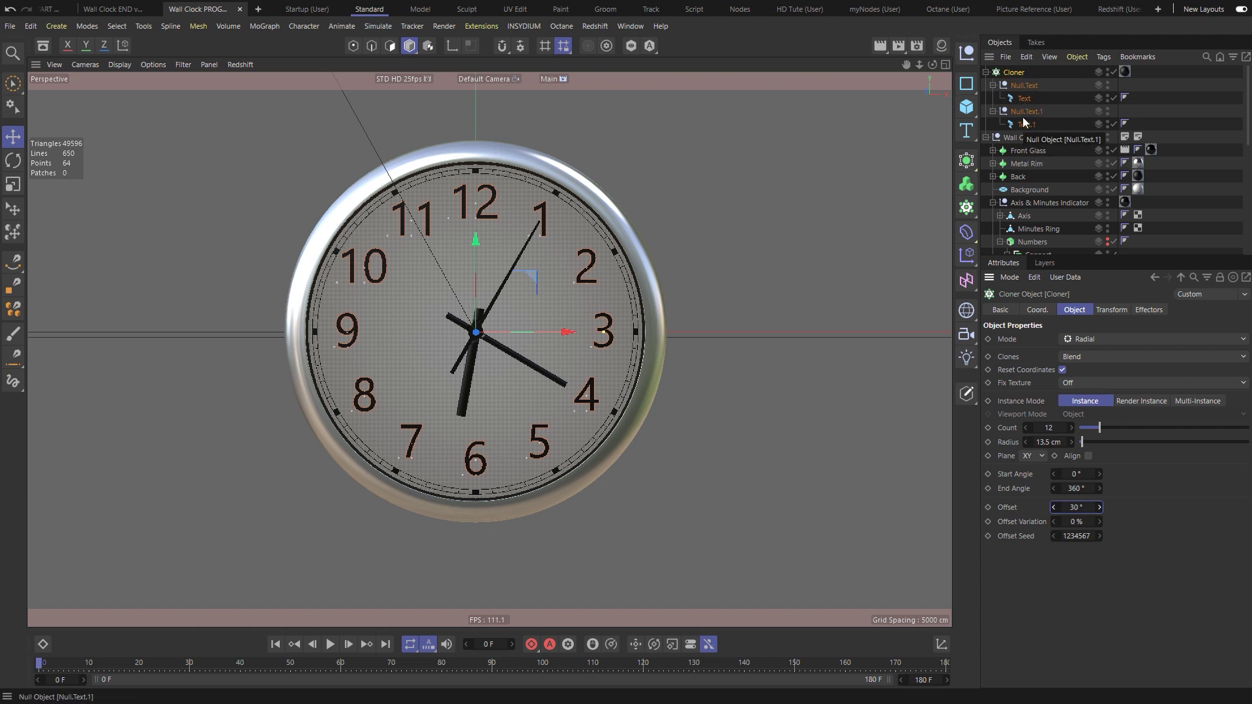
# Step: Disable the Text.1 object that makes the 12 numeral and enable it again
pyautogui.click(1113, 124)
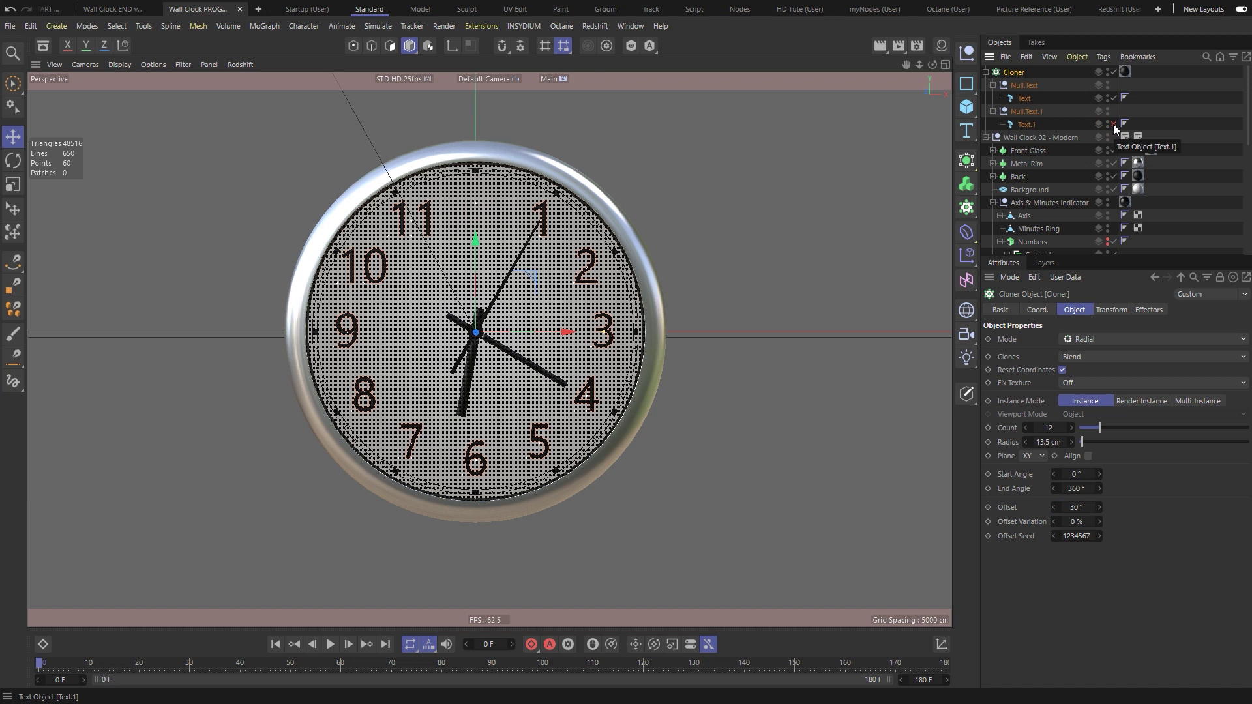
pyautogui.click(1113, 124)
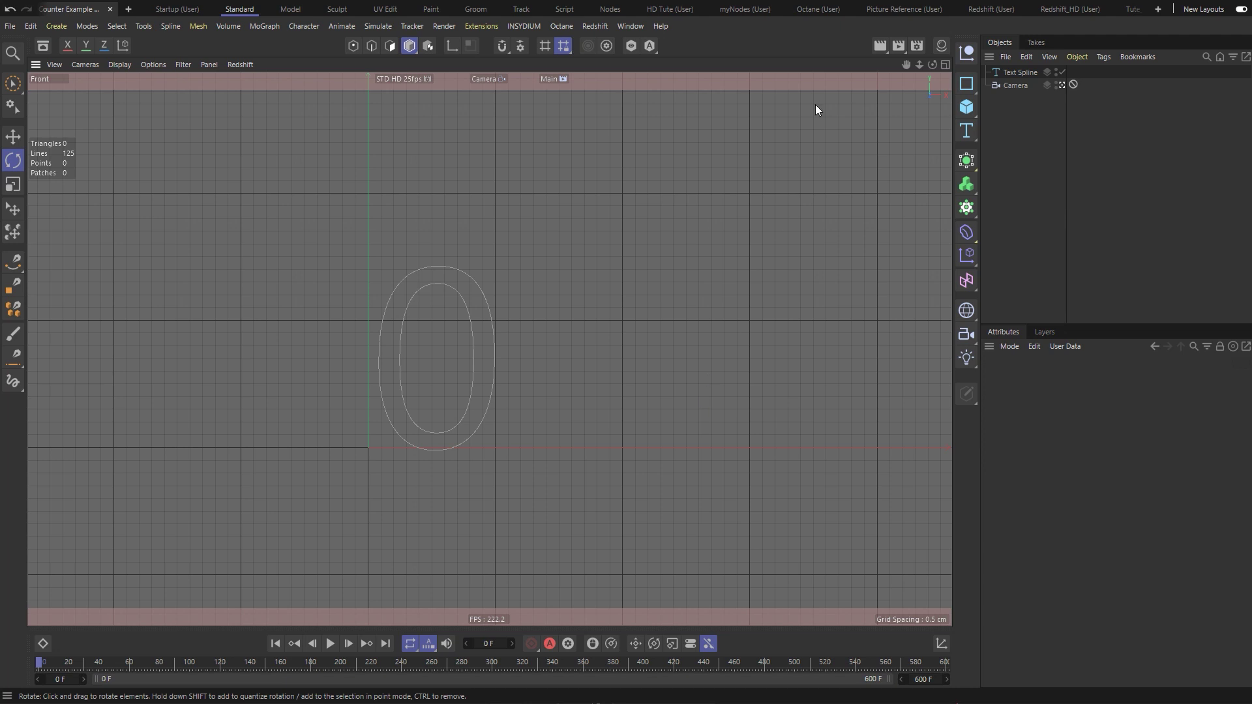
# Step: Wrap the counter scene's Text Spline in a Cloner and duplicate the spline inside it
pyautogui.click(1014, 73)
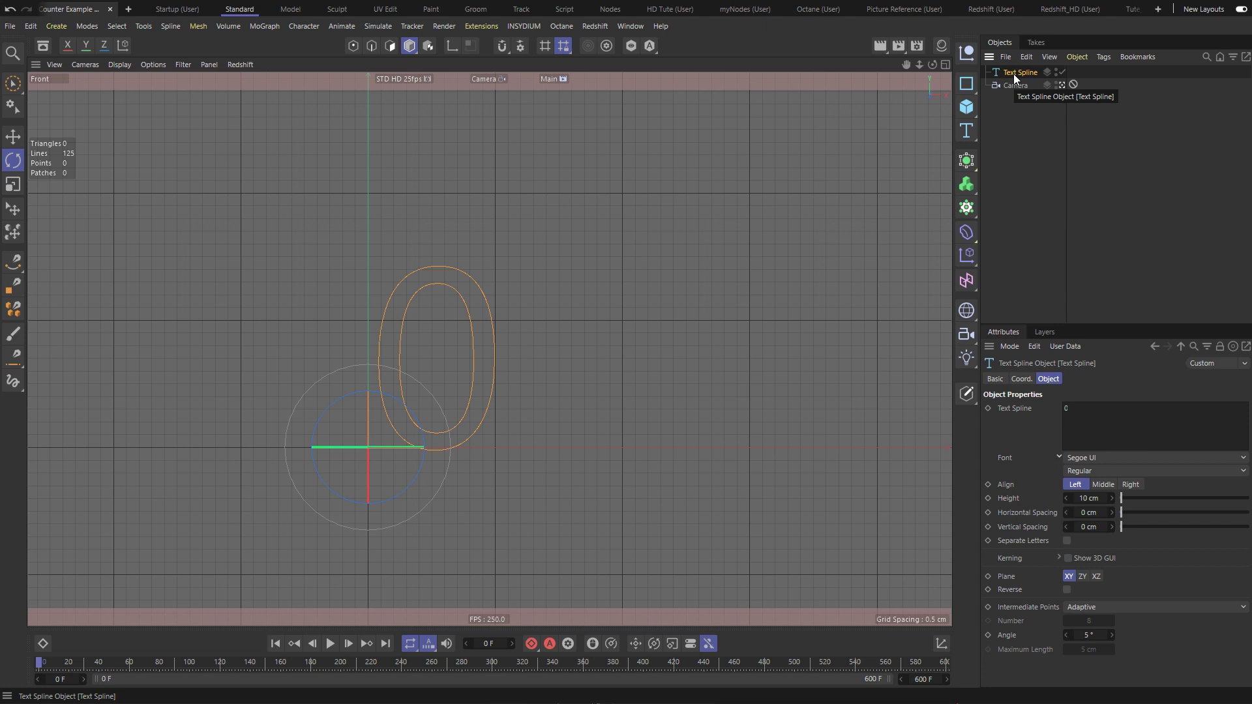
pyautogui.keyDown('alt'); pyautogui.click(969, 208); pyautogui.keyUp('alt')
pyautogui.keyDown('ctrl'); pyautogui.moveTo(1022, 89); pyautogui.dragTo(1020, 80); pyautogui.keyUp('ctrl')
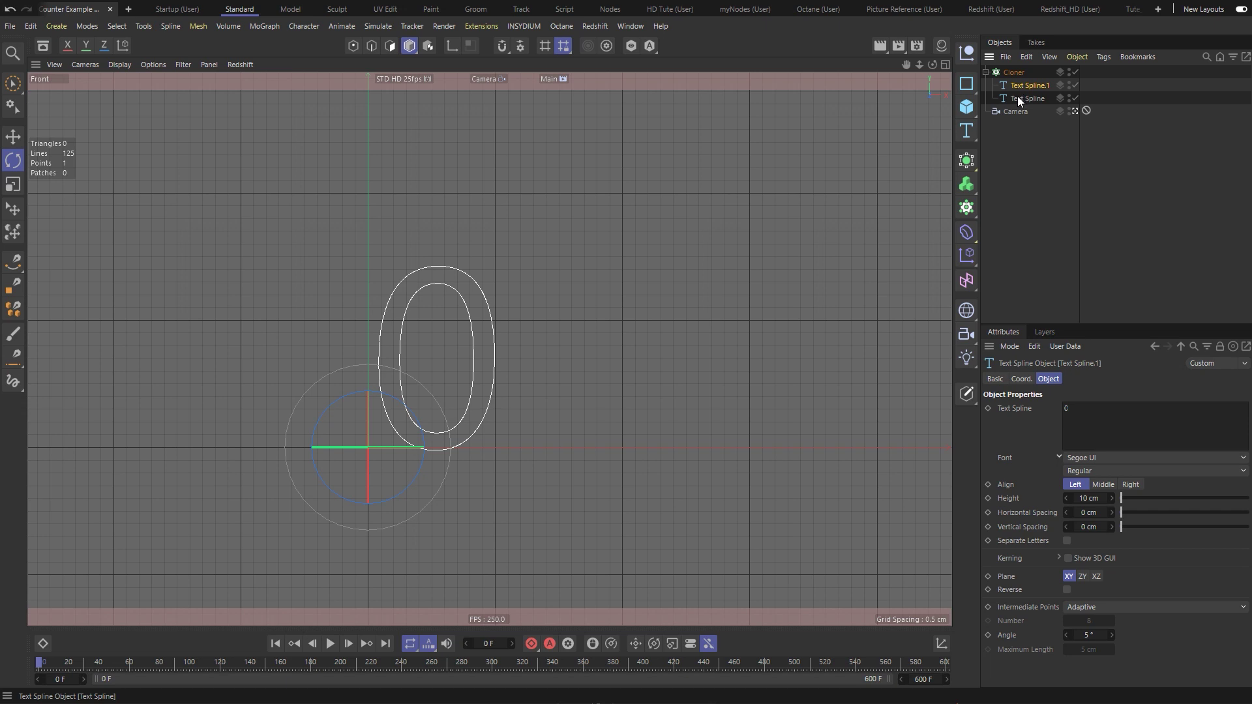
# Step: Set the original Text Spline's text to 100 and drive its object name from that text using Set Driver and Set Driven (Absolute)
pyautogui.click(1017, 98)
pyautogui.moveTo(1081, 411); pyautogui.dragTo(1061, 409)
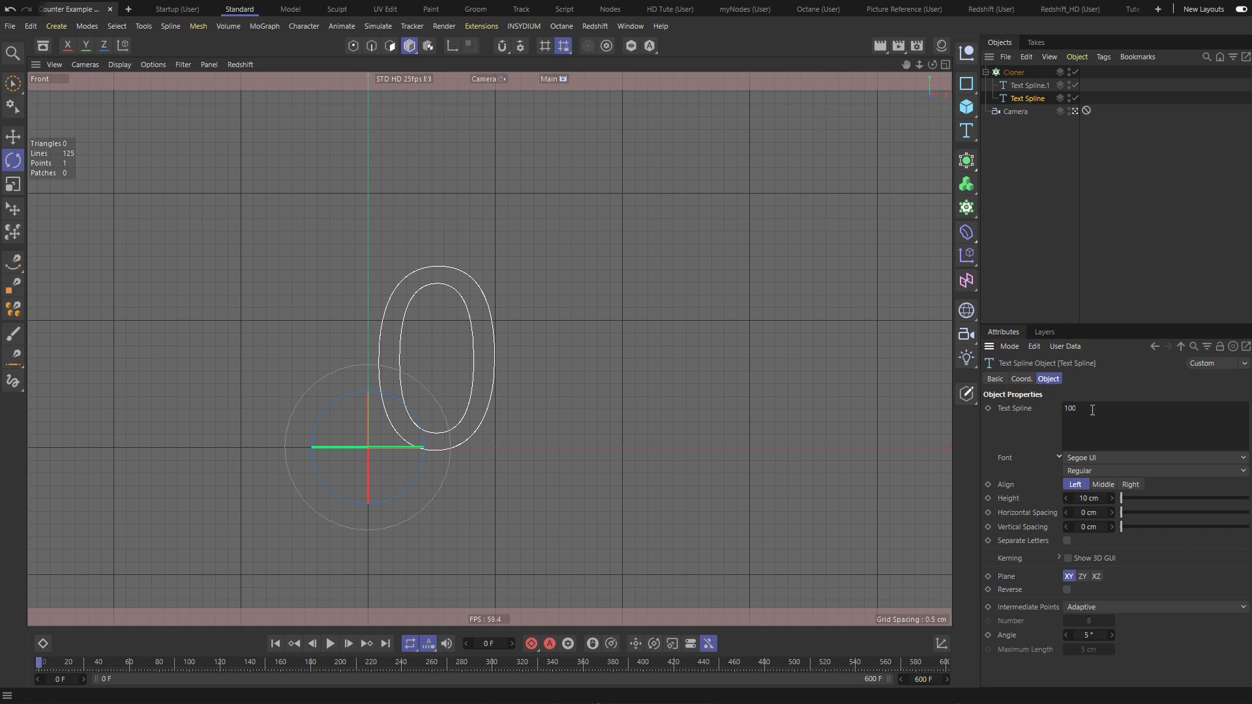
pyautogui.rightClick(1010, 409)
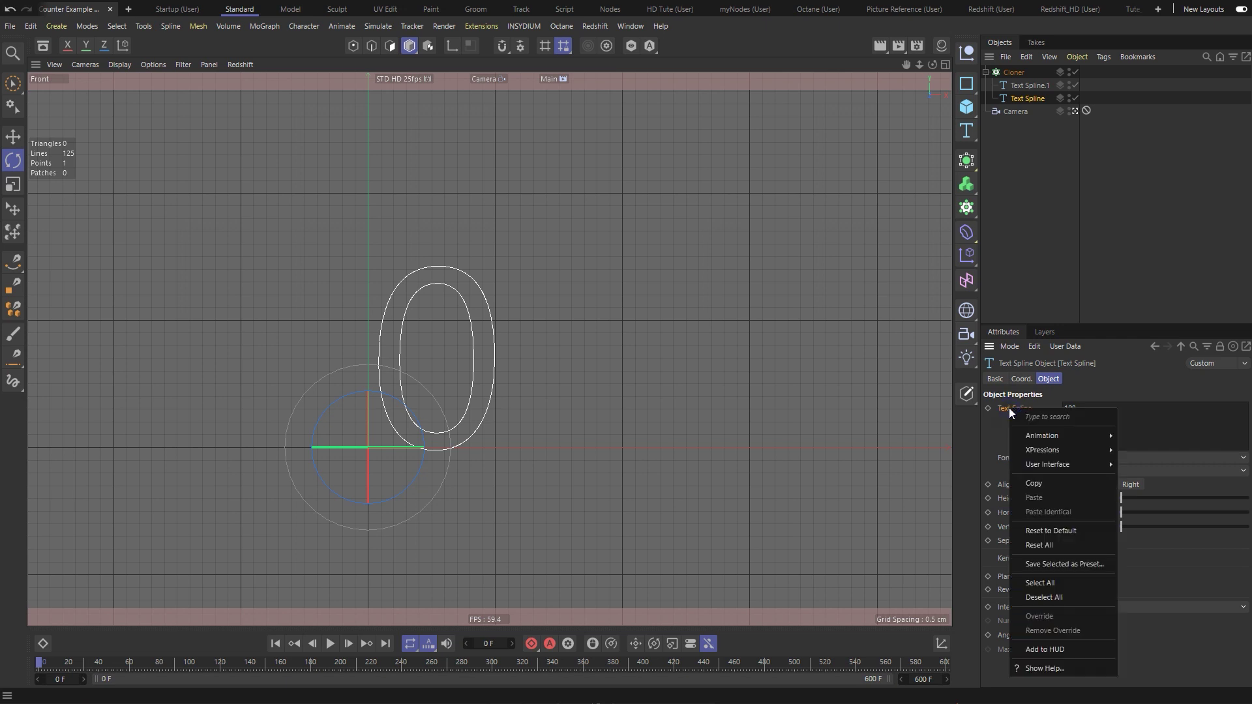
pyautogui.moveTo(1060, 451)
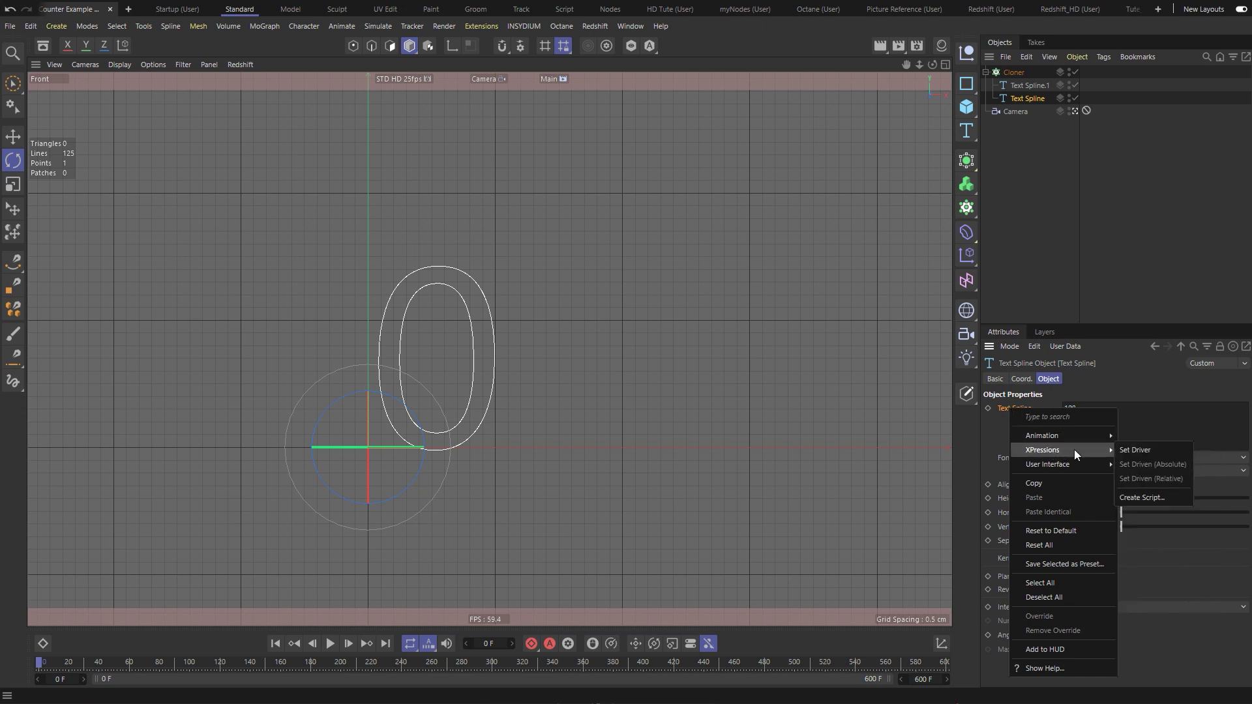
pyautogui.click(1138, 451)
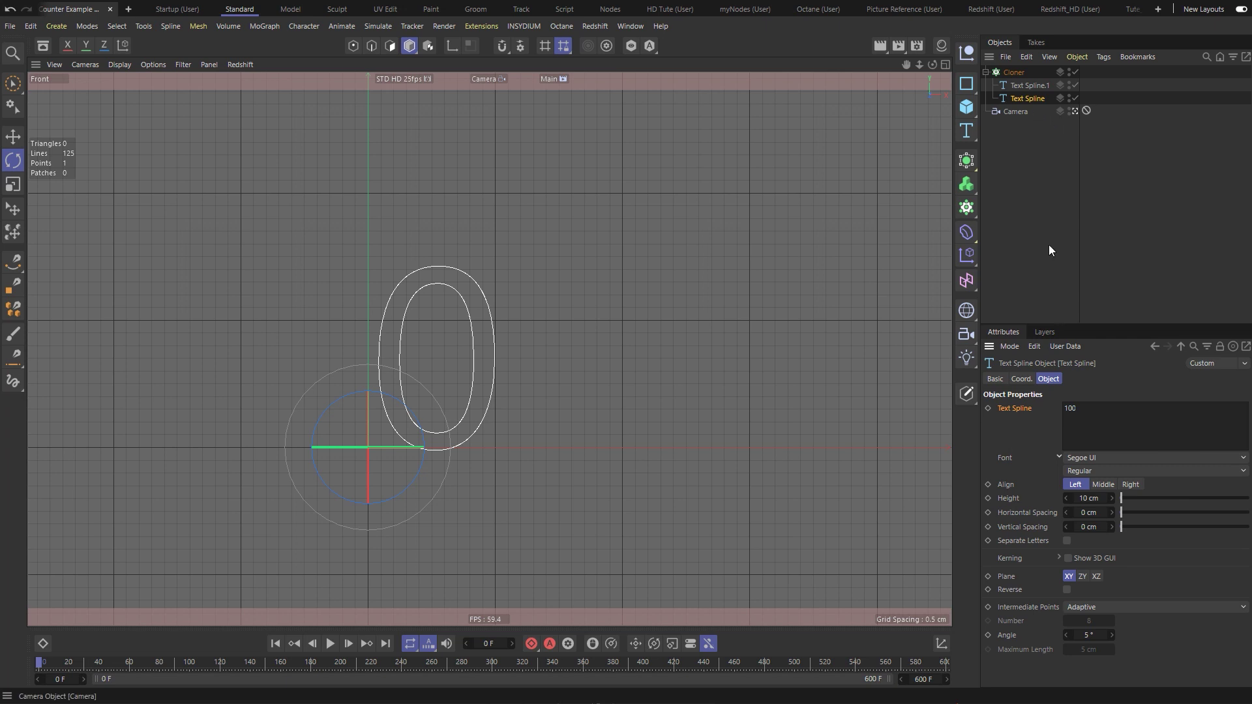
pyautogui.click(996, 380)
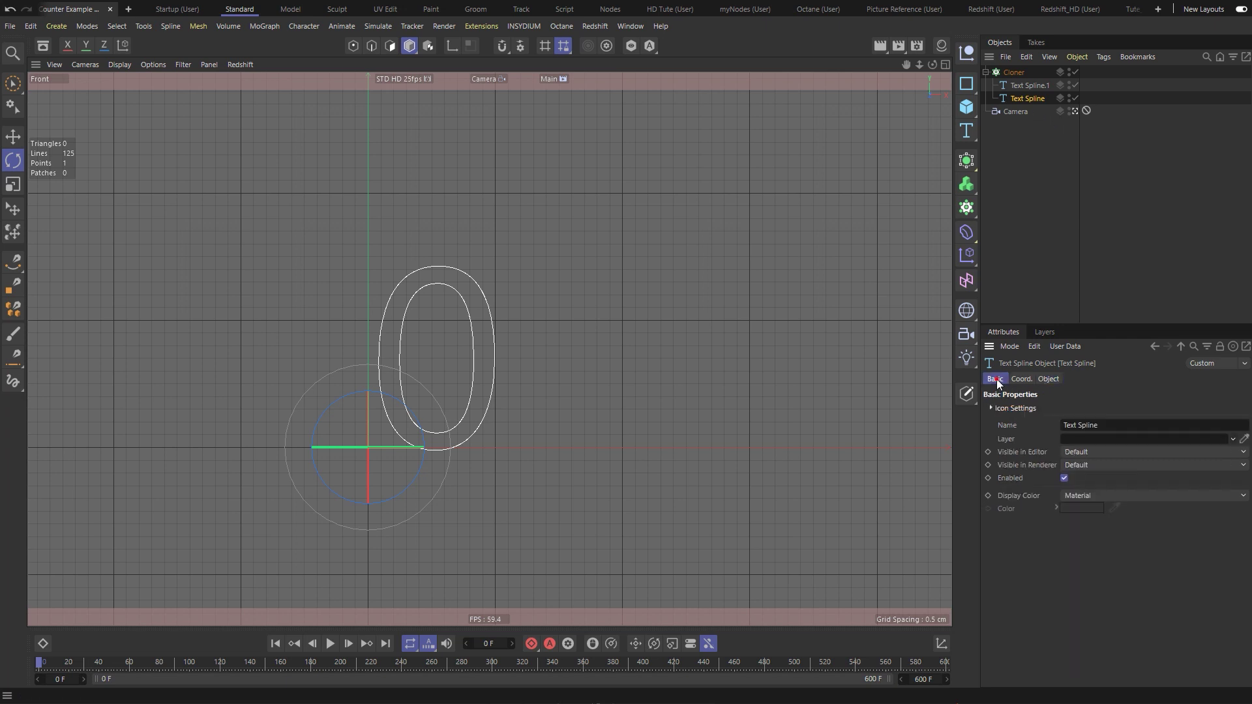
pyautogui.rightClick(1005, 427)
pyautogui.moveTo(1045, 454)
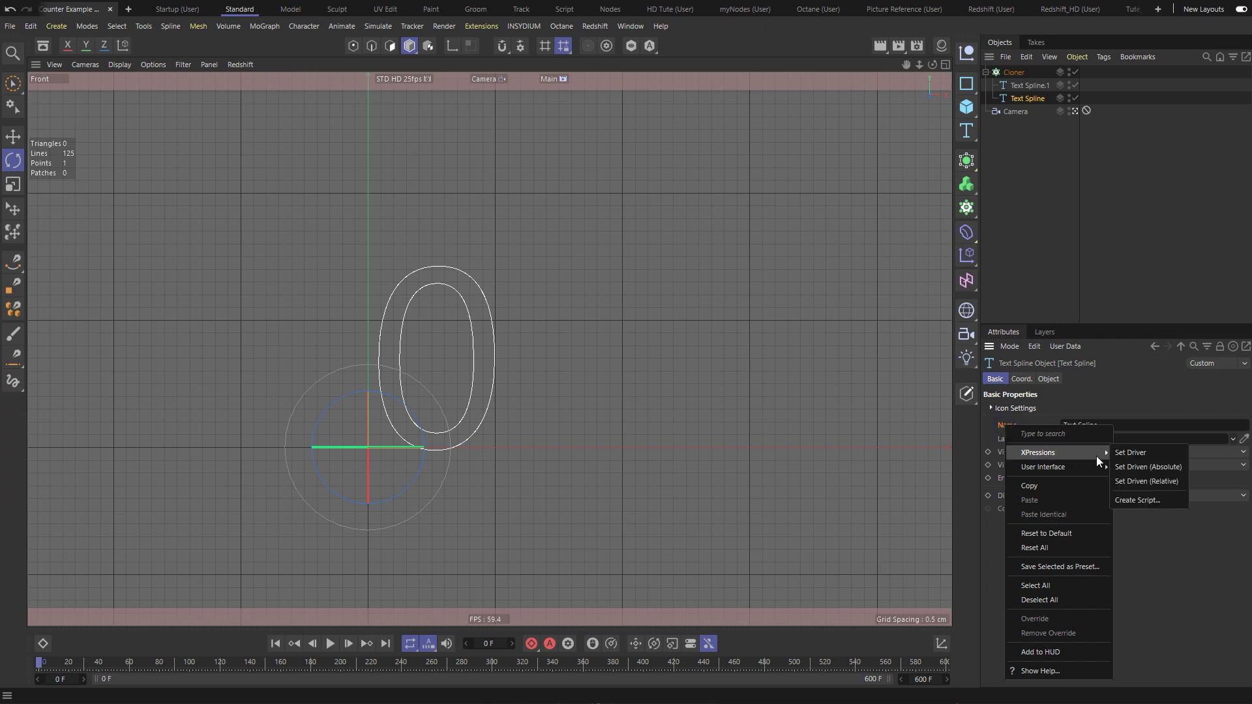
pyautogui.click(1141, 466)
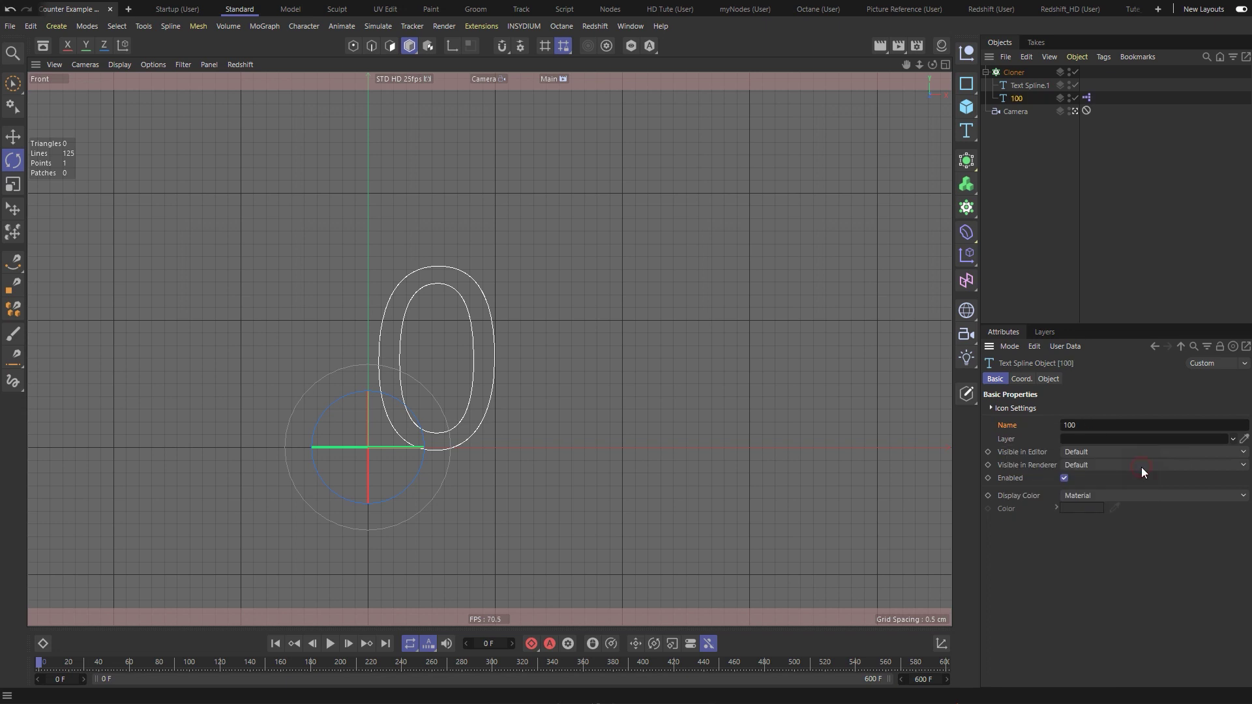
# Step: Drive the name of Text Spline.1 from its own text using Set Driver and Set Driven (Absolute)
pyautogui.click(1029, 85)
pyautogui.click(1048, 379)
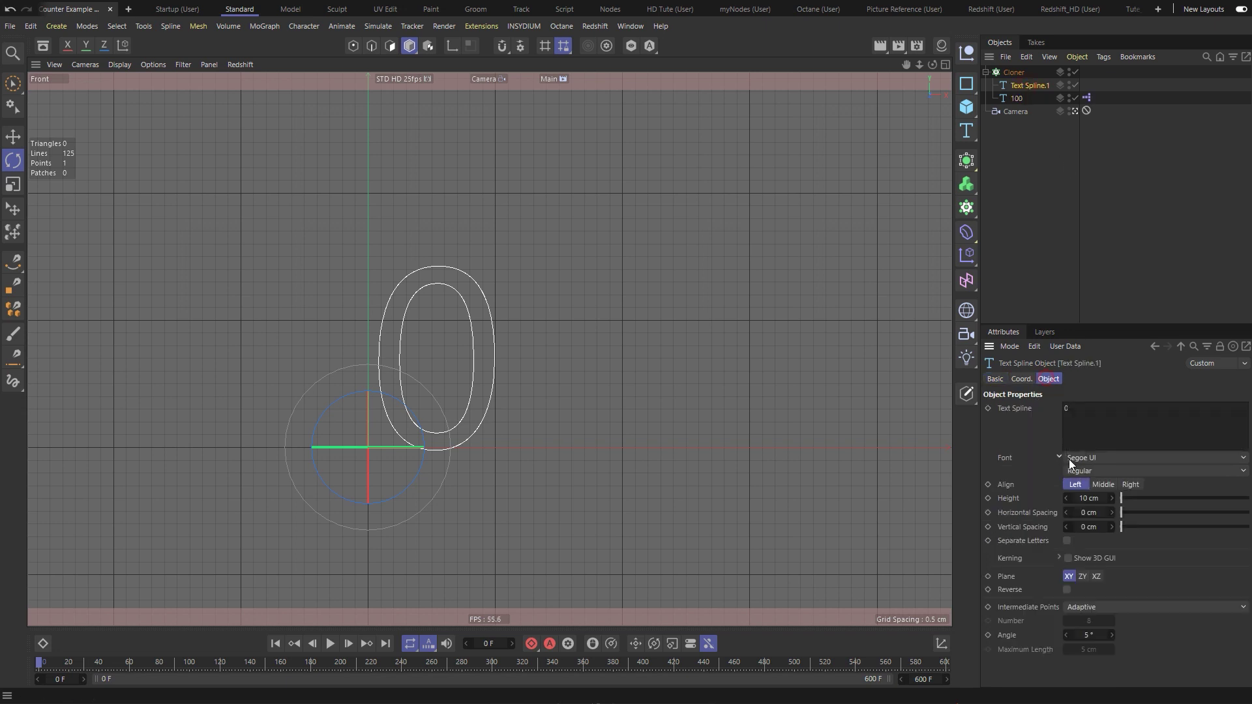
pyautogui.rightClick(1015, 408)
pyautogui.moveTo(1039, 450)
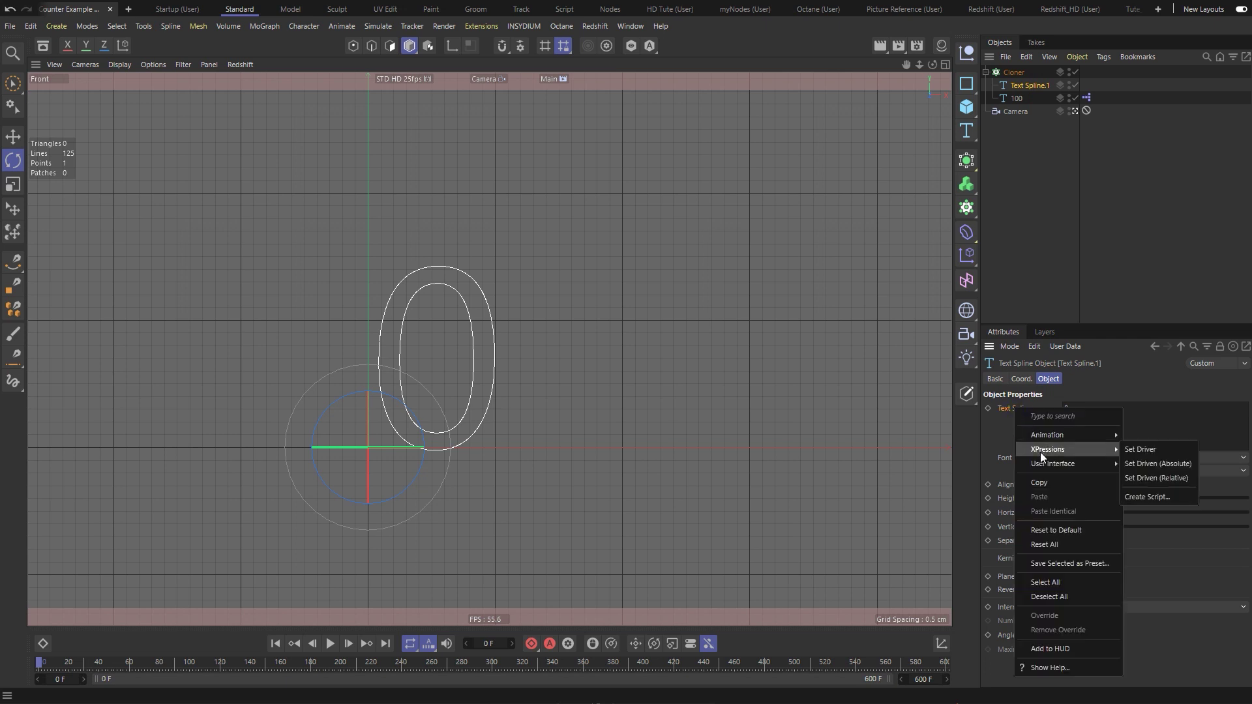
pyautogui.click(1129, 451)
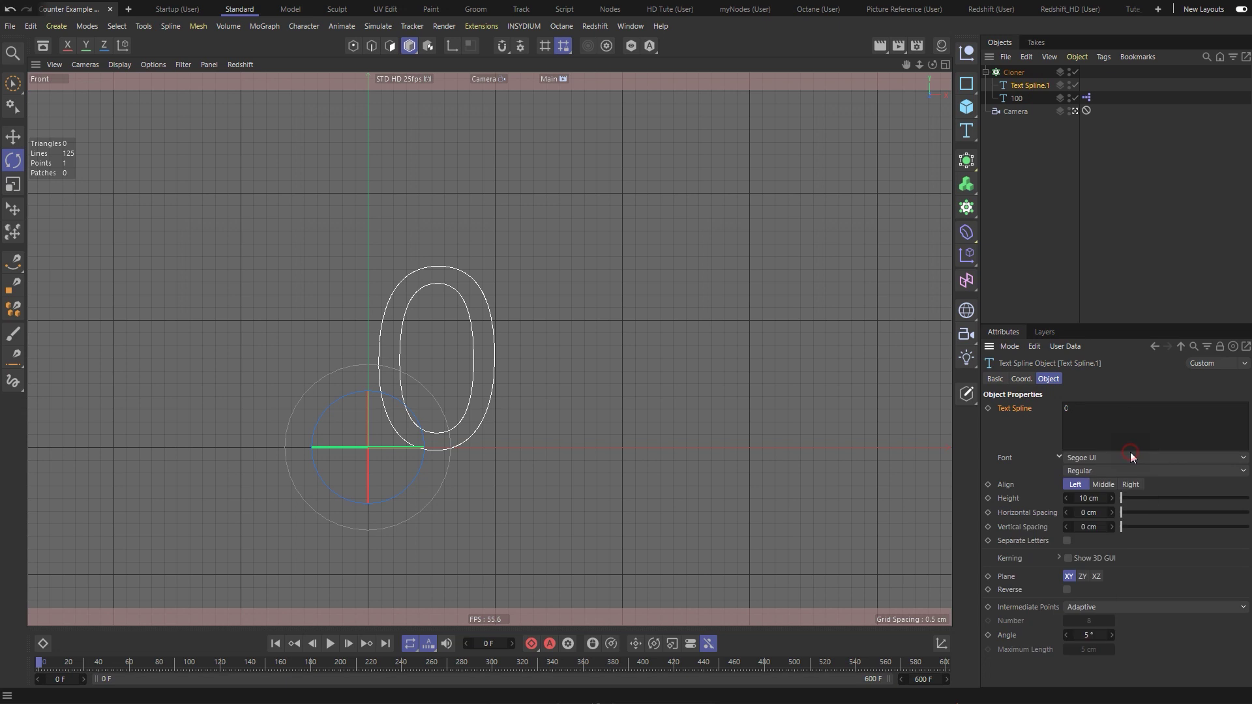
pyautogui.click(995, 379)
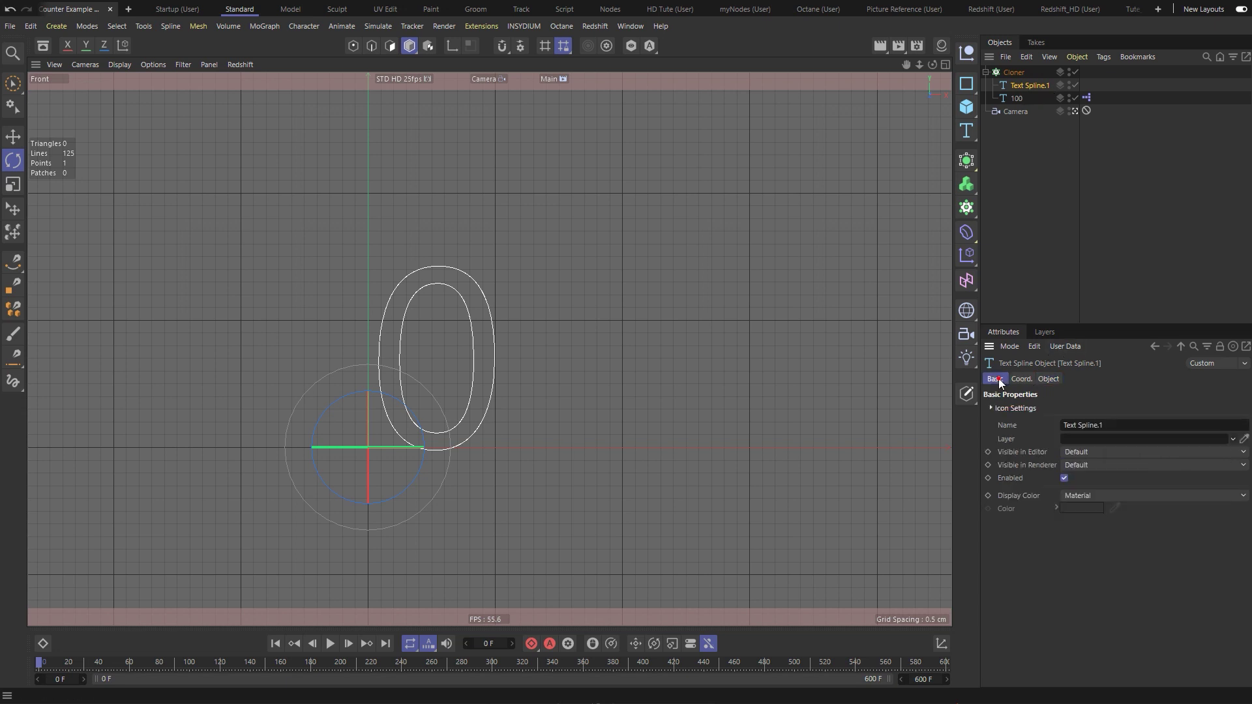
pyautogui.rightClick(1009, 425)
pyautogui.moveTo(1102, 454)
pyautogui.click(1156, 471)
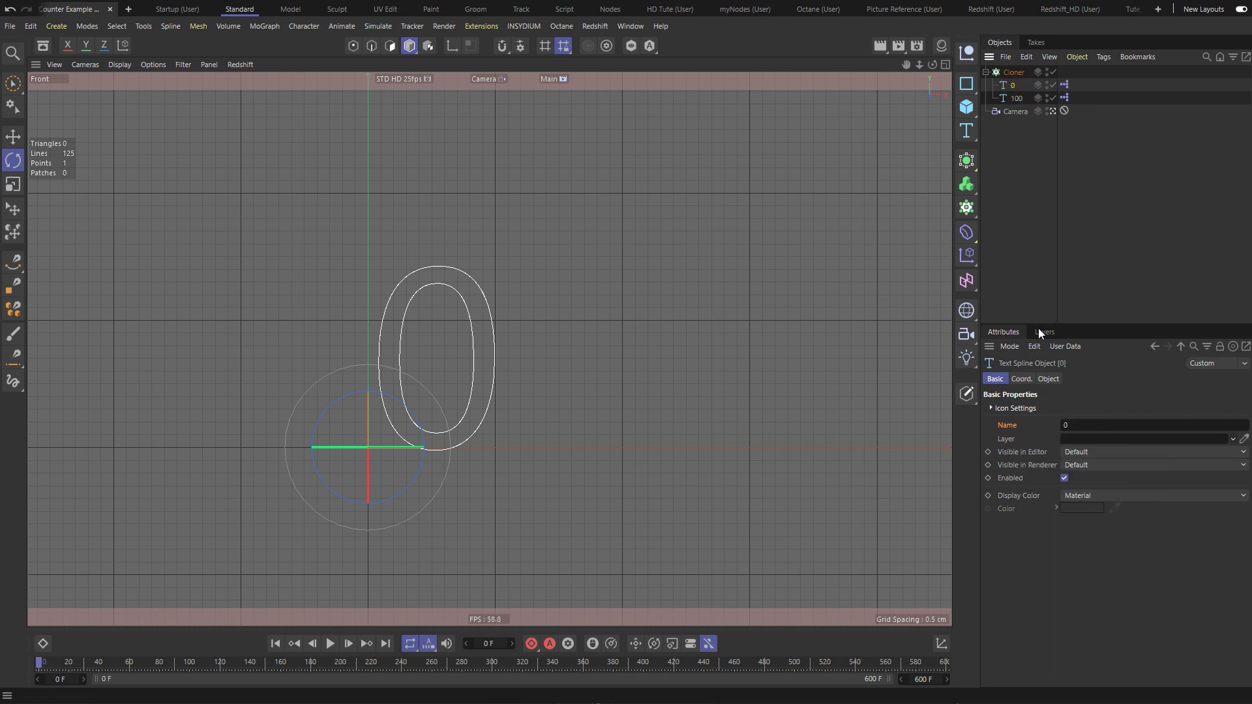
# Step: Test the name link by changing the first spline's text to 1000 and setting it back to 0
pyautogui.click(1049, 379)
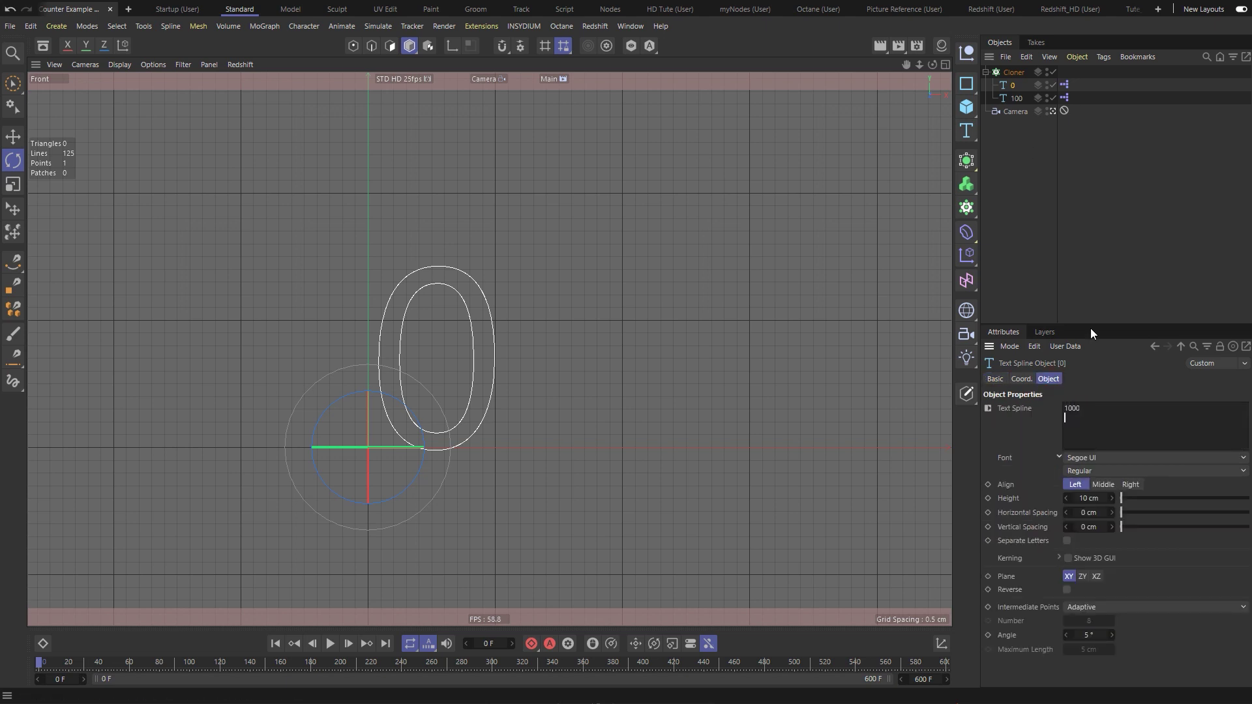
pyautogui.click(1109, 378)
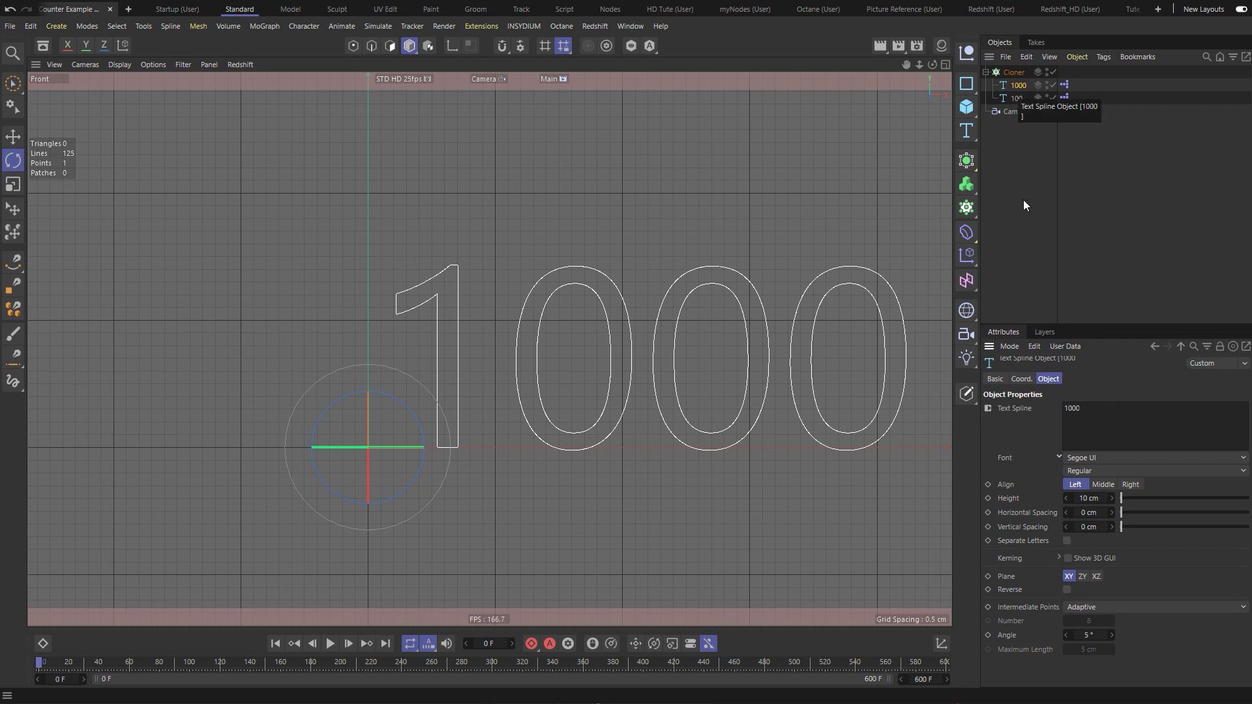
pyautogui.moveTo(1086, 408); pyautogui.dragTo(1064, 408)
pyautogui.write('0')
pyautogui.click(1117, 389)
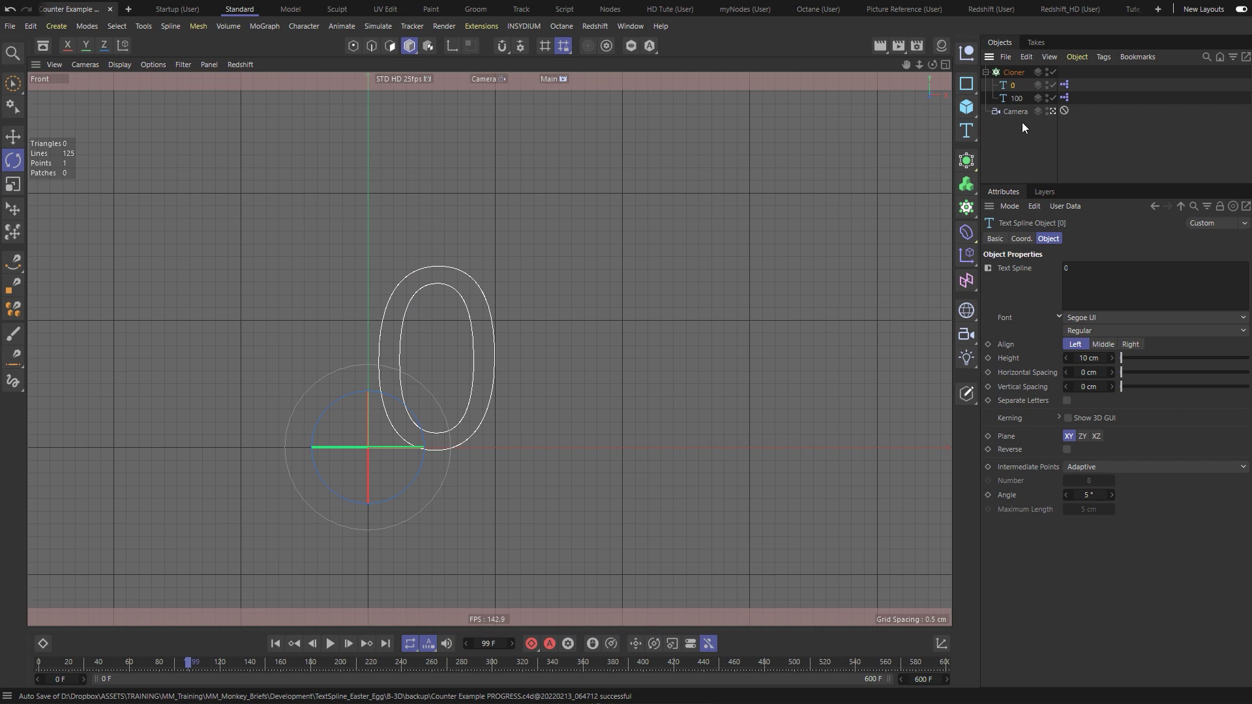
# Step: Set the Clones option of the counter's Cloner to Blend
pyautogui.click(1013, 72)
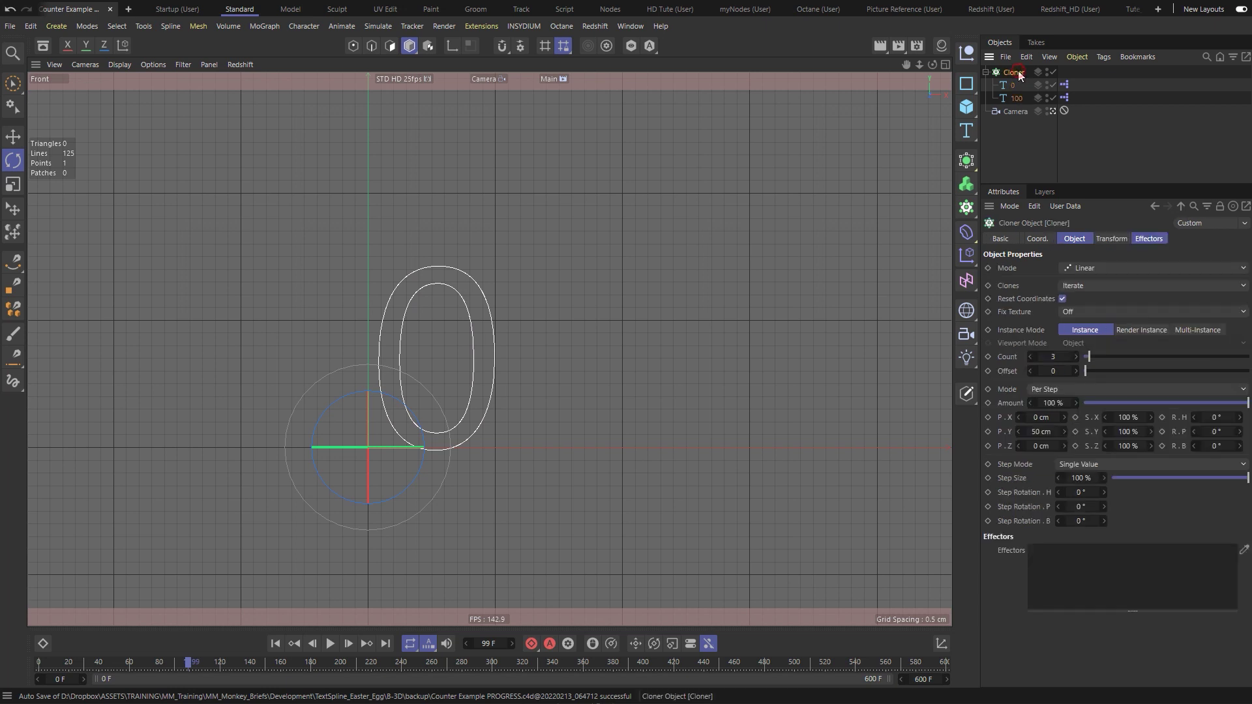
pyautogui.click(1070, 285)
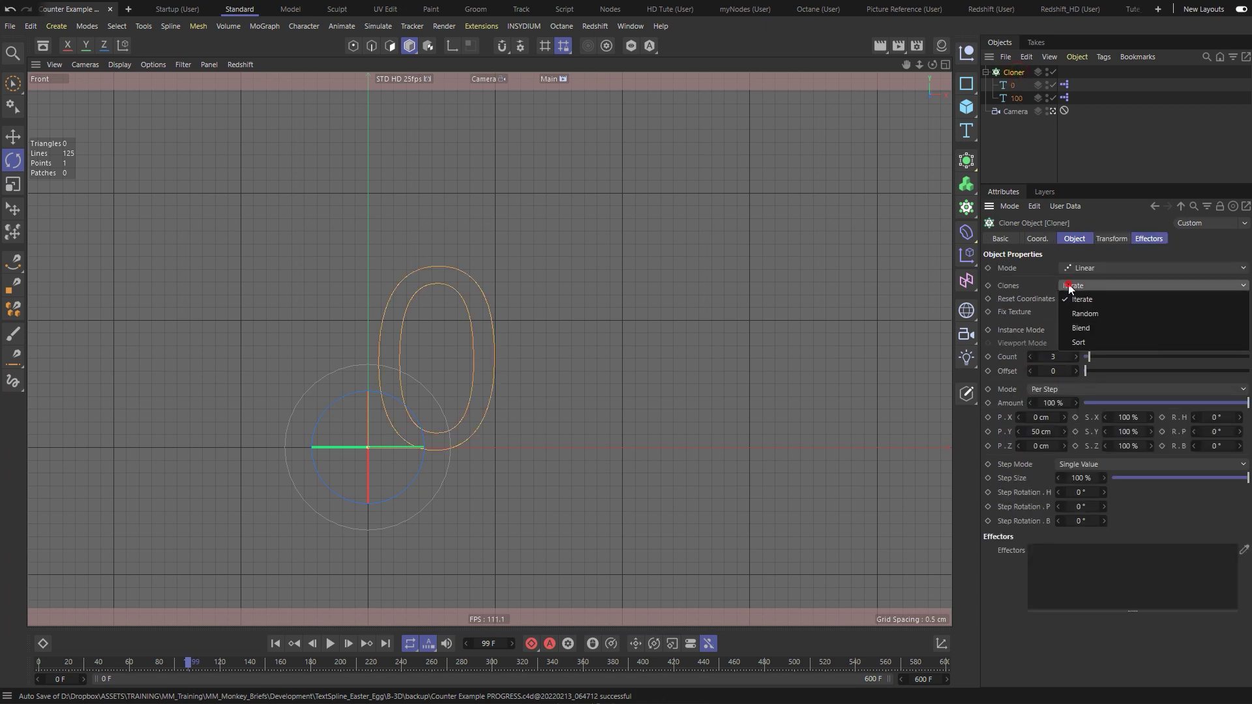
pyautogui.click(1080, 328)
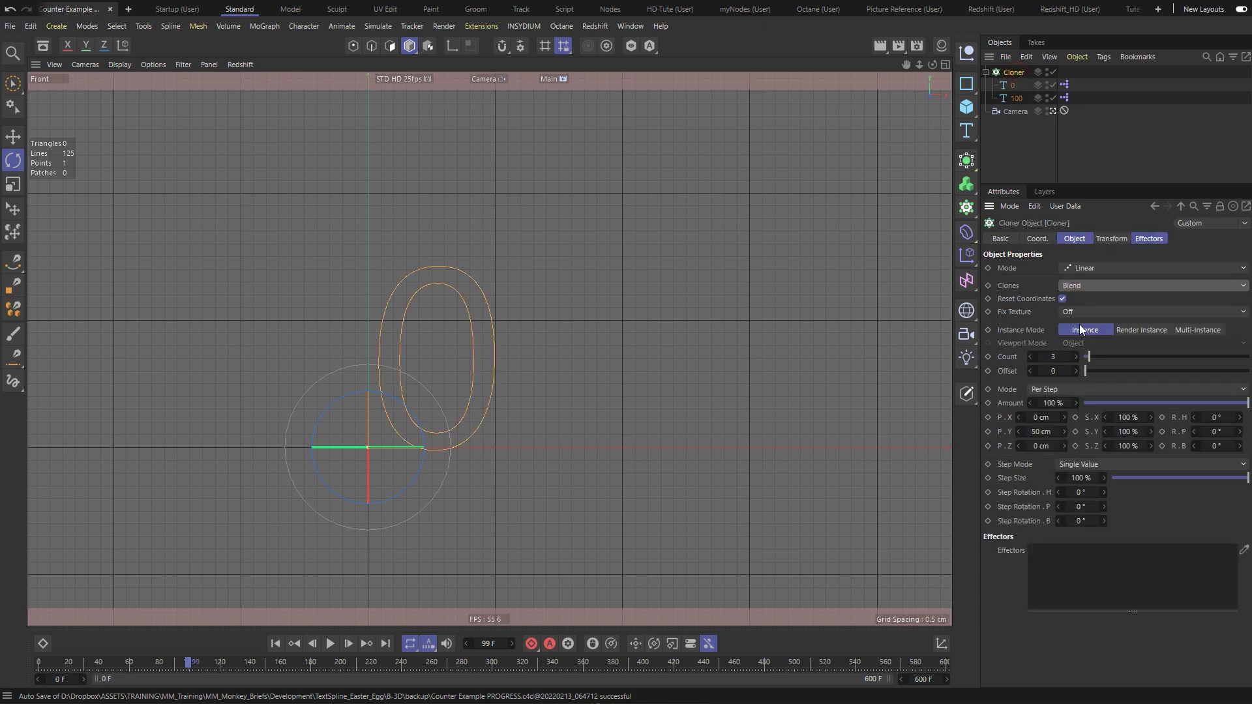
# Step: Set the Cloner's P.Y offset to 0 cm and its Count to 1
pyautogui.click(1041, 432)
pyautogui.write('0')
pyautogui.press('Return')
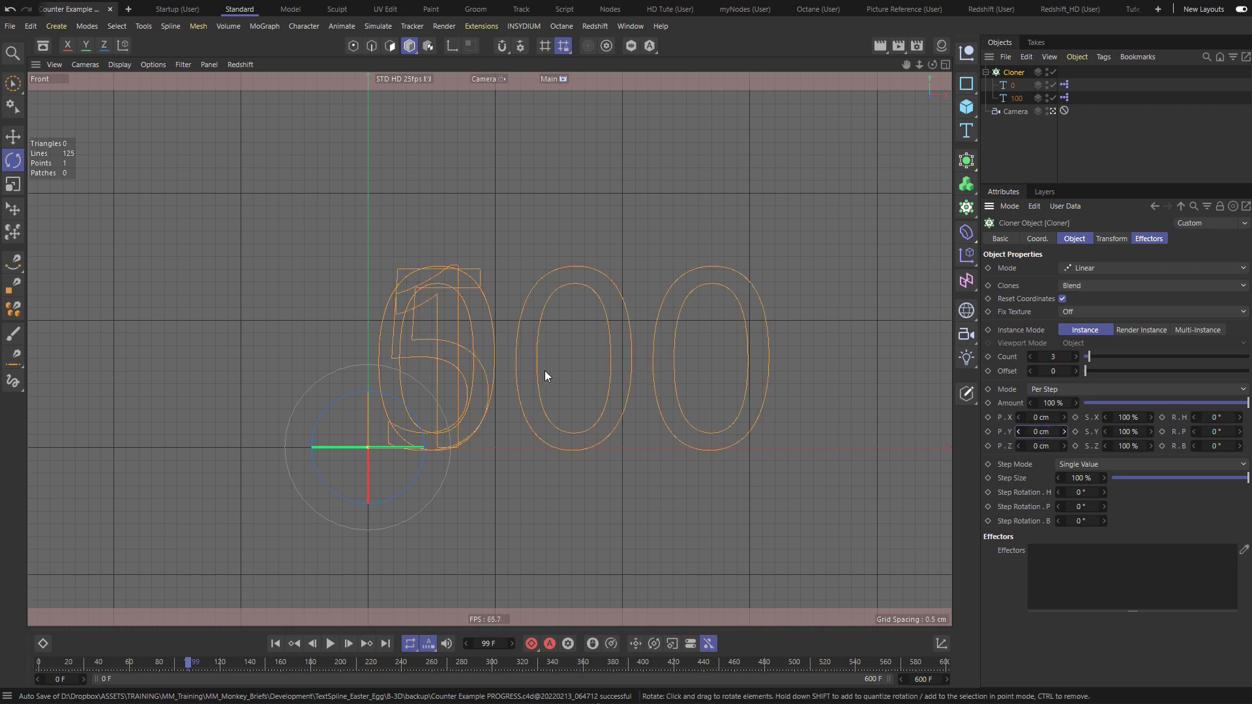
pyautogui.click(1055, 357)
pyautogui.write('1')
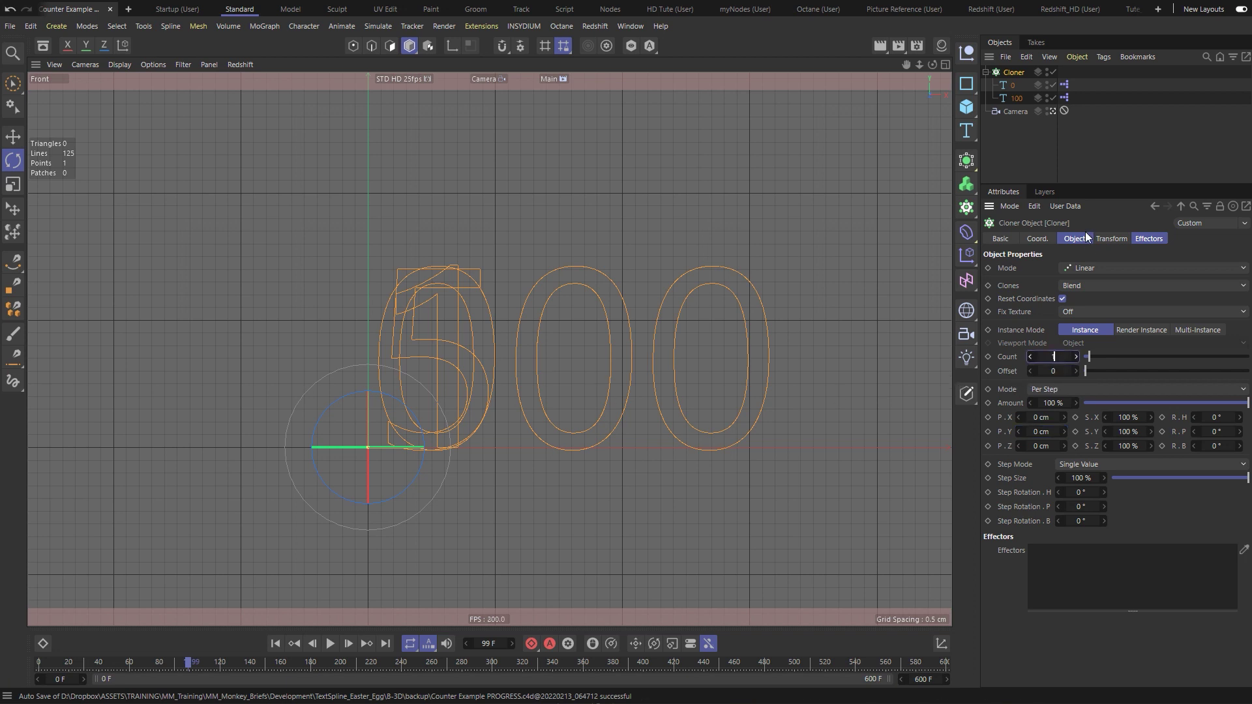
pyautogui.click(1086, 131)
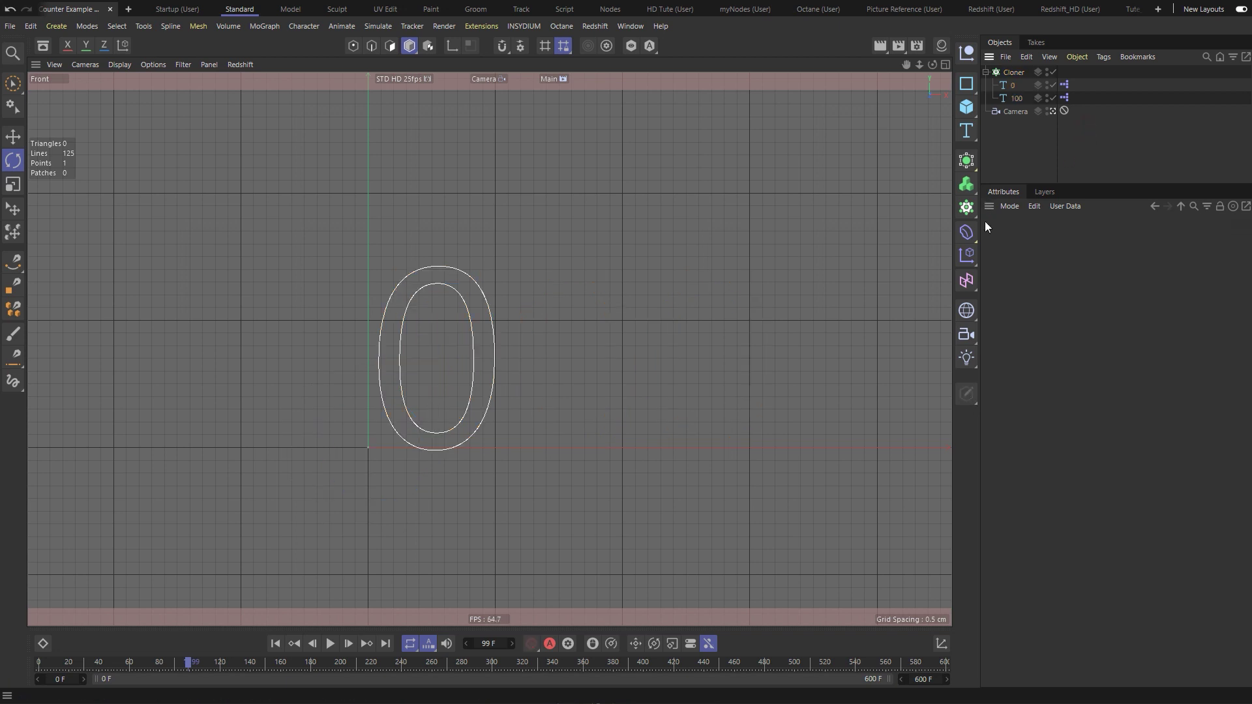
# Step: Add a Plain effector to the Cloner and turn off the effector's Position transform
pyautogui.click(1009, 73)
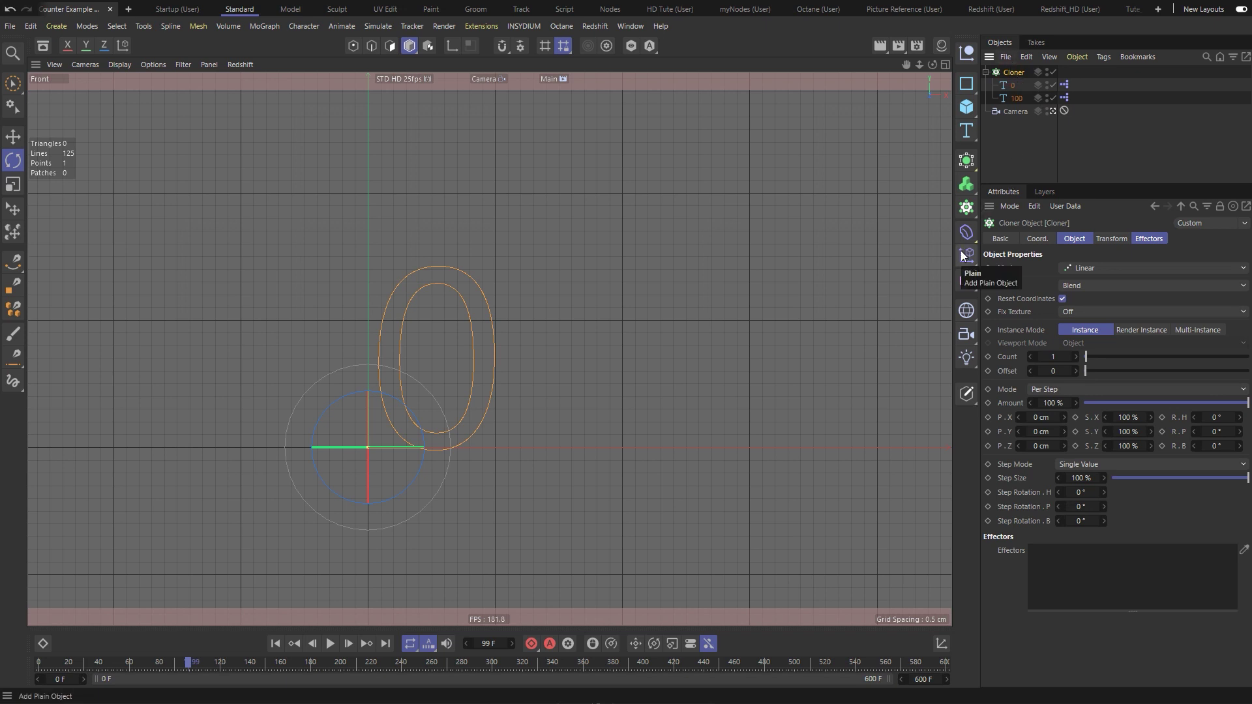
pyautogui.click(966, 256)
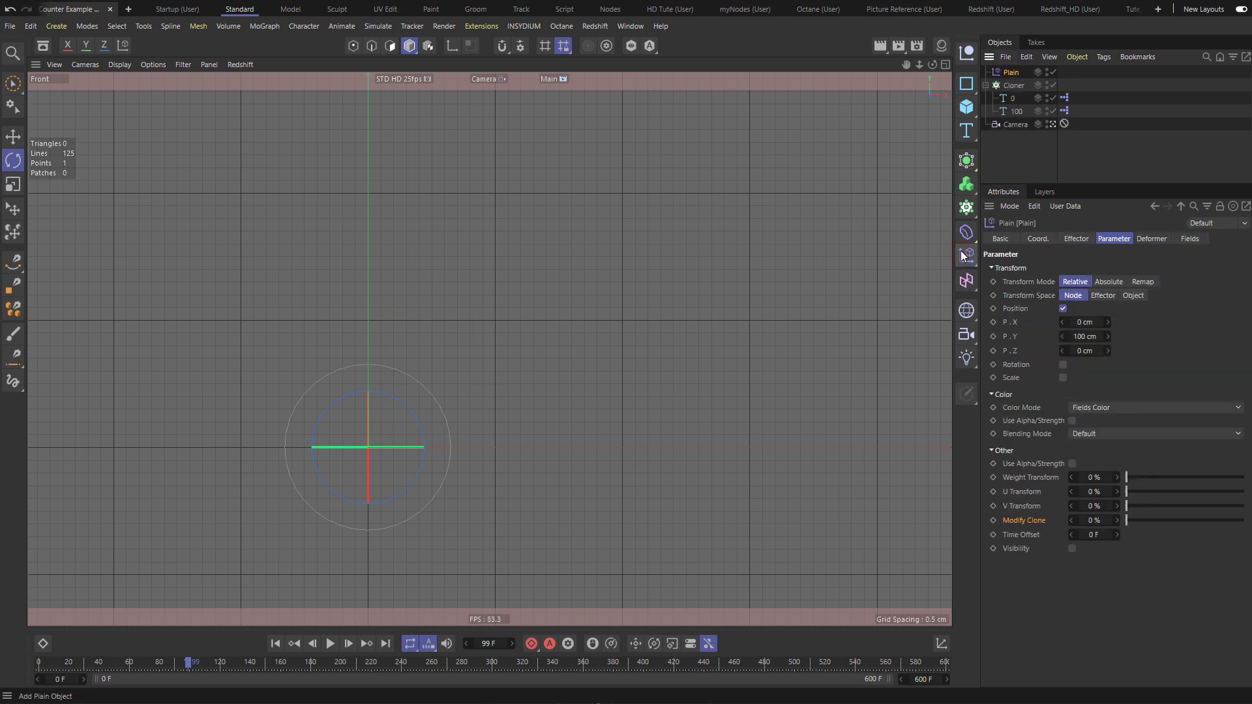
pyautogui.click(1014, 85)
pyautogui.click(1135, 238)
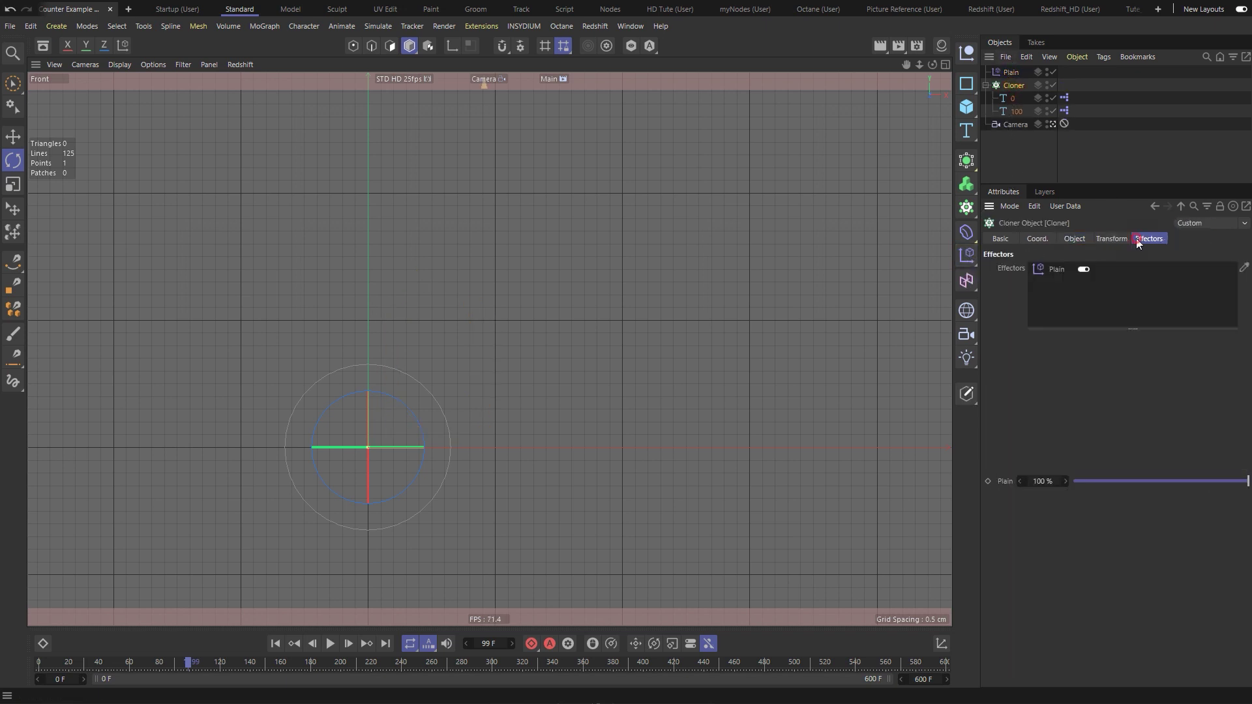
pyautogui.click(1004, 72)
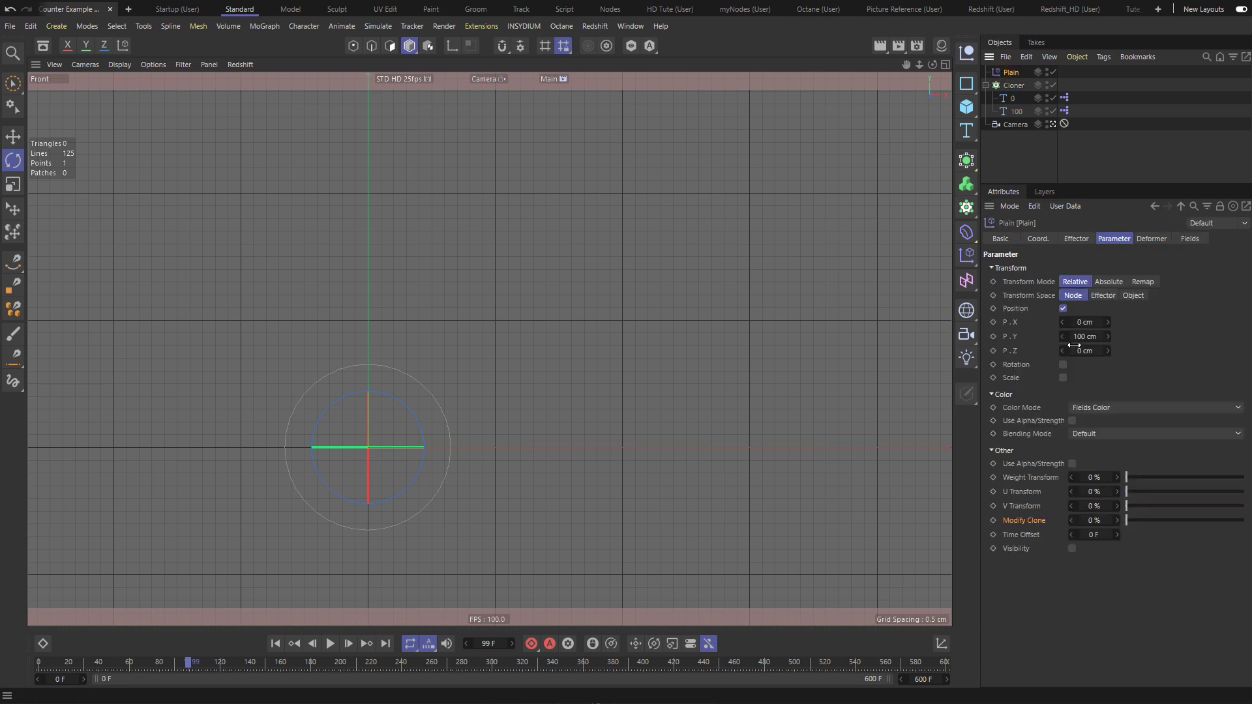
pyautogui.click(1062, 309)
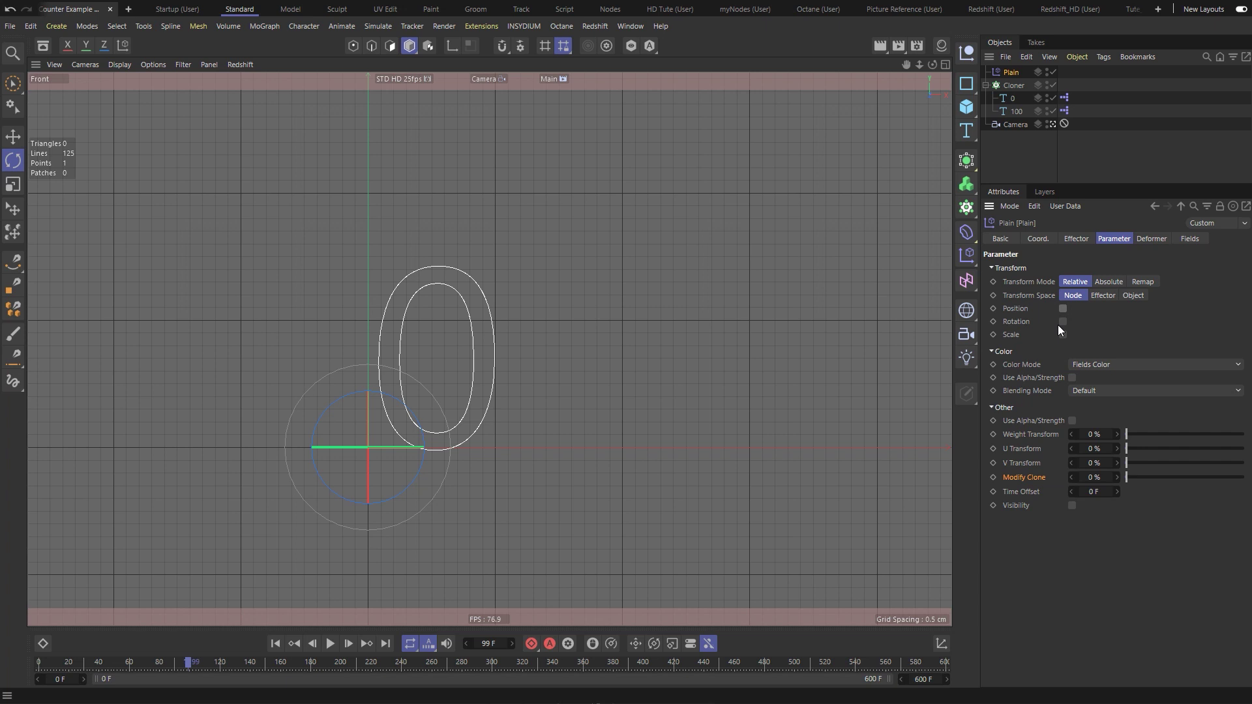
# Step: Raise the Plain effector's Modify Clone to 100 % and test the count by varying its Strength
pyautogui.click(1126, 479)
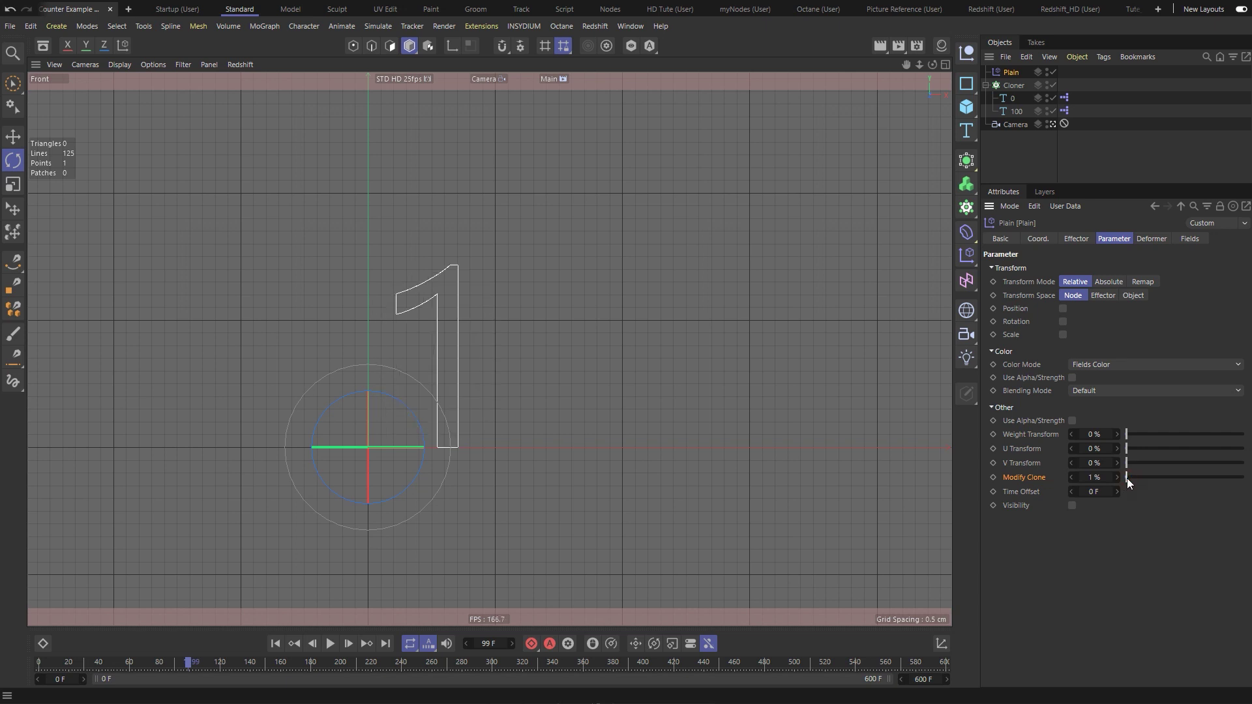
pyautogui.moveTo(1127, 479); pyautogui.dragTo(1245, 479)
pyautogui.click(1079, 240)
pyautogui.moveTo(1237, 268); pyautogui.dragTo(1124, 272)
pyautogui.moveTo(1217, 272)
pyautogui.mouseDown()
pyautogui.moveTo(1247, 272)
pyautogui.moveTo(1222, 272)
pyautogui.mouseUp()
pyautogui.moveTo(1178, 274); pyautogui.dragTo(1240, 269)
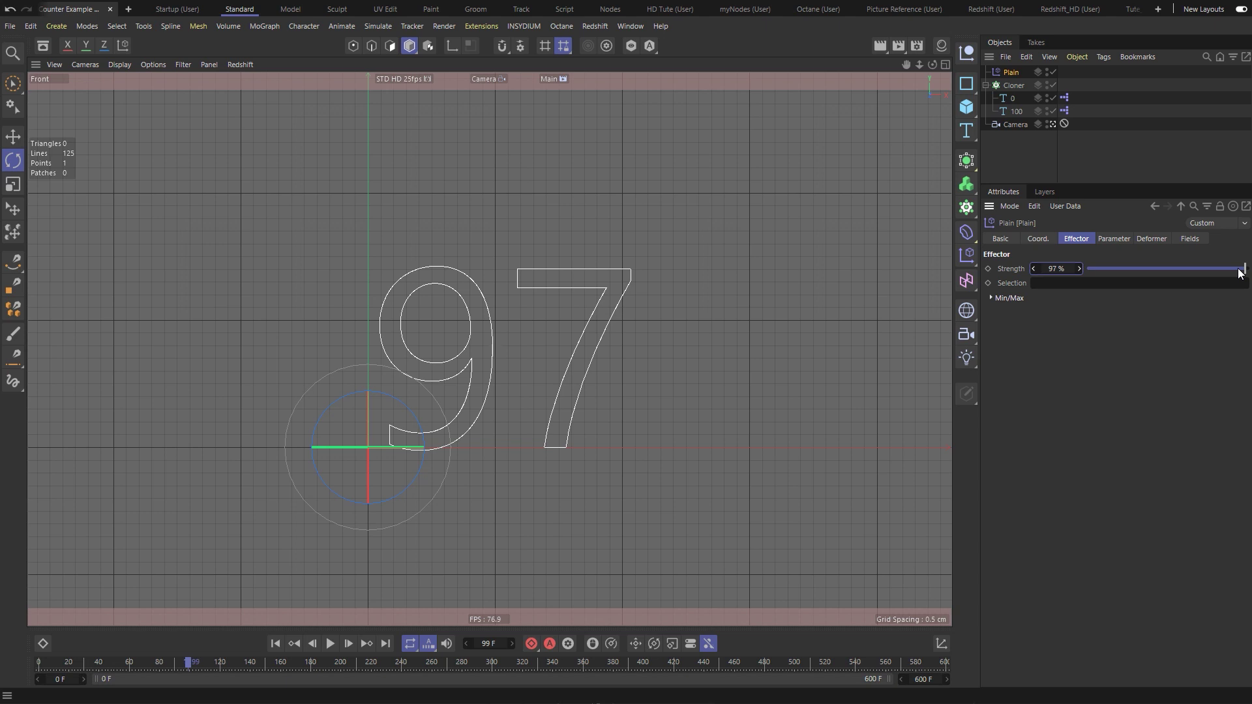
# Step: Set the Plain effector's Modify Clone to 50 % and raise its Strength to the maximum
pyautogui.click(1116, 239)
pyautogui.click(1080, 477)
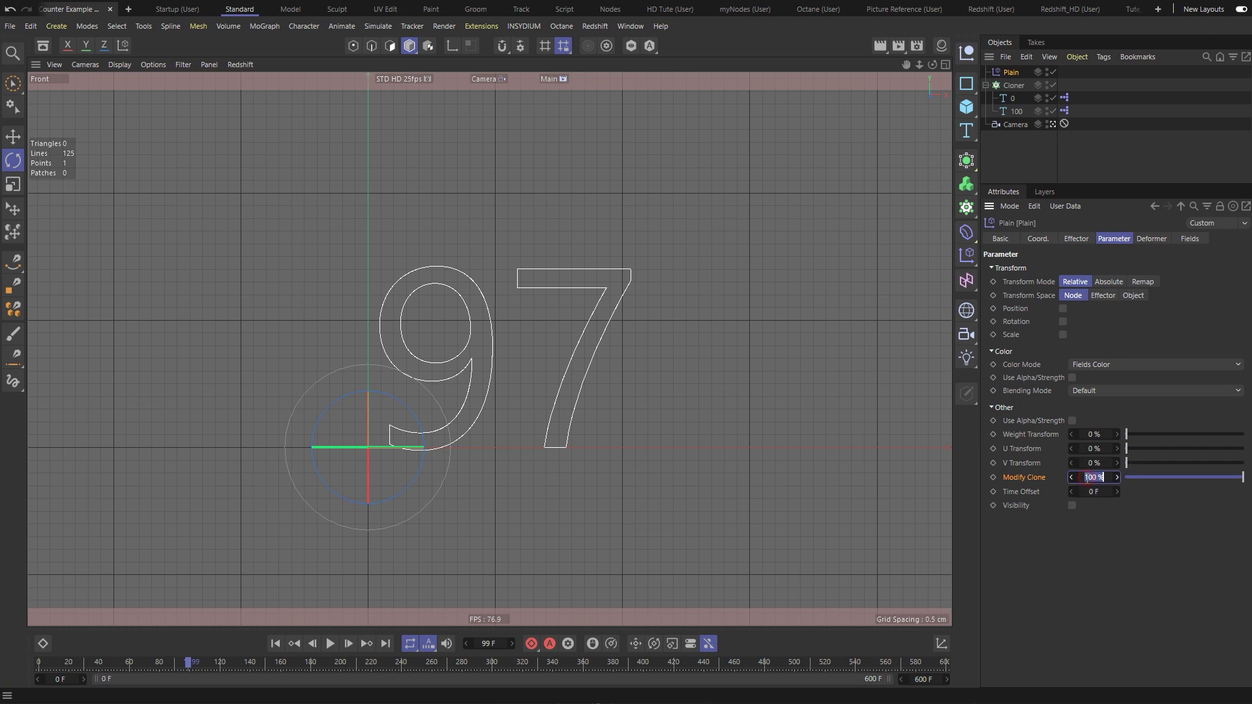
pyautogui.write('50')
pyautogui.press('Return')
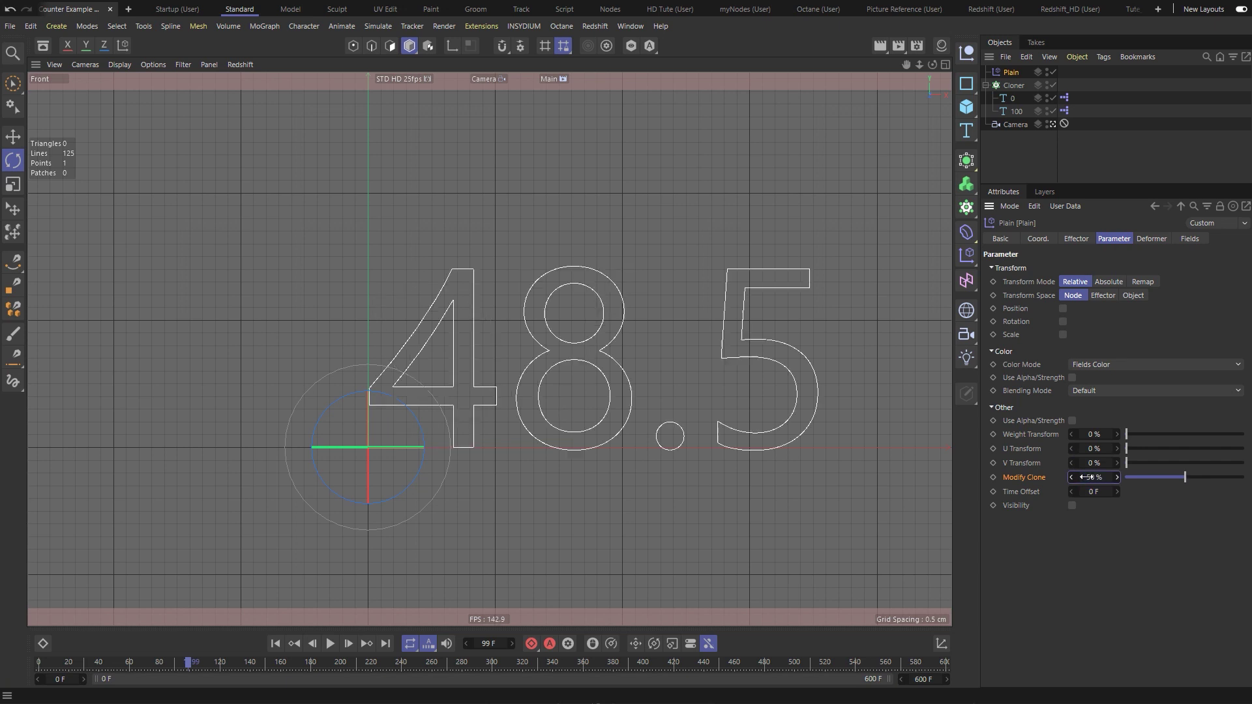
pyautogui.click(1071, 240)
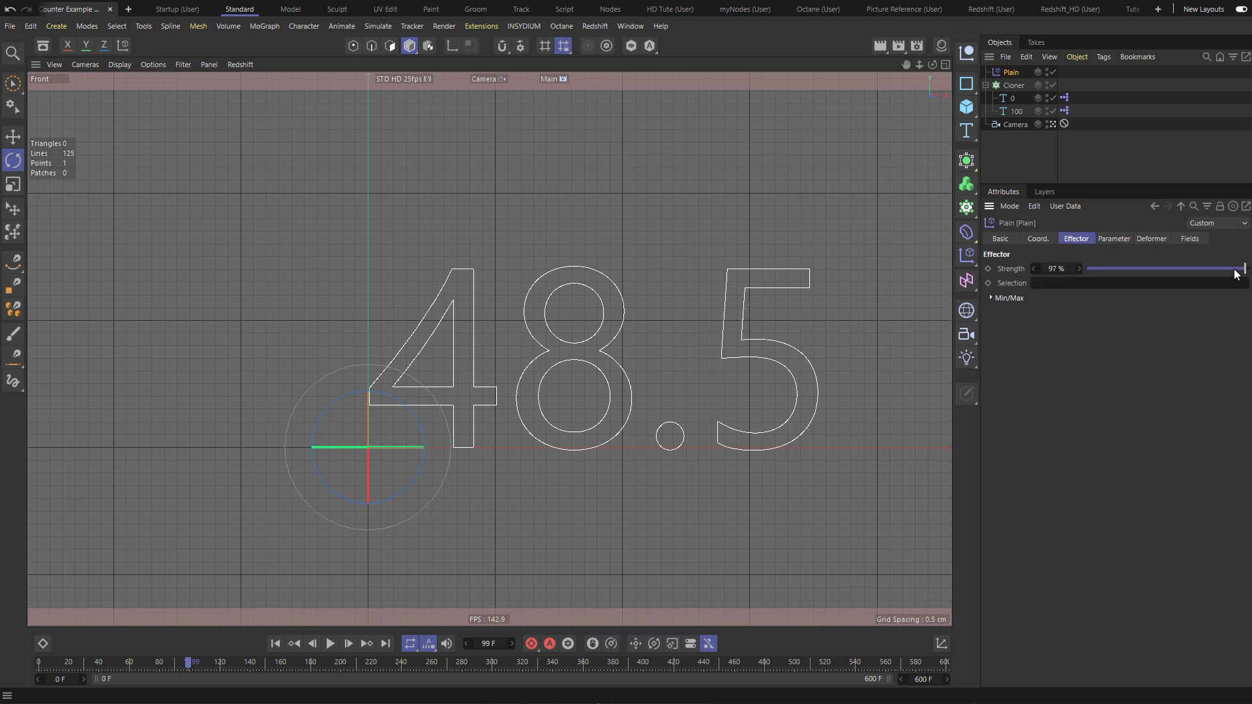
pyautogui.moveTo(1245, 271)
pyautogui.mouseDown()
pyautogui.moveTo(1099, 269)
pyautogui.moveTo(1248, 280)
pyautogui.mouseUp()
# Step: Keyframe the Plain effector's Strength at 0 % on frame 0
pyautogui.click(275, 644)
pyautogui.doubleClick(1055, 269)
pyautogui.write('0')
pyautogui.press('Return')
pyautogui.click(988, 269)
# Step: Keyframe the Plain effector's Strength at 100 % on frame 99
pyautogui.doubleClick(486, 644)
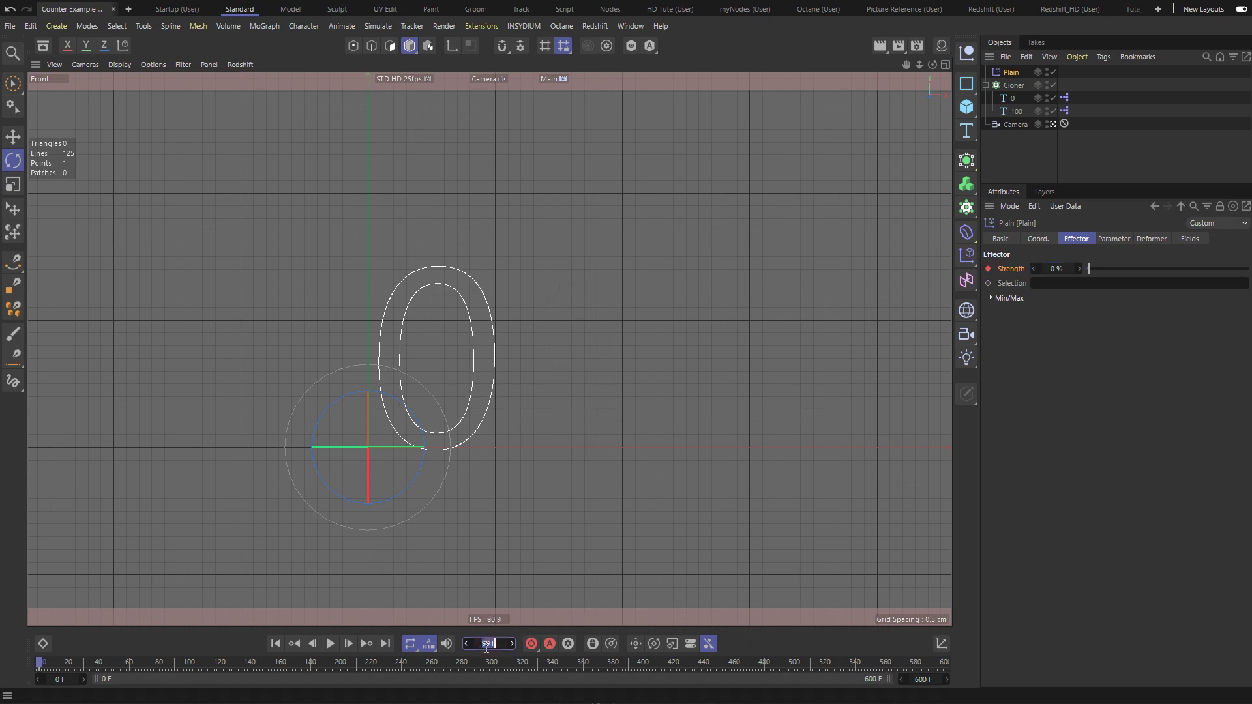
pyautogui.write('99')
pyautogui.press('Return')
pyautogui.doubleClick(1057, 269)
pyautogui.write('100')
pyautogui.press('Return')
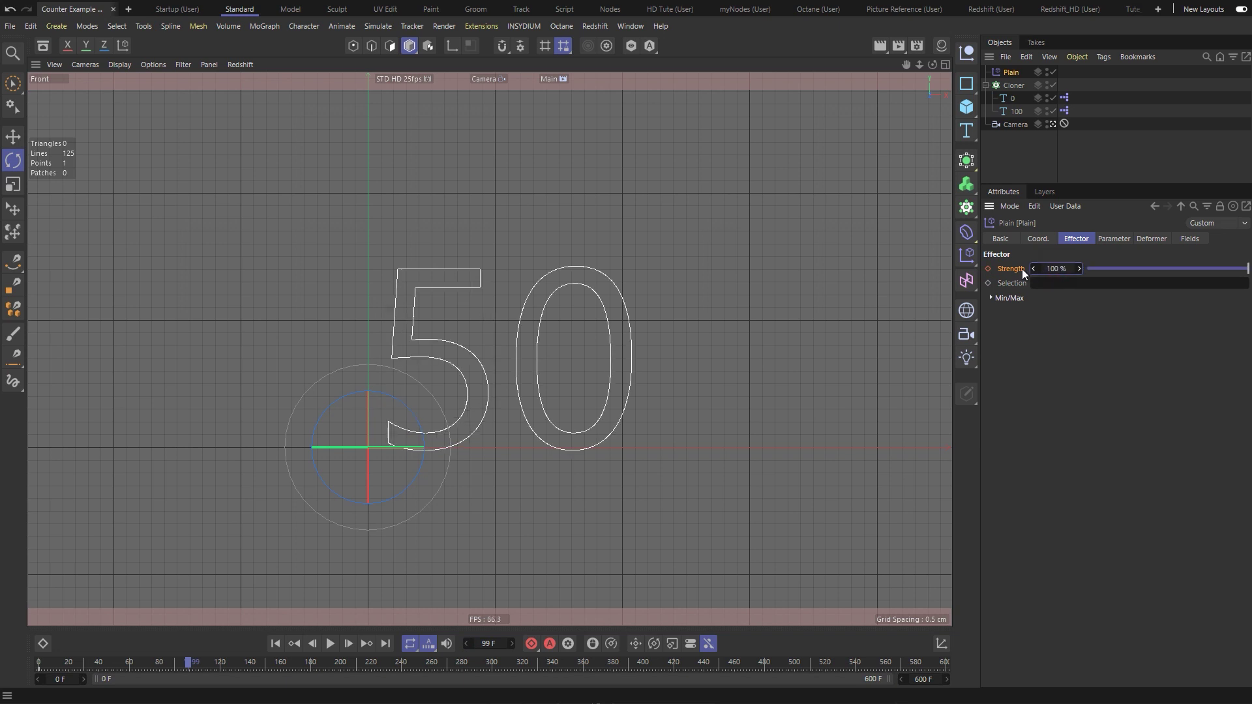
pyautogui.click(989, 269)
# Step: Play the counter animation from the start and step through it frame by frame to examine the displayed numbers
pyautogui.click(275, 644)
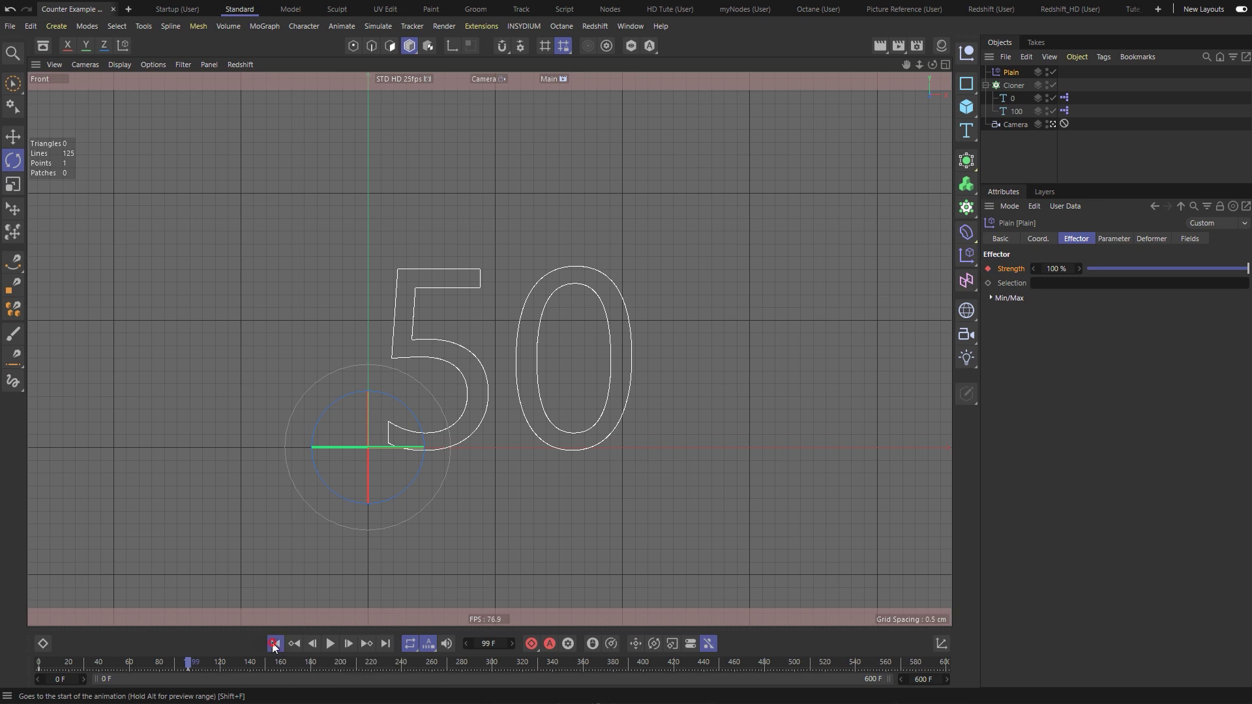
pyautogui.click(328, 644)
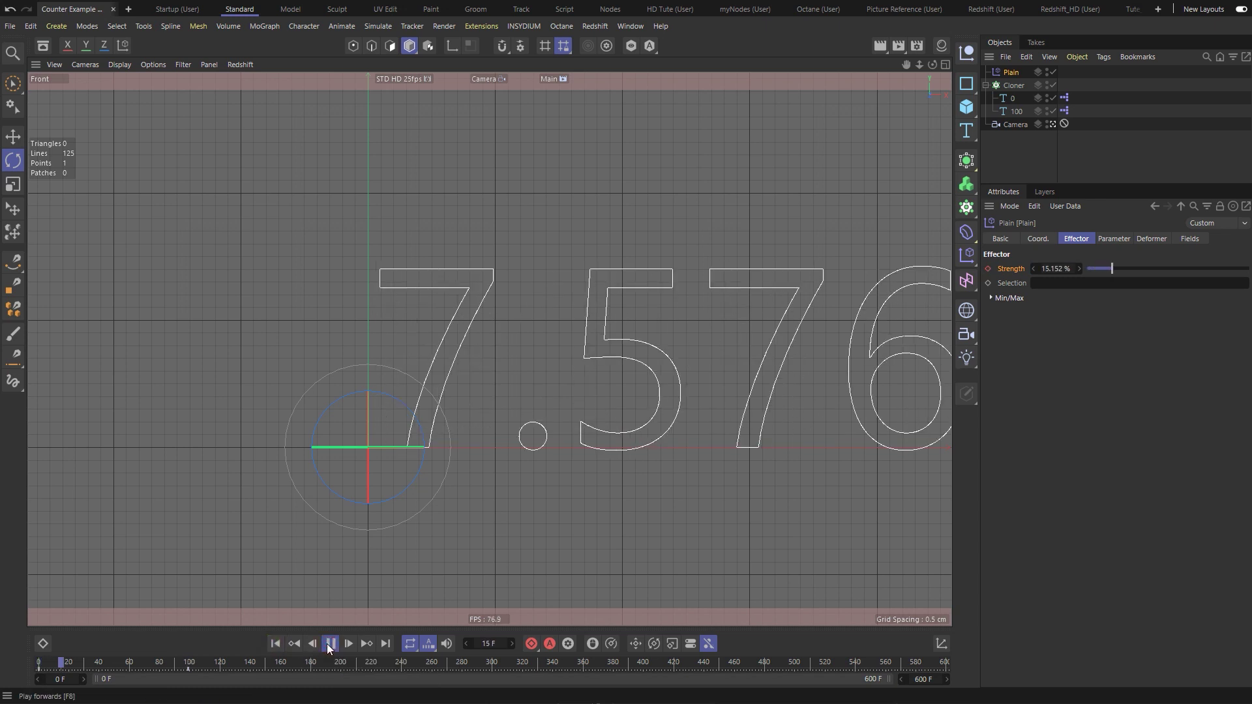
pyautogui.click(328, 643)
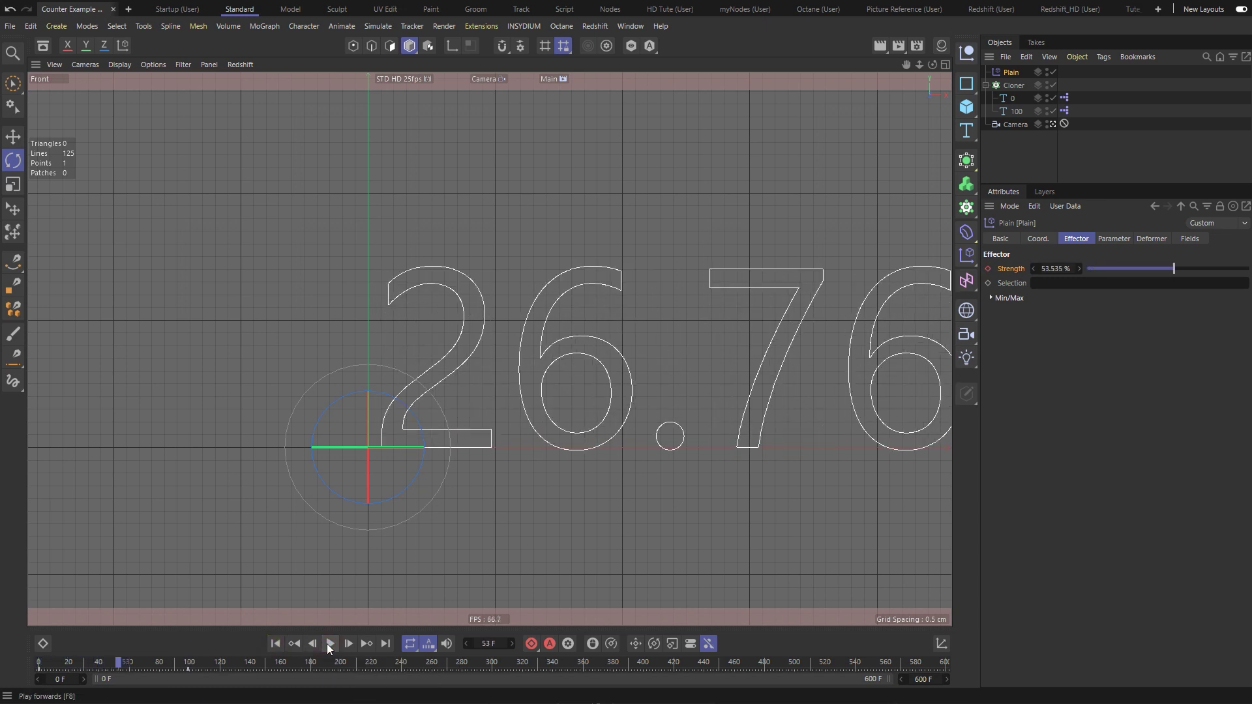
pyautogui.click(348, 644)
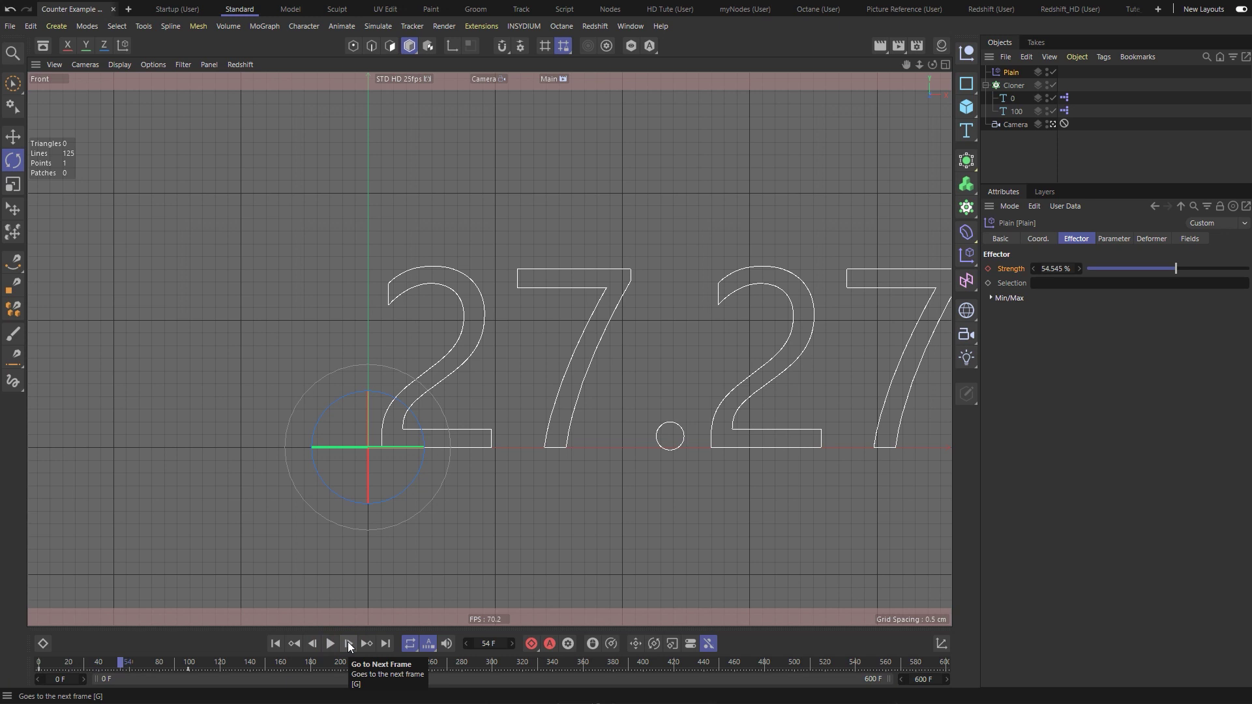
pyautogui.click(349, 644)
pyautogui.click(349, 643)
pyautogui.click(348, 643)
pyautogui.click(348, 644)
pyautogui.click(348, 643)
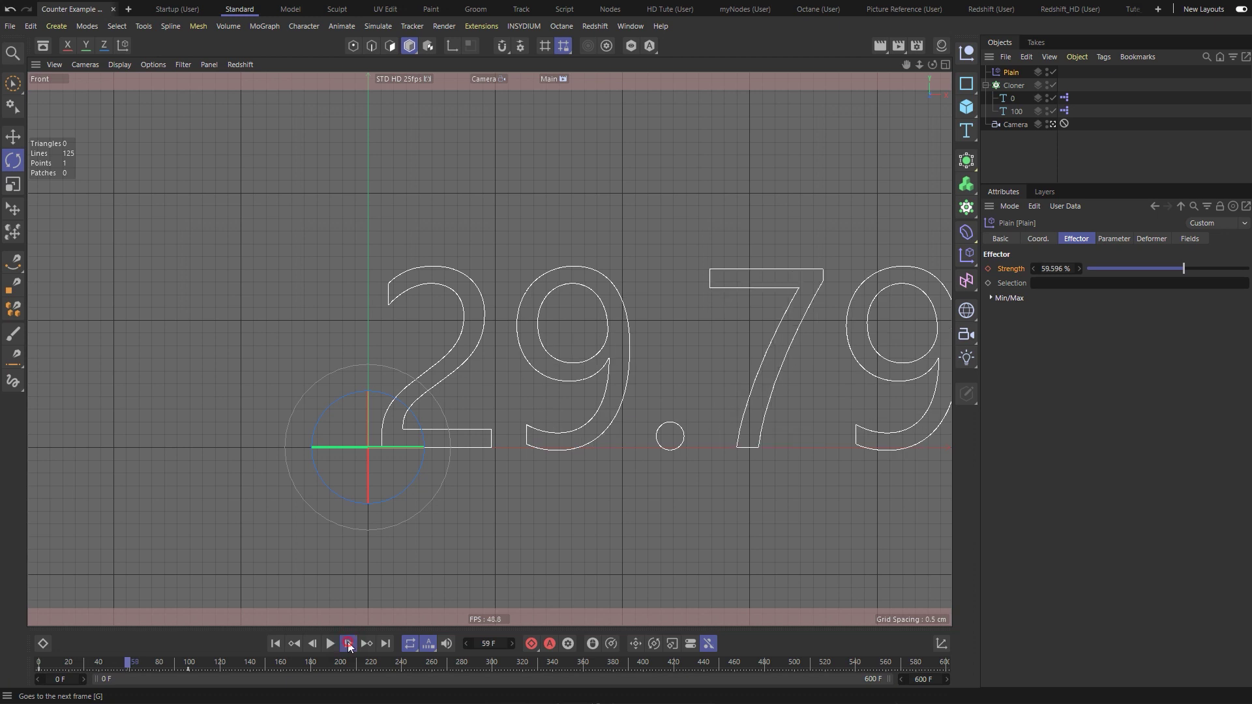
pyautogui.click(348, 644)
pyautogui.click(348, 644)
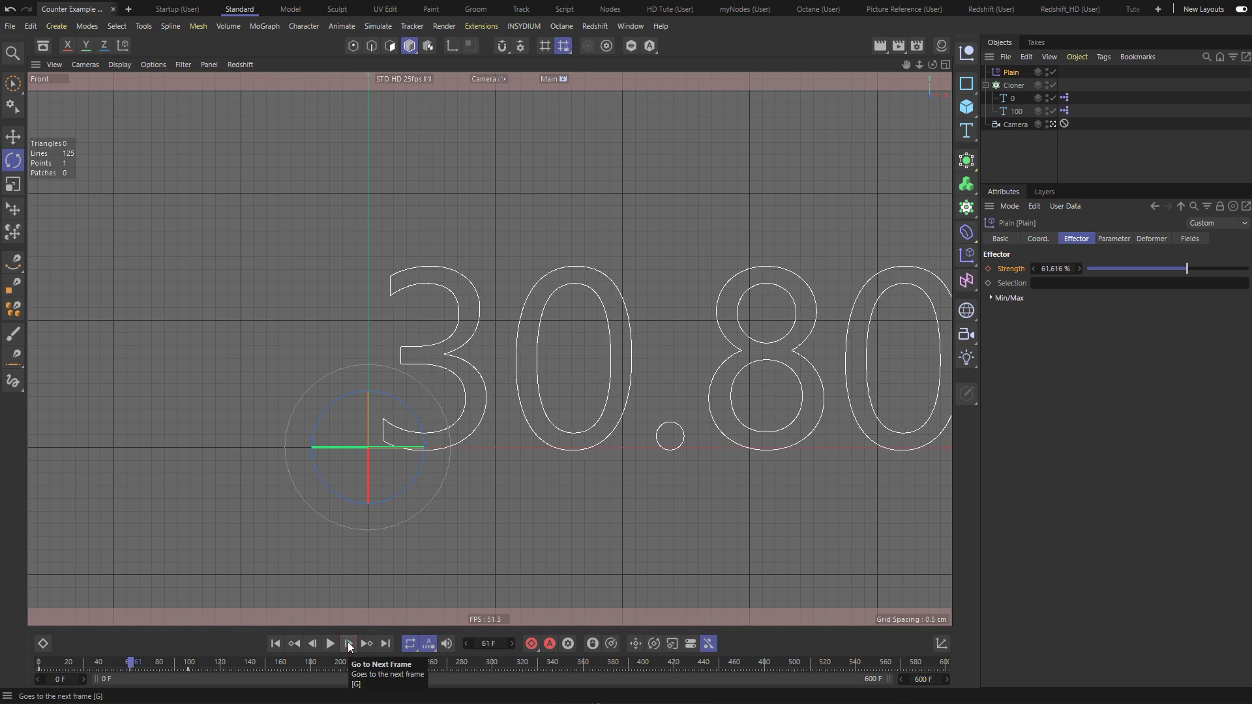
pyautogui.click(277, 644)
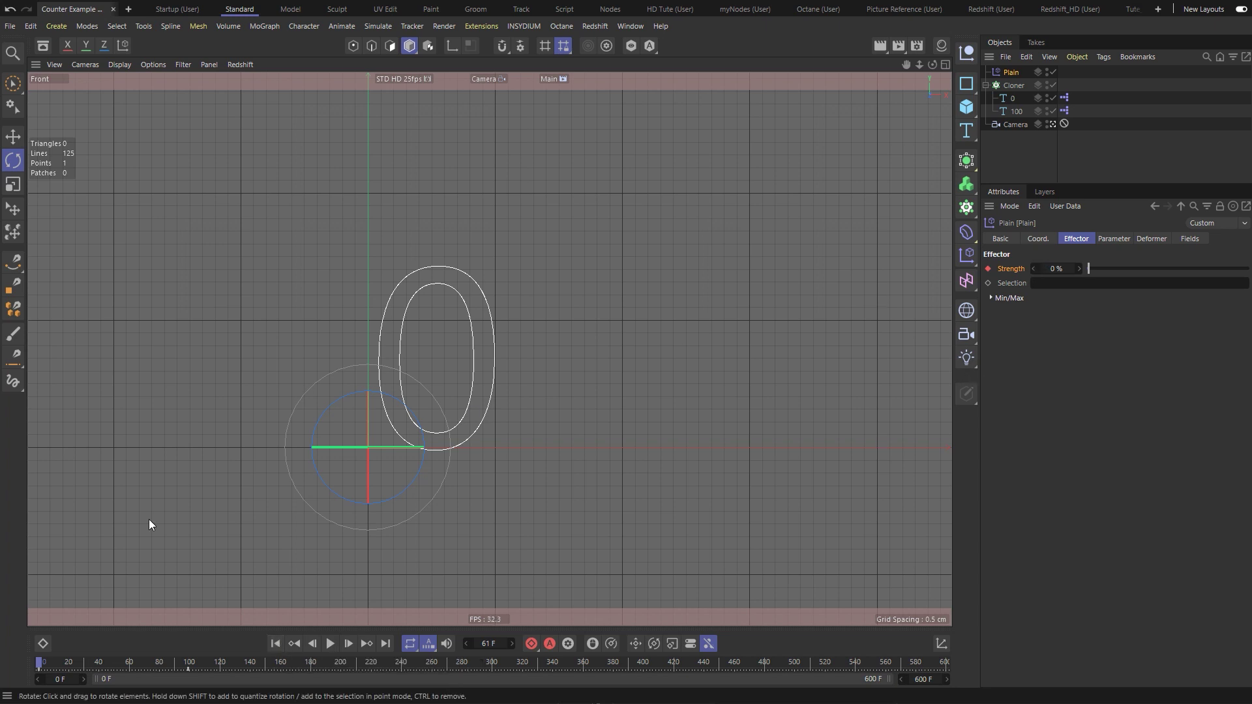
# Step: Load the Plain effector into the timeline and show its Strength track in F-Curve mode with the whole curve framed
pyautogui.click(43, 643)
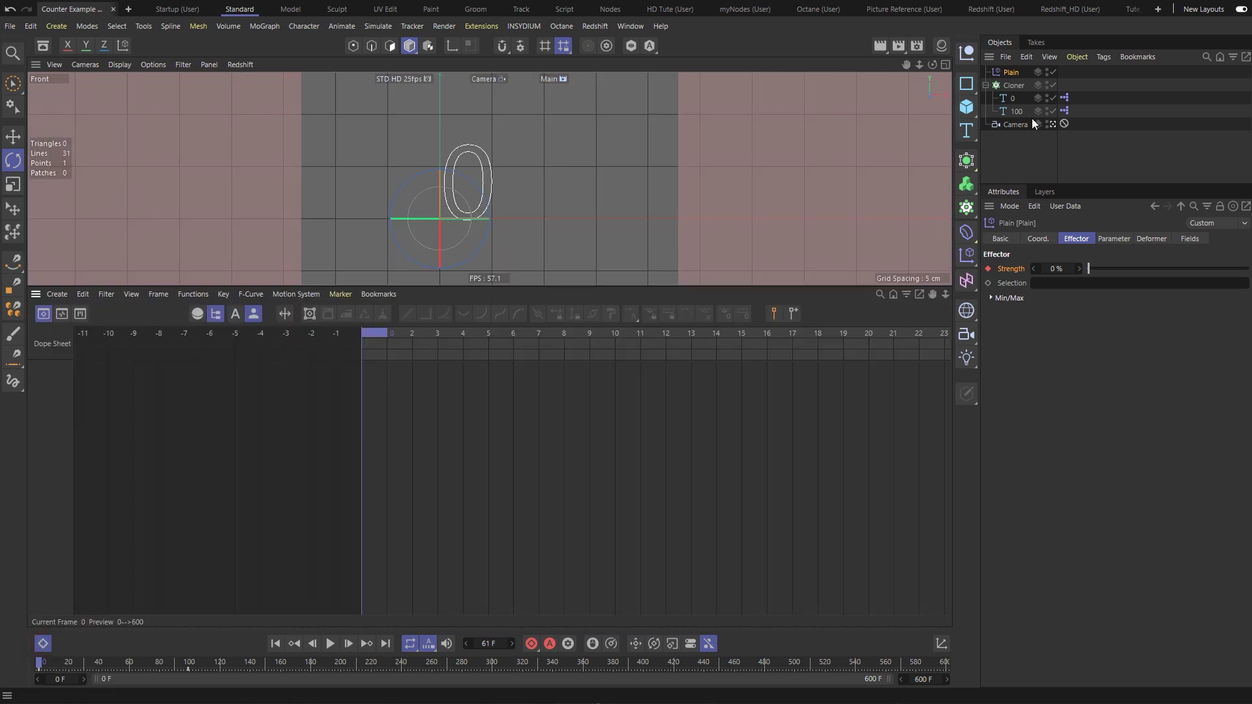
pyautogui.moveTo(1011, 73); pyautogui.dragTo(158, 412)
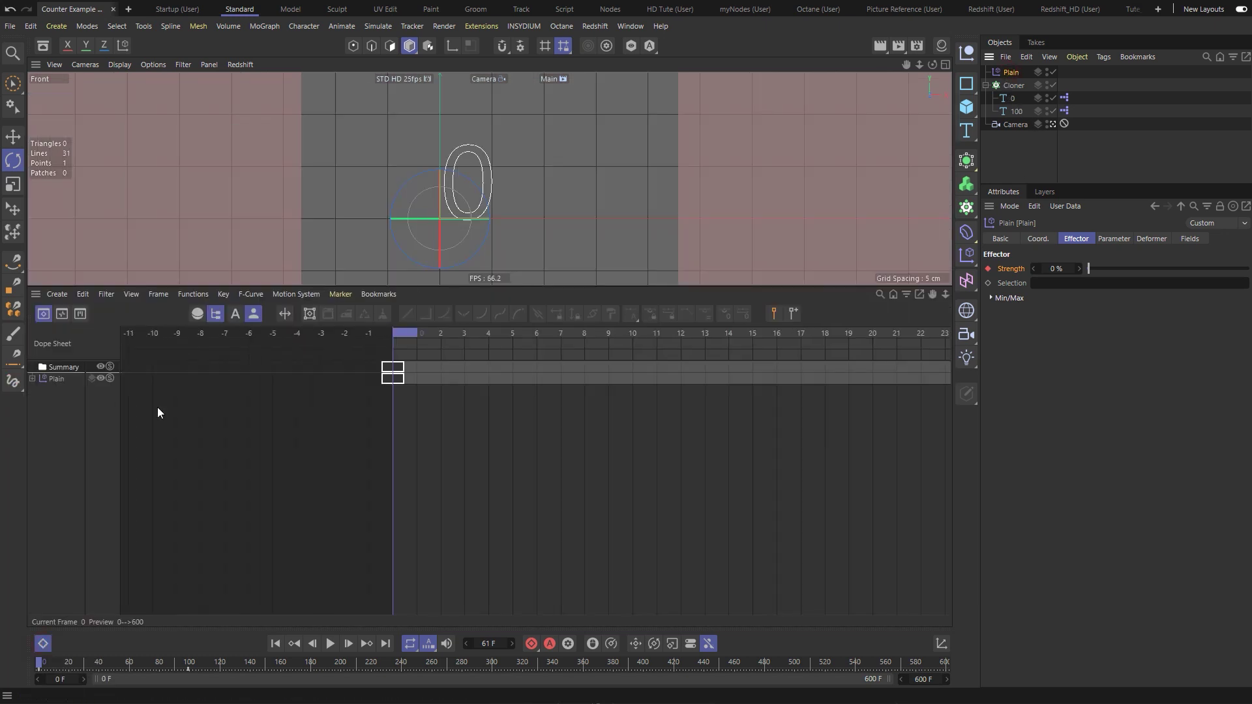
pyautogui.press('Tab')
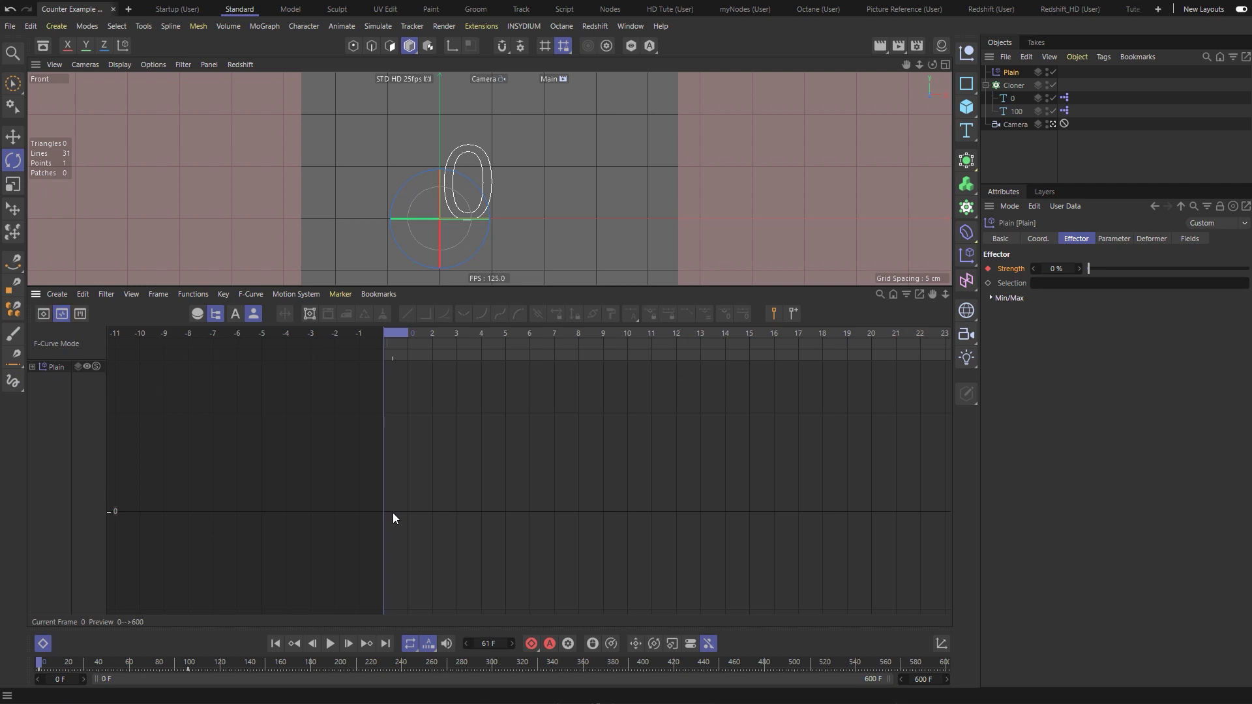
pyautogui.press('h')
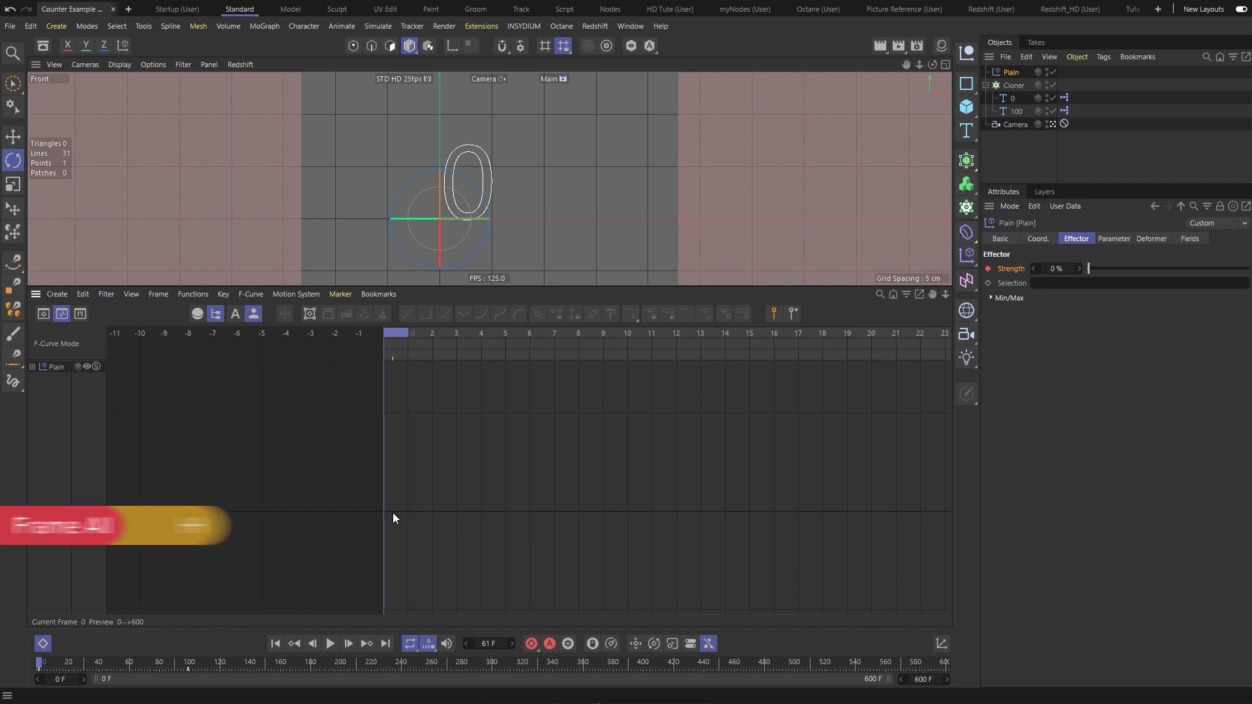
pyautogui.click(52, 369)
pyautogui.press('h')
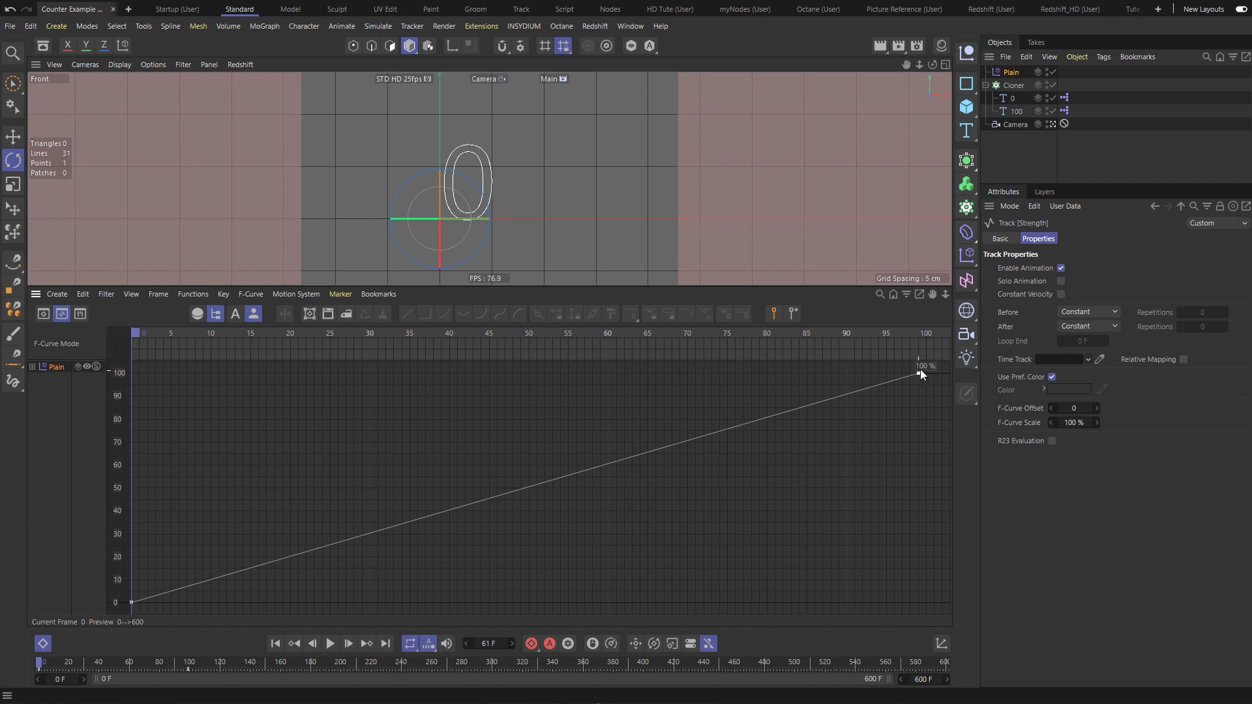
# Step: Move the end Strength key to frame 9 and change both keys to Step interpolation
pyautogui.moveTo(933, 359); pyautogui.dragTo(895, 388)
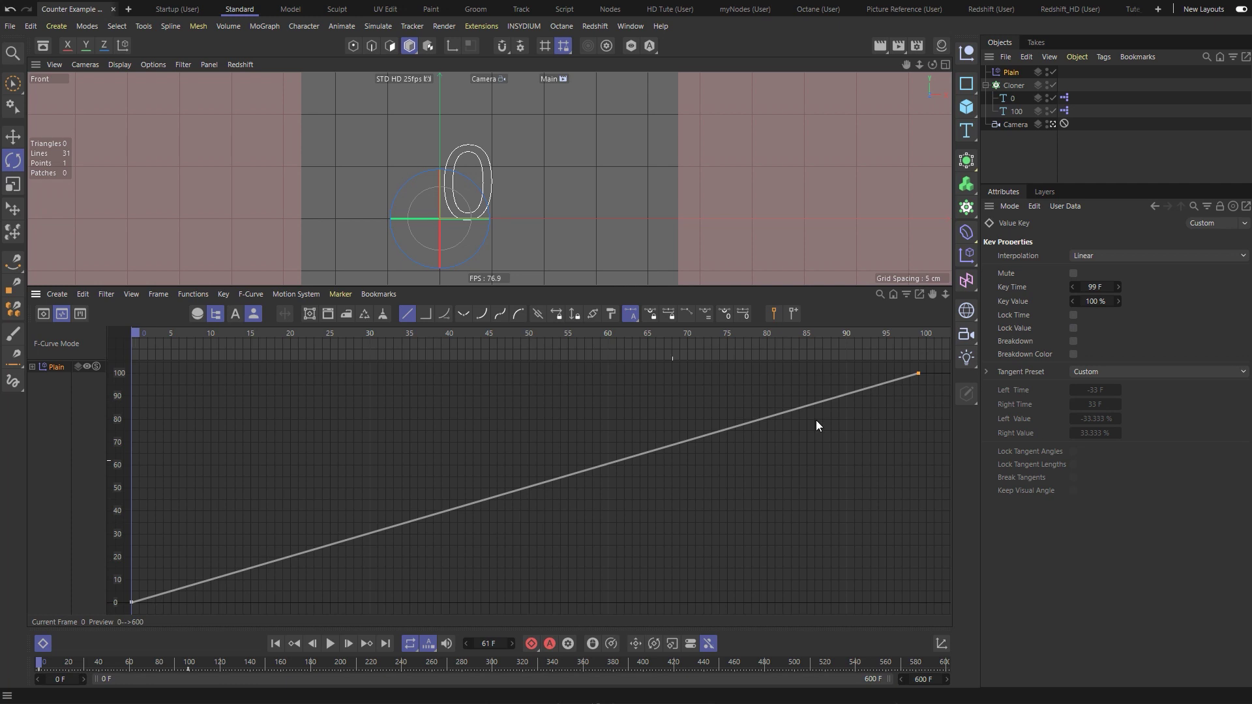
pyautogui.click(1096, 287)
pyautogui.write('1')
pyautogui.write('9')
pyautogui.press('Return')
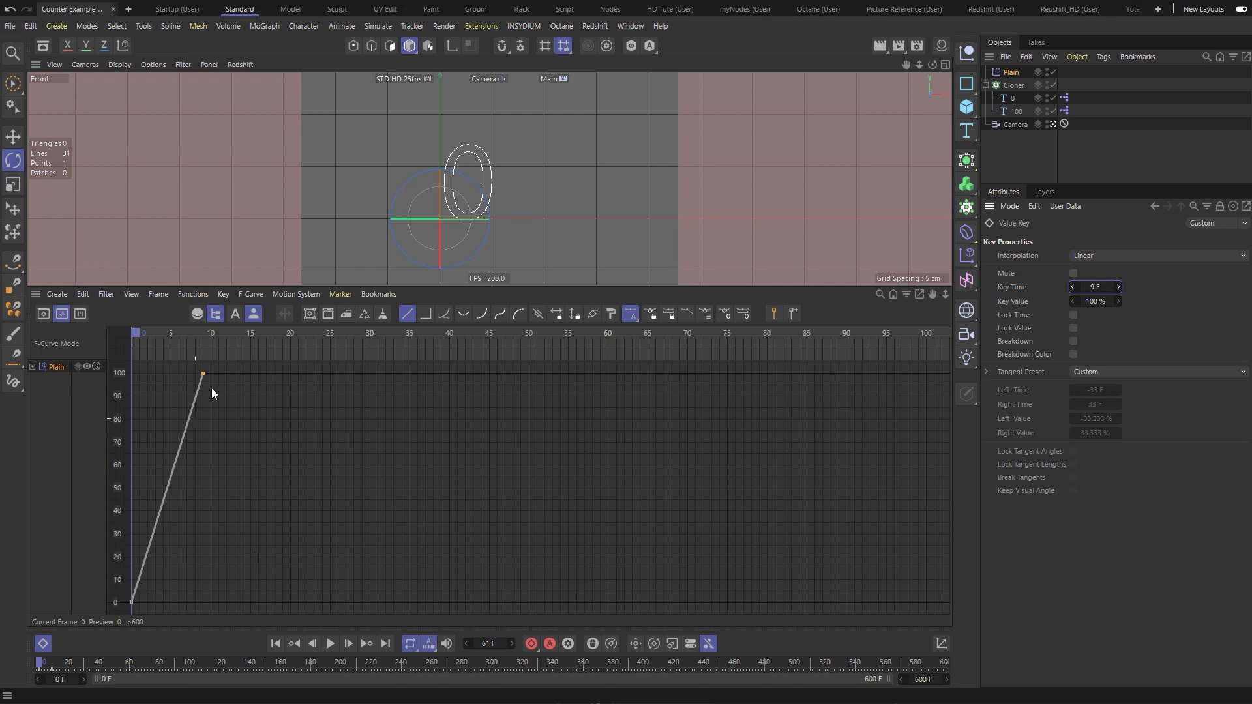
pyautogui.moveTo(216, 367); pyautogui.dragTo(155, 597)
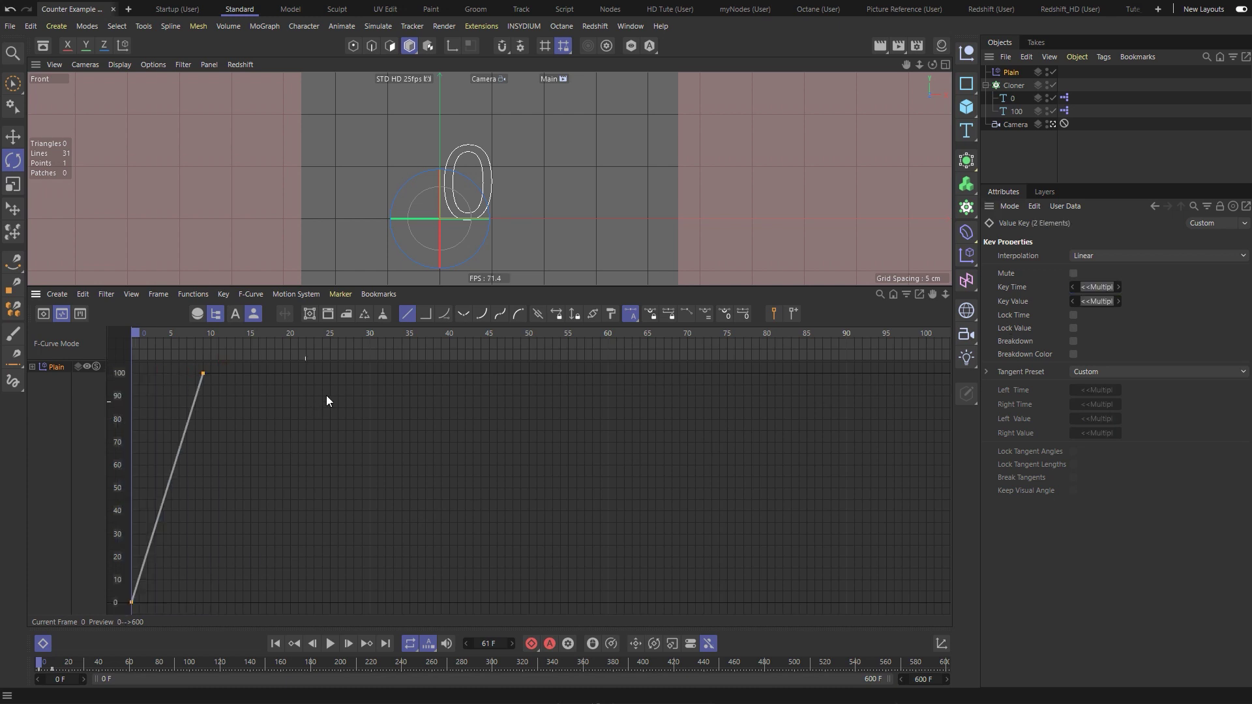
pyautogui.click(427, 315)
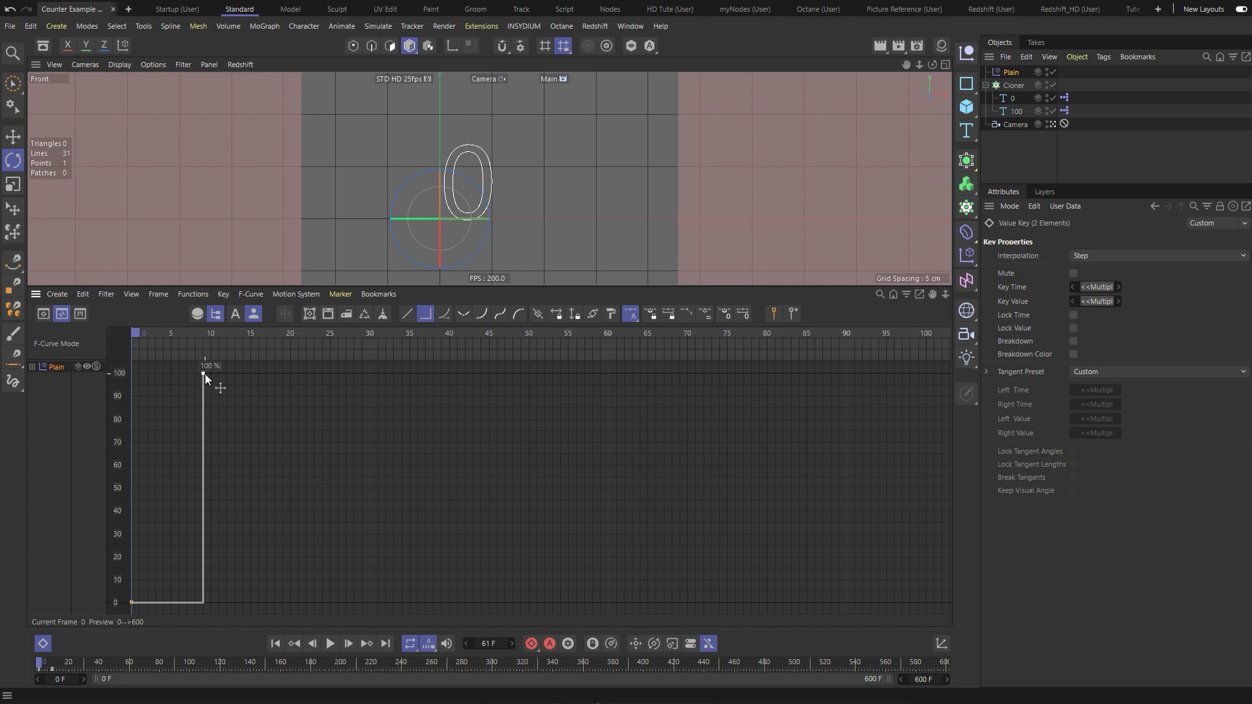
# Step: Set the Strength track's After behaviour to Offset Repeat
pyautogui.click(57, 369)
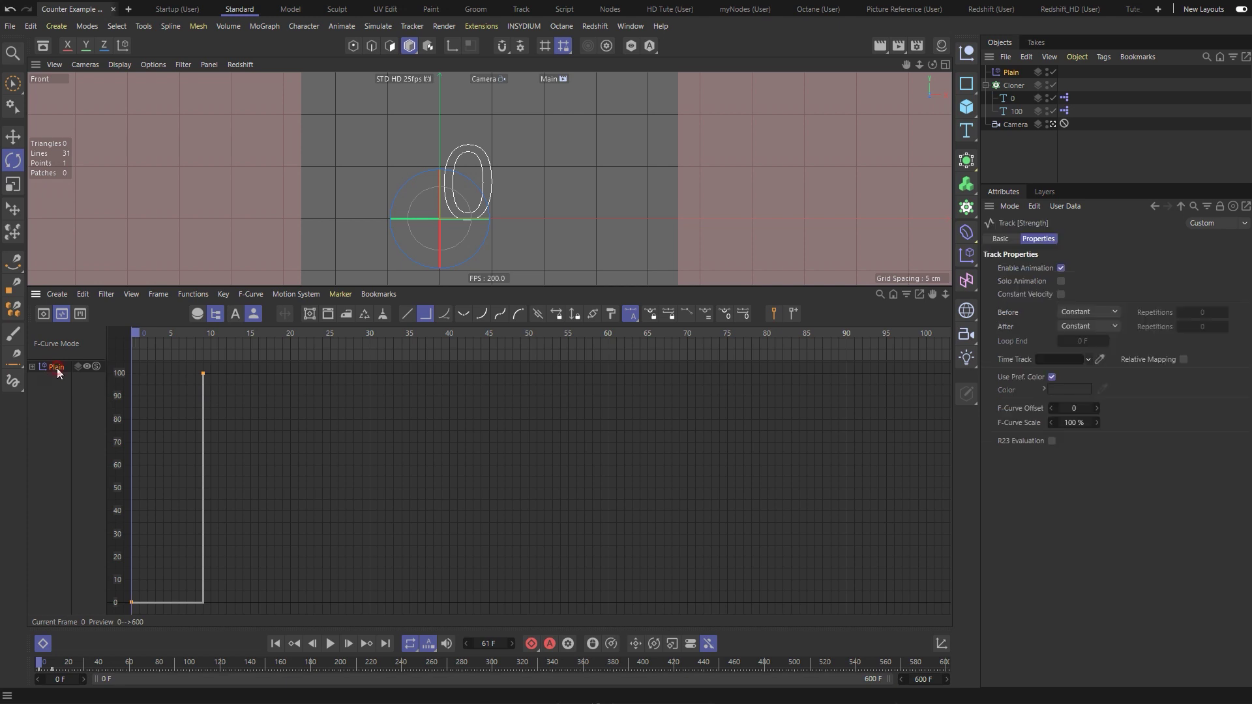
pyautogui.click(1073, 326)
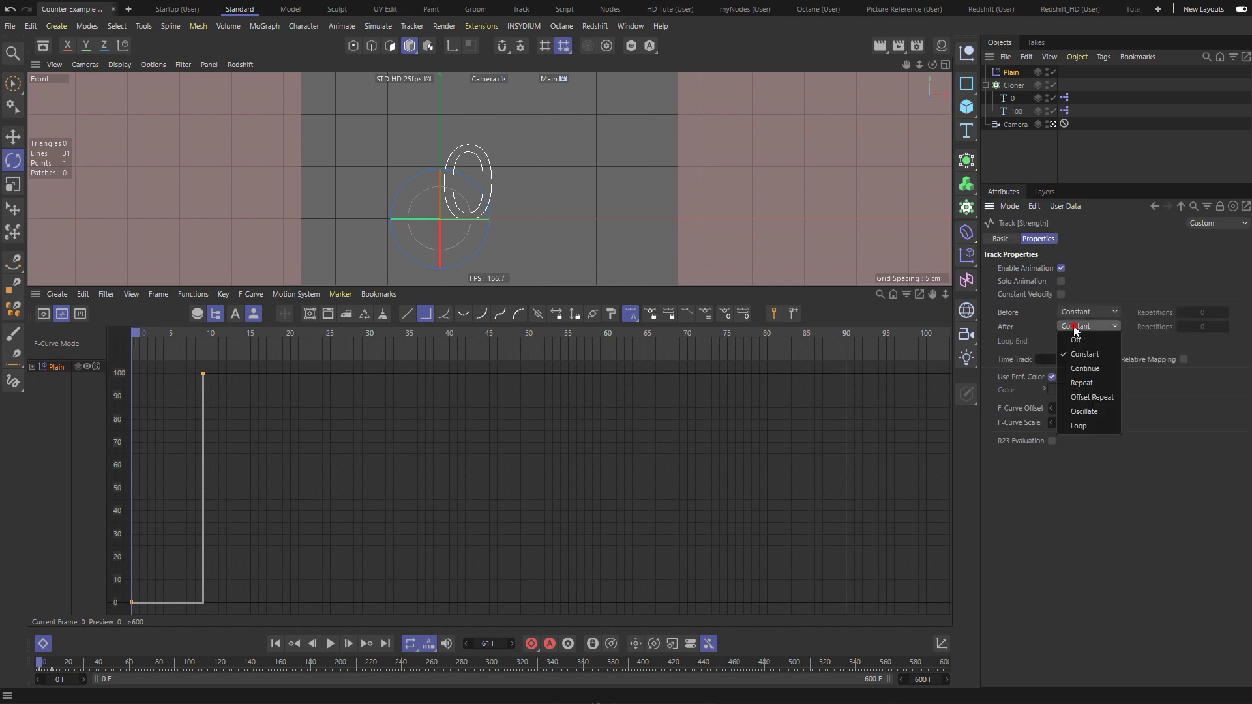
pyautogui.click(1089, 397)
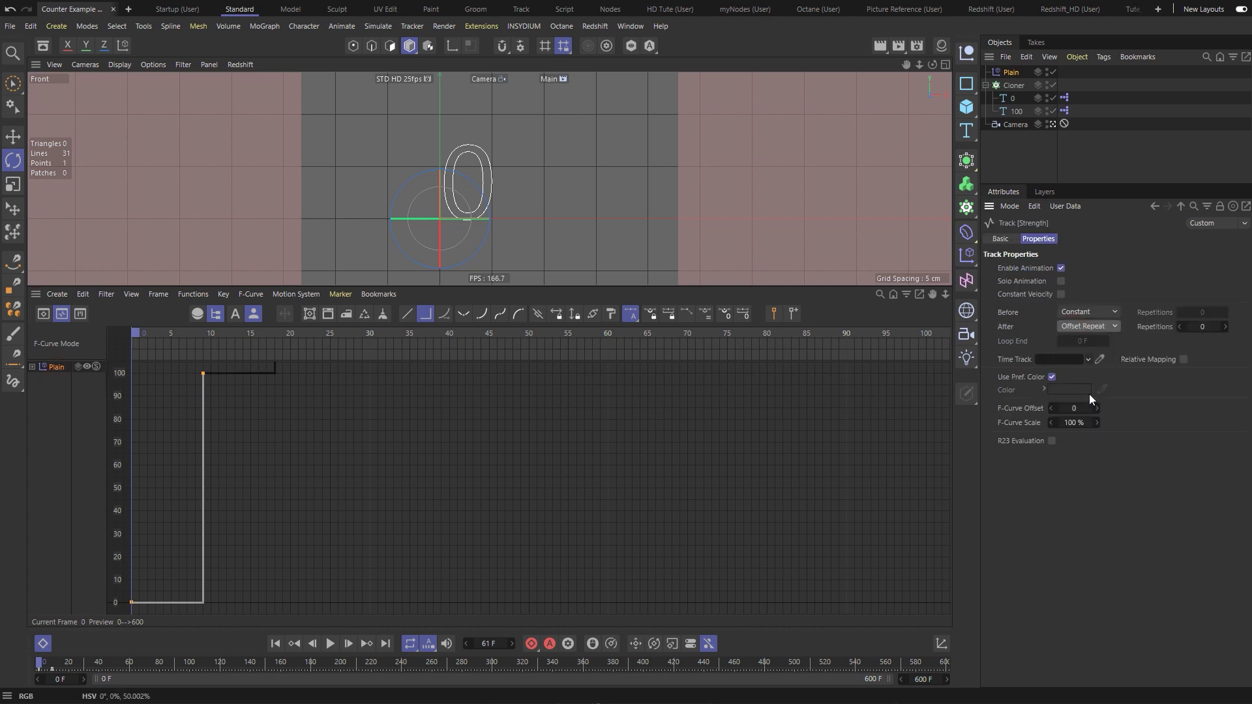
pyautogui.press('h')
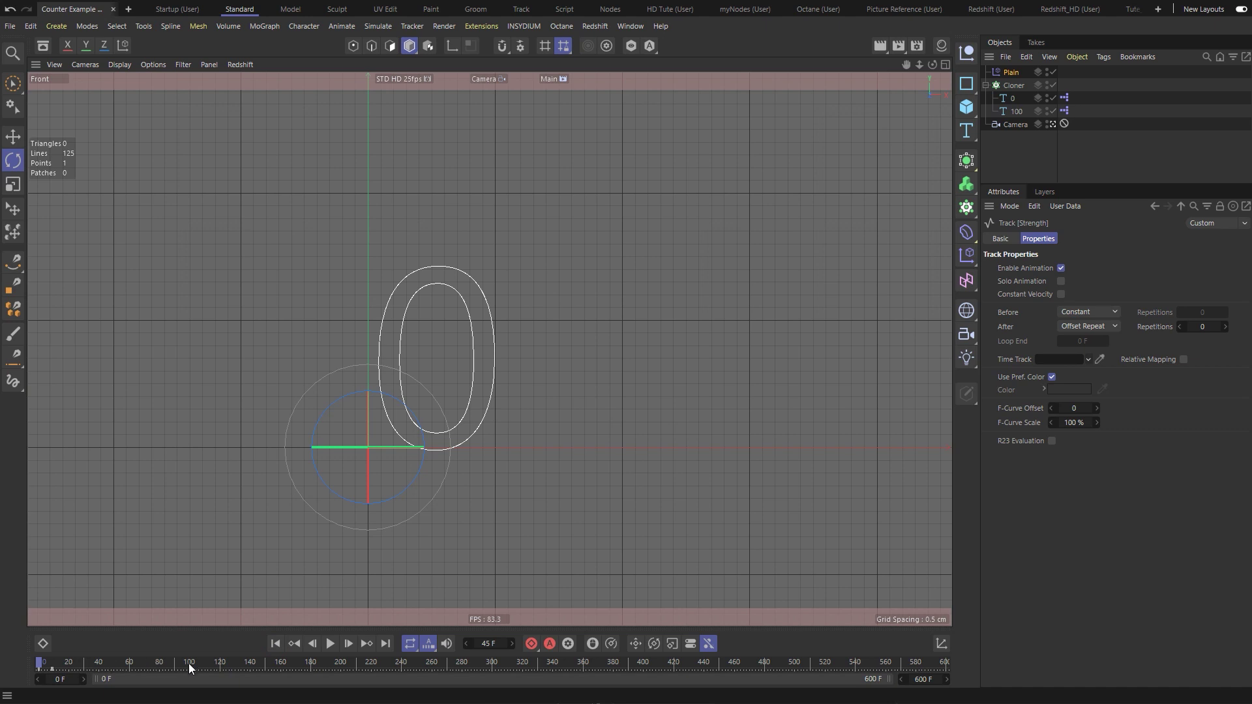
# Step: Play the counter briefly, then set the value of the Strength key at frame 9 to 1%
pyautogui.click(330, 644)
pyautogui.click(330, 643)
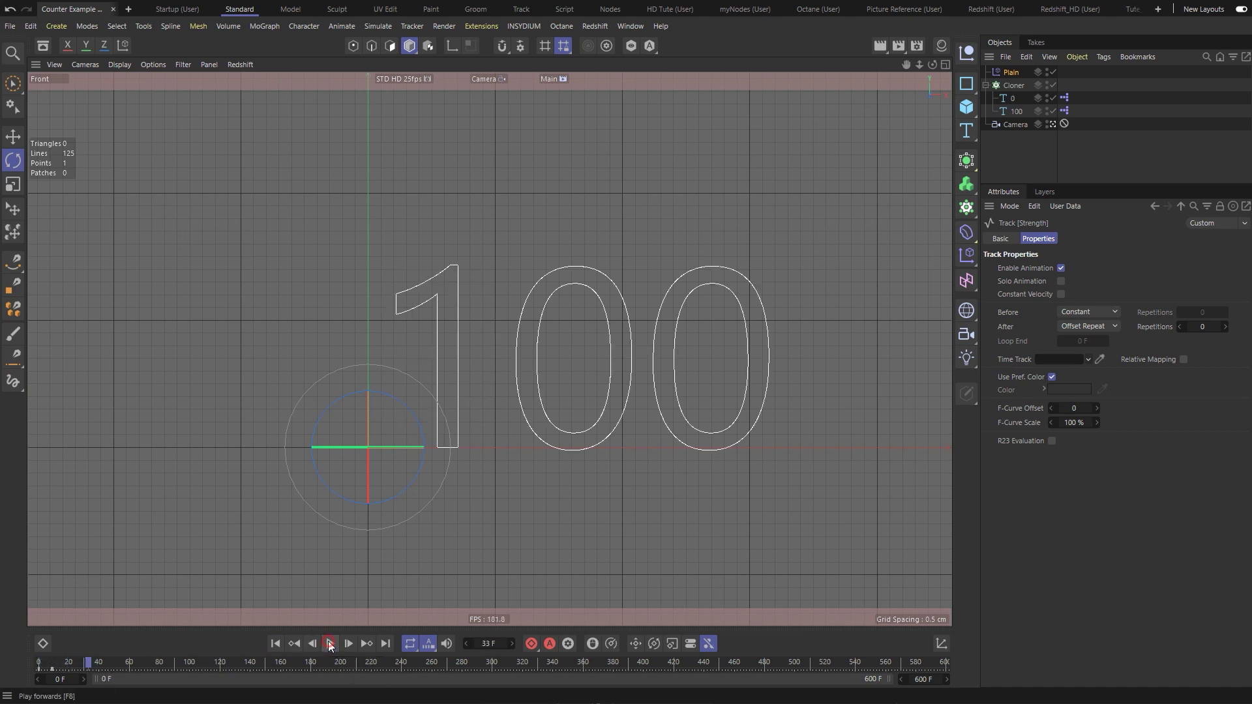
pyautogui.click(52, 669)
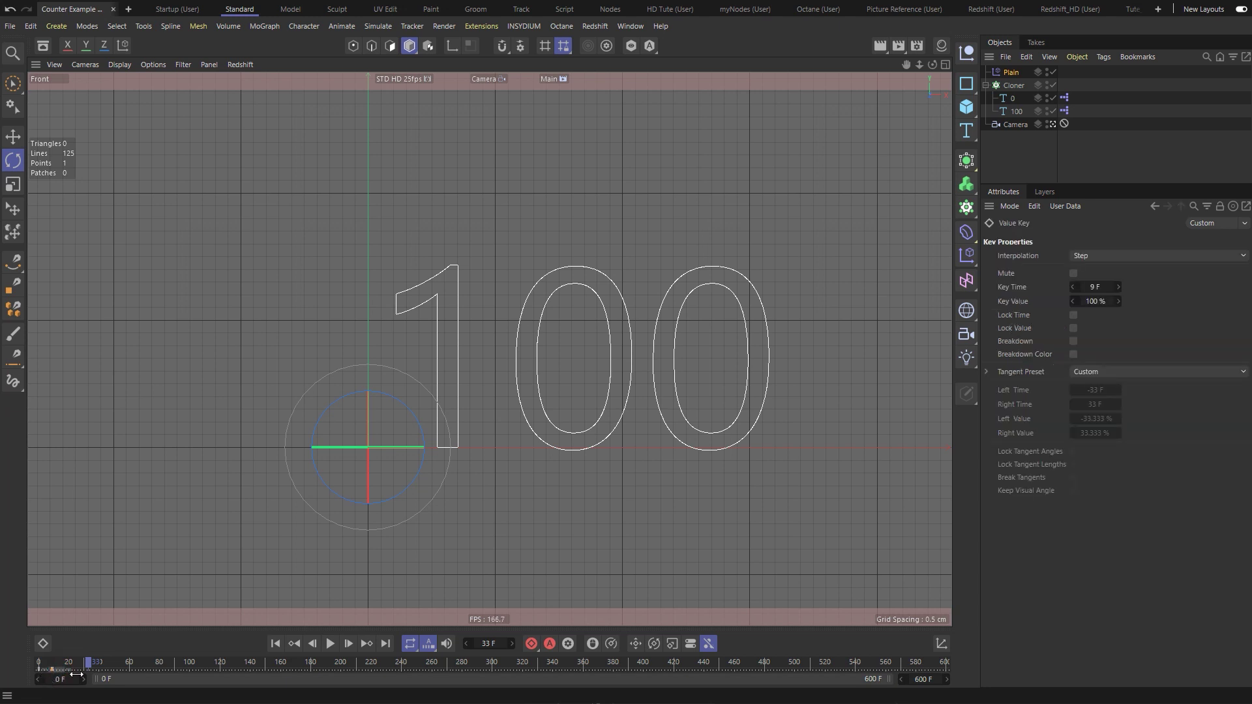
pyautogui.click(1095, 302)
pyautogui.write('1')
pyautogui.press('Return')
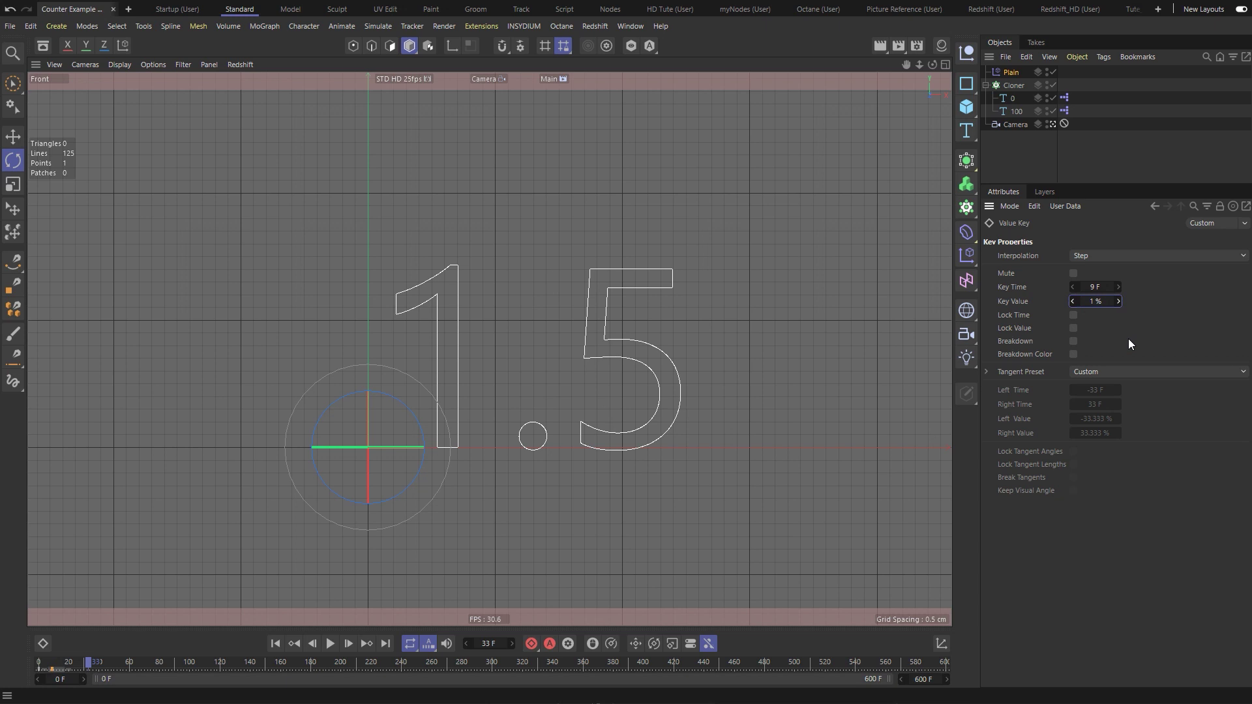
# Step: Check the counter at the start and at the next key, then play the animation from frame 0 to examine the numbers
pyautogui.click(275, 643)
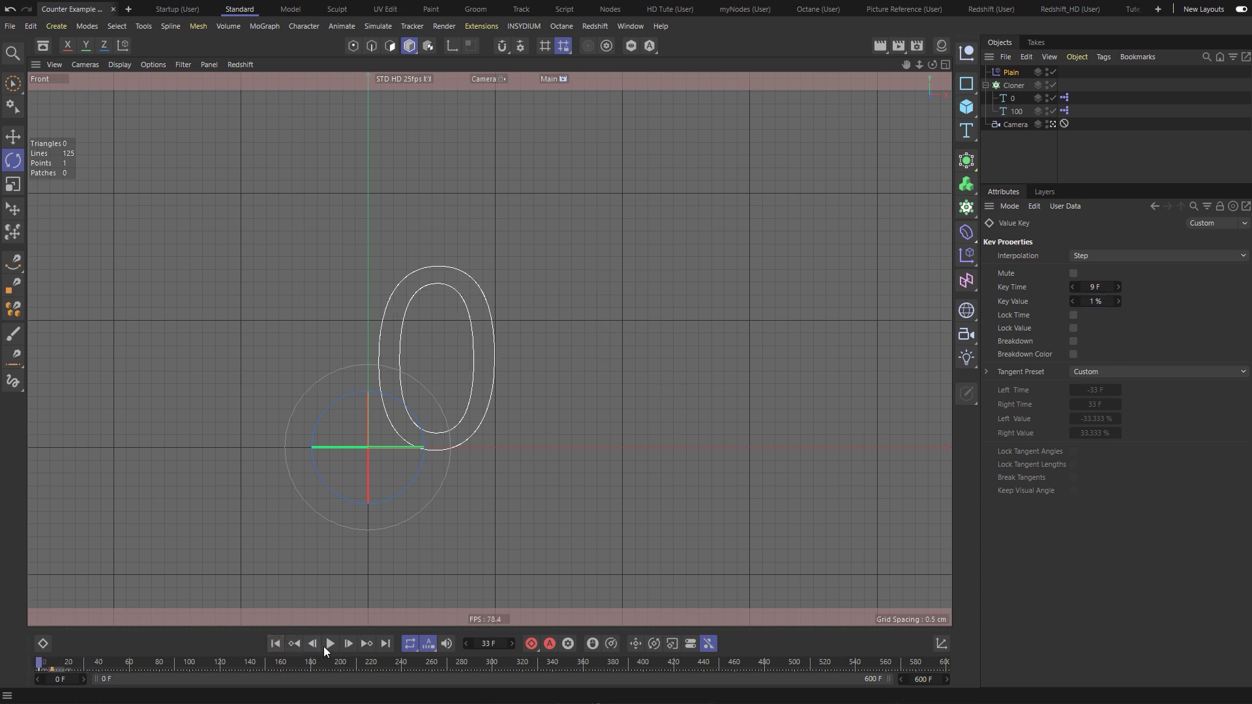
pyautogui.click(366, 643)
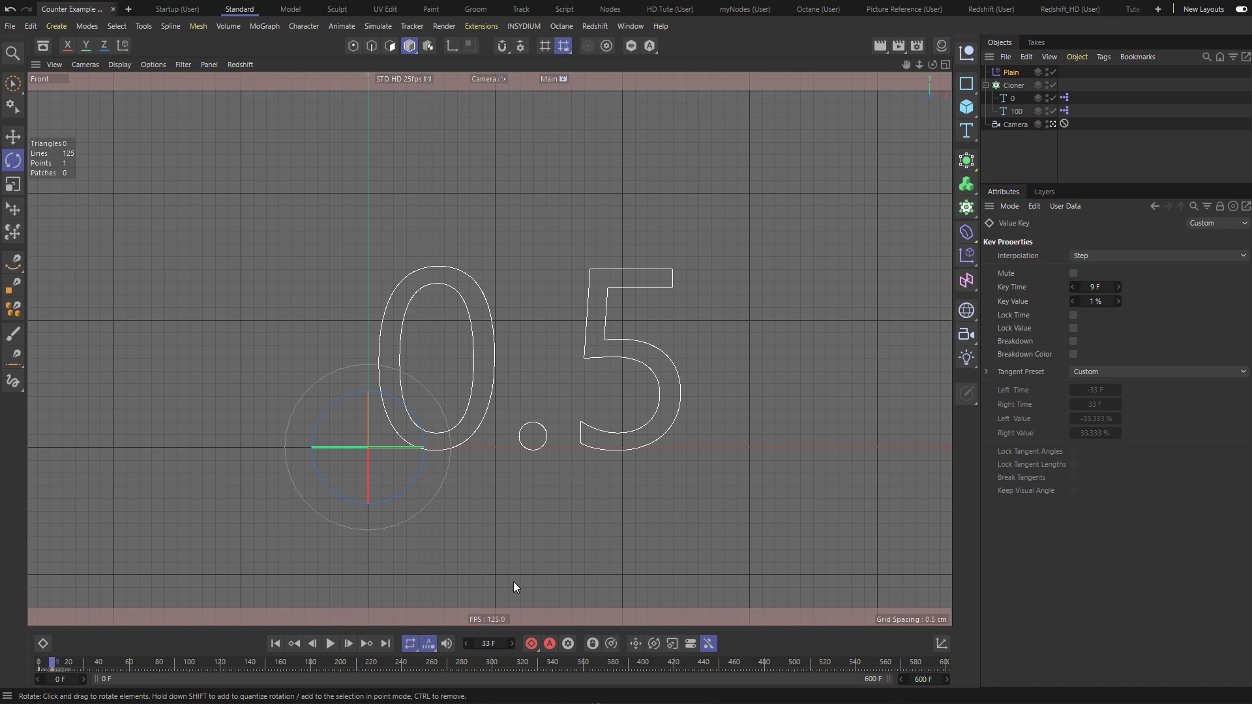
pyautogui.click(275, 644)
pyautogui.click(330, 644)
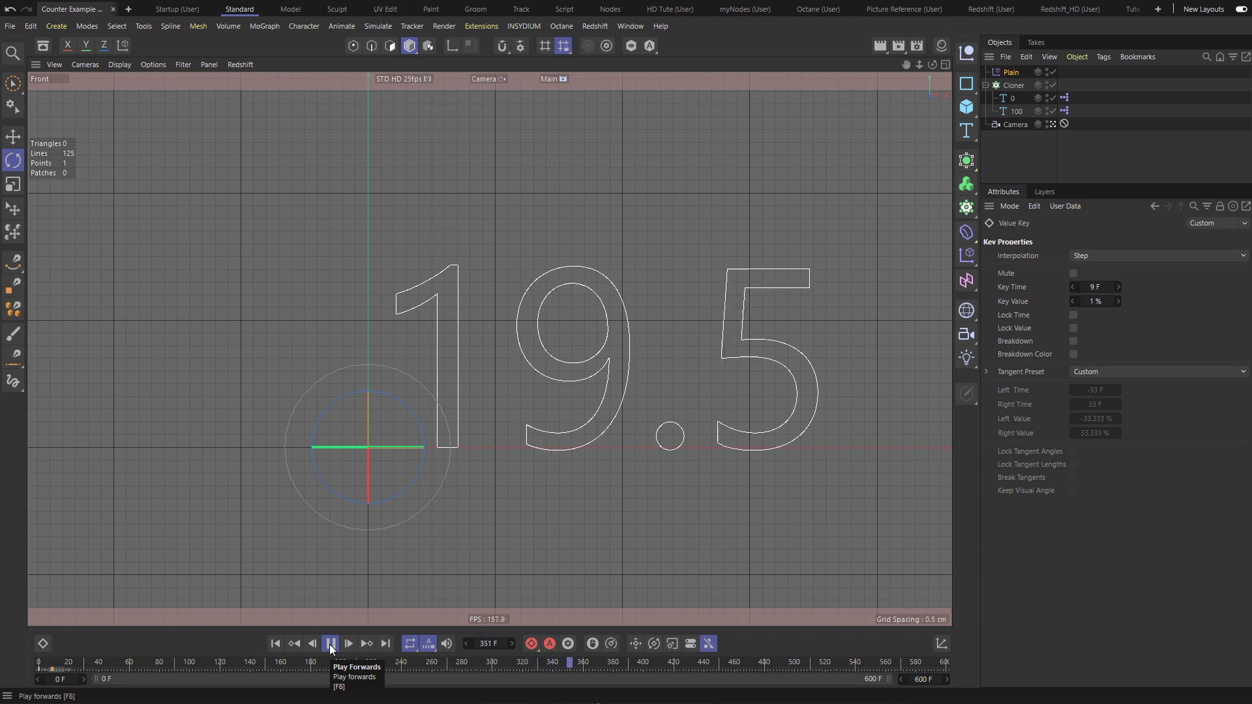
pyautogui.click(331, 646)
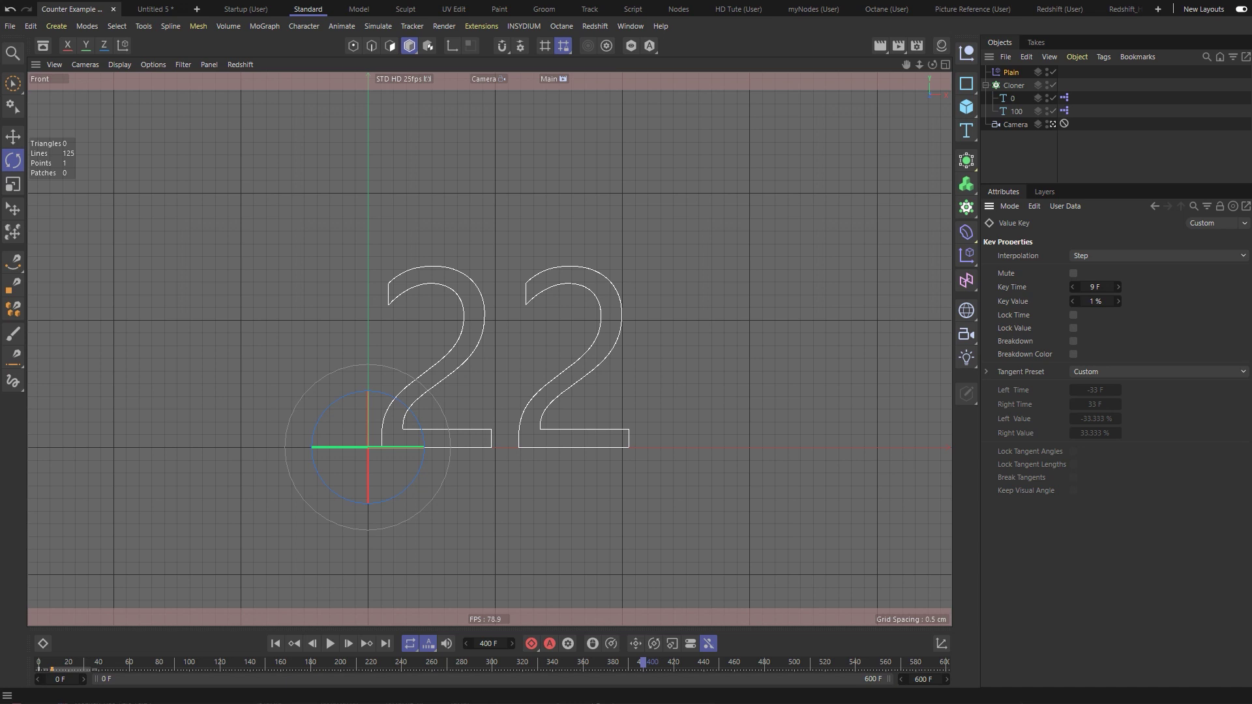
# Step: In the Untitled 5 project, review the Plain effector's parameters and add a new Cloner as parent of the existing Cloner
pyautogui.click(146, 9)
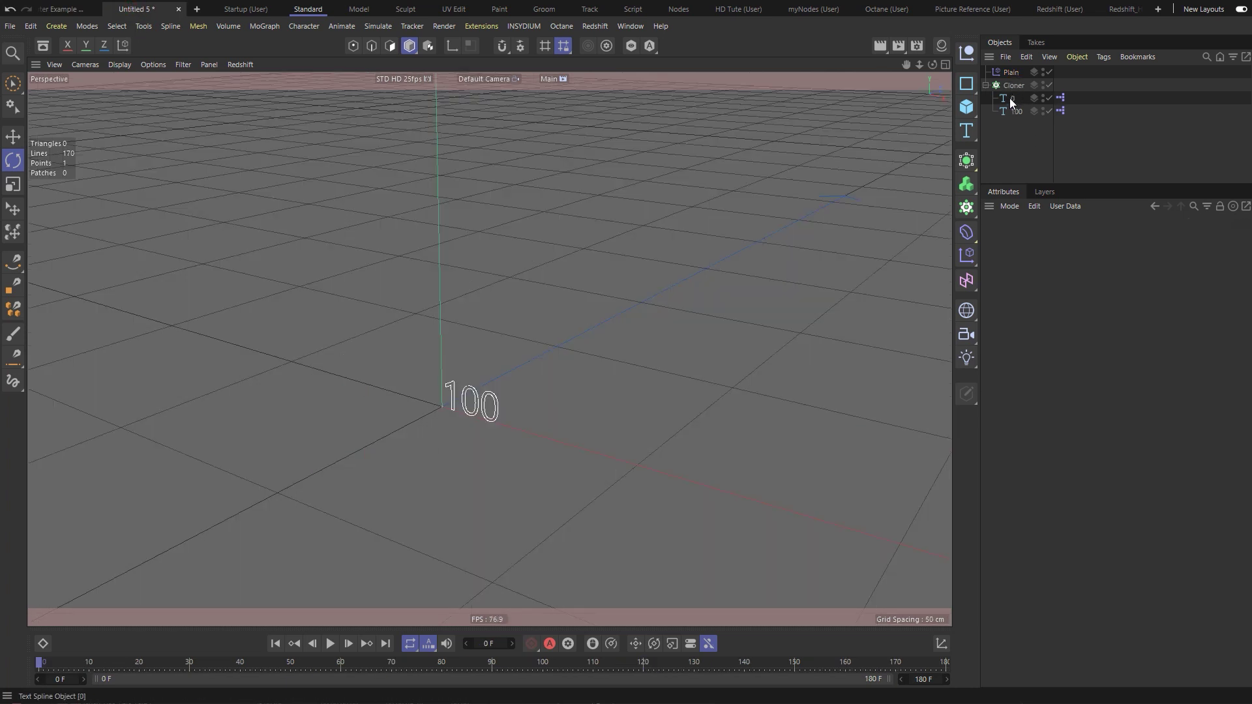
pyautogui.click(1010, 72)
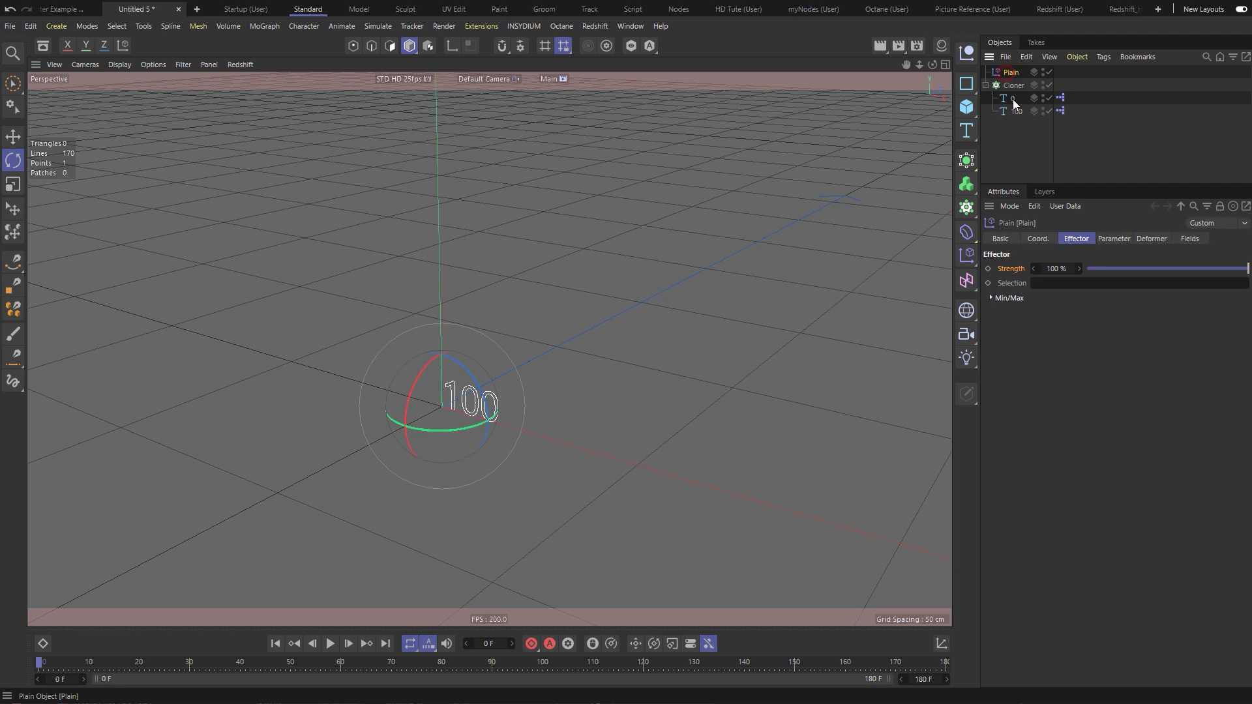
pyautogui.click(1103, 240)
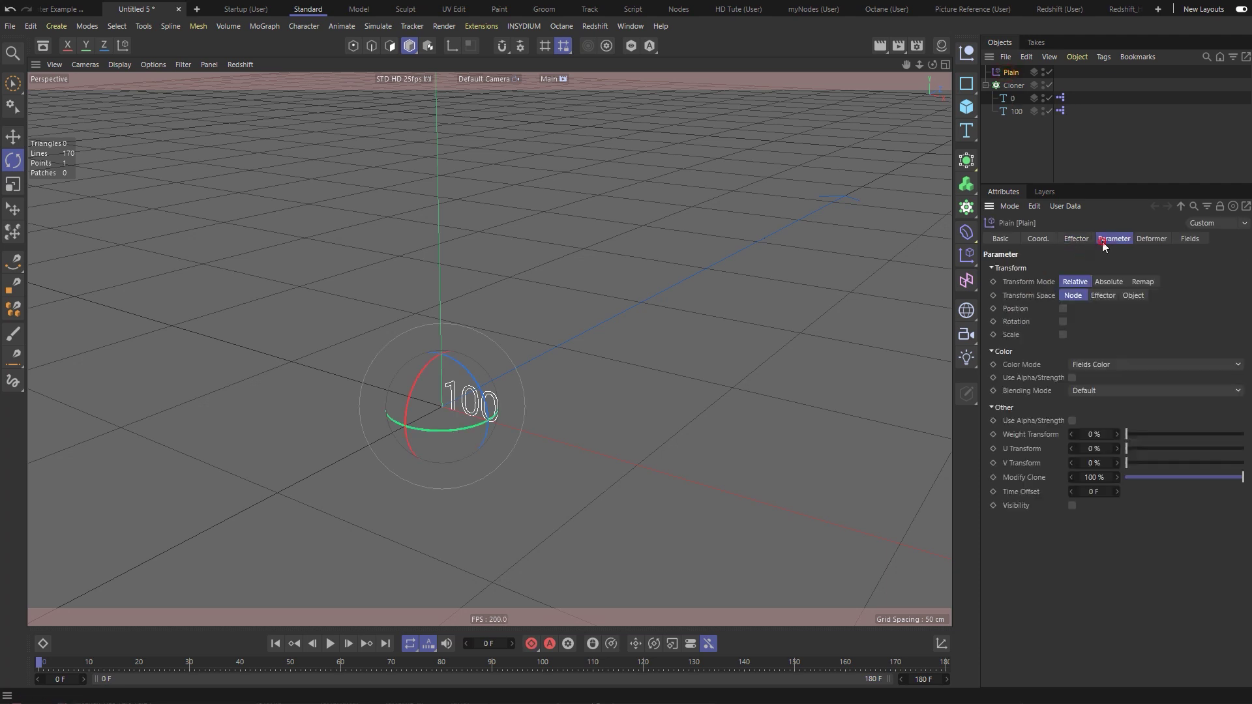
pyautogui.click(1015, 86)
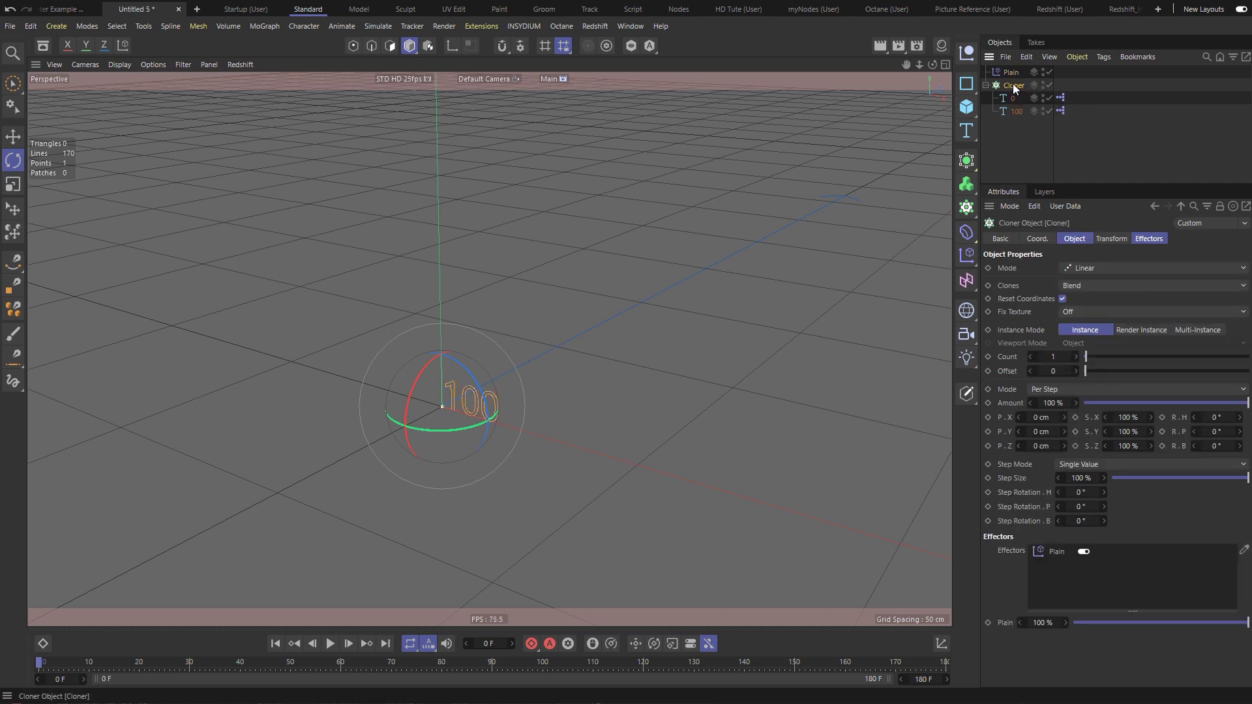
pyautogui.keyDown('alt'); pyautogui.click(966, 207); pyautogui.keyUp('alt')
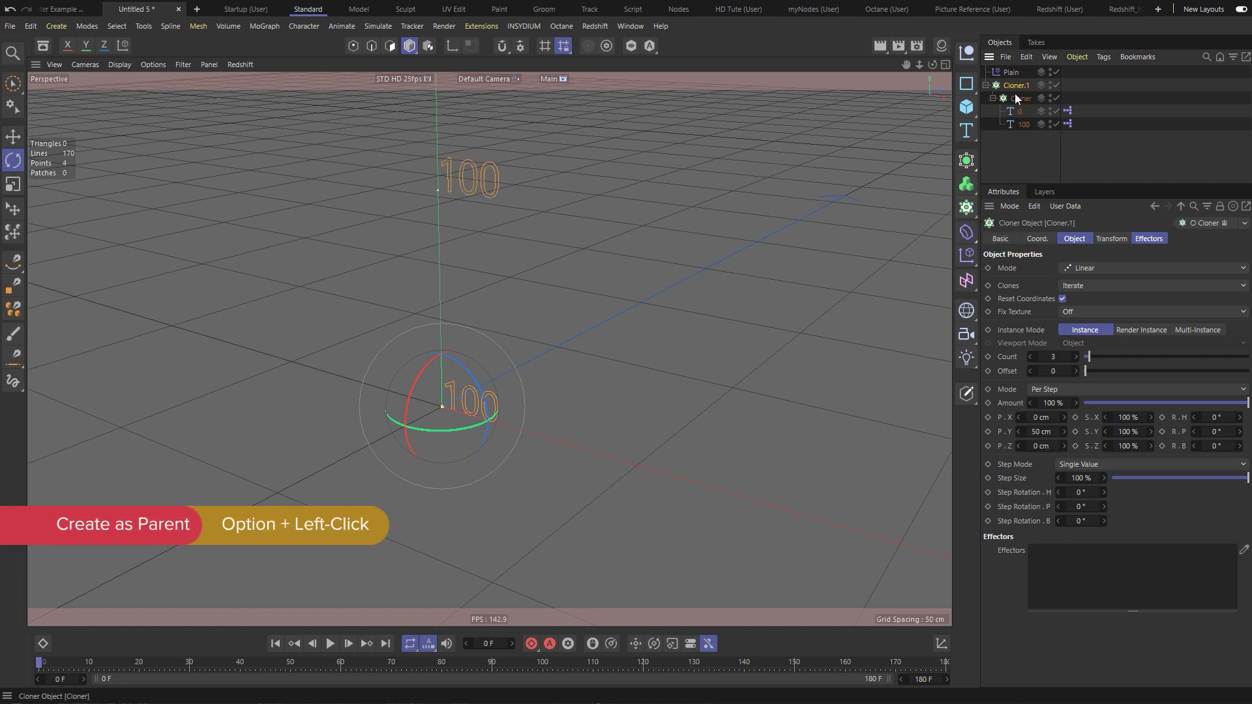
# Step: Set the parent Cloner's mode to Radial and its plane to XY
pyautogui.moveTo(545, 266)
pyautogui.keyDown('alt'); pyautogui.mouseDown()
pyautogui.moveTo(472, 277)
pyautogui.moveTo(551, 285)
pyautogui.mouseUp(); pyautogui.keyUp('alt')
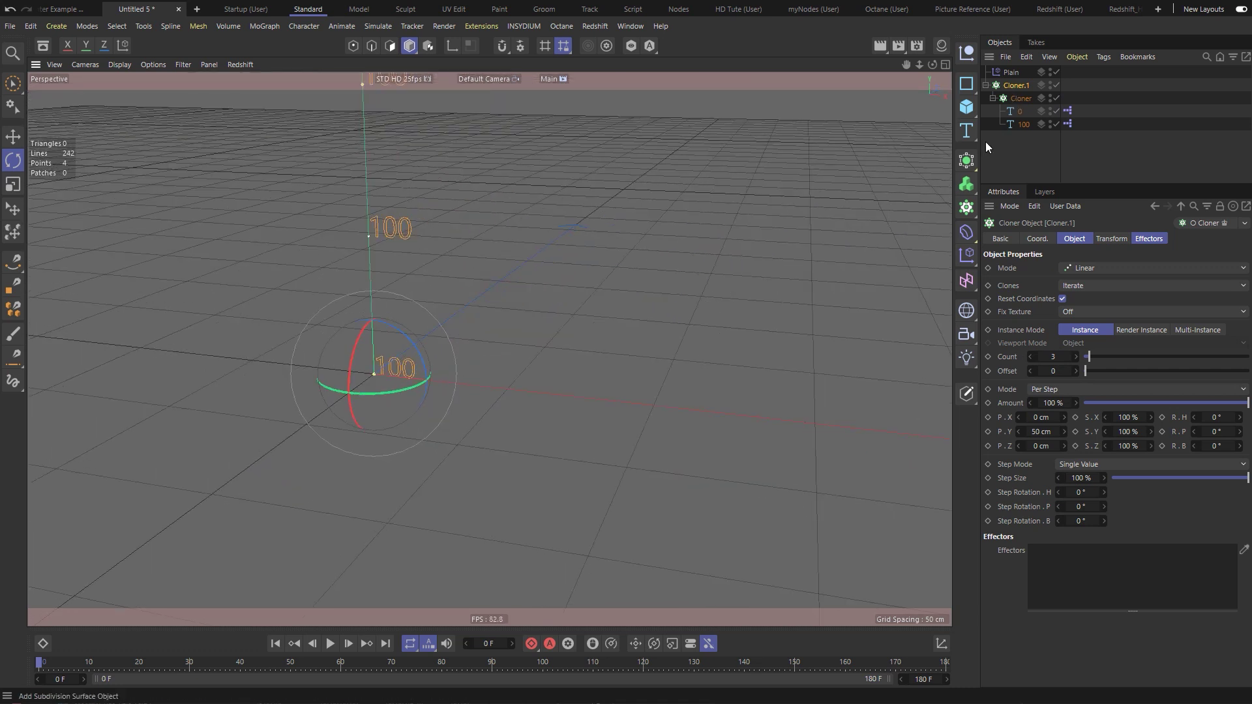
pyautogui.click(1074, 269)
pyautogui.click(1075, 308)
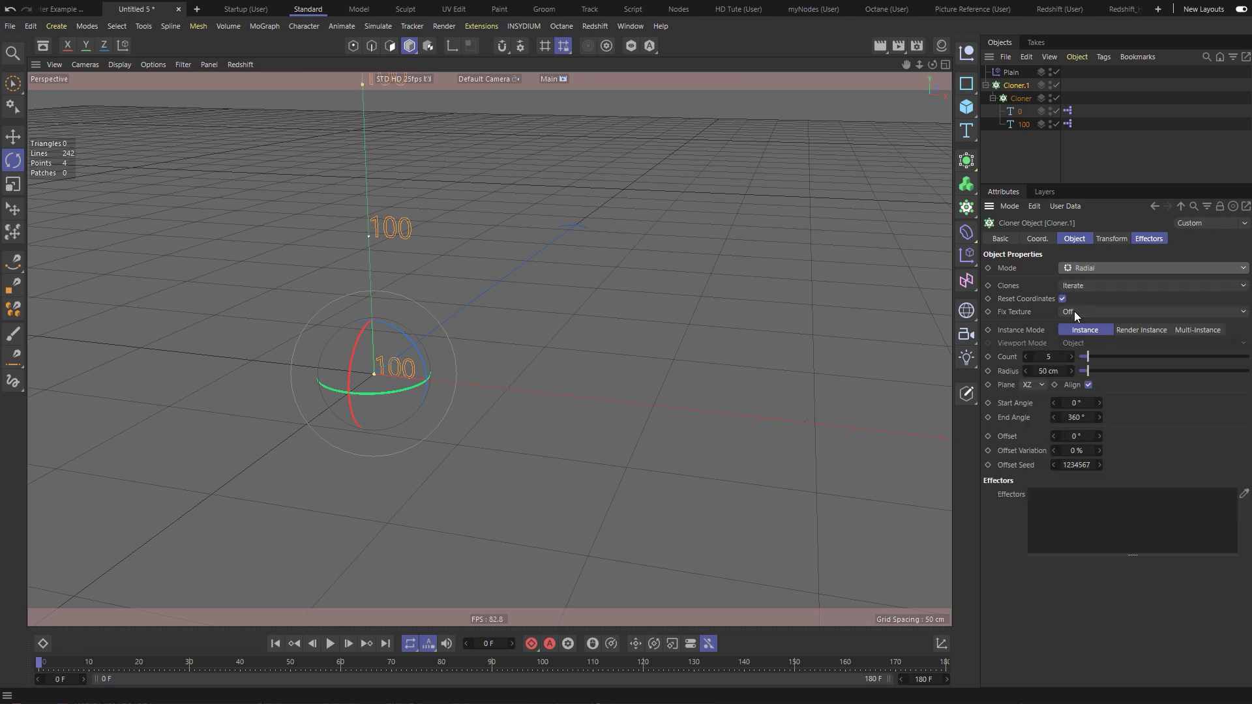
pyautogui.click(1030, 385)
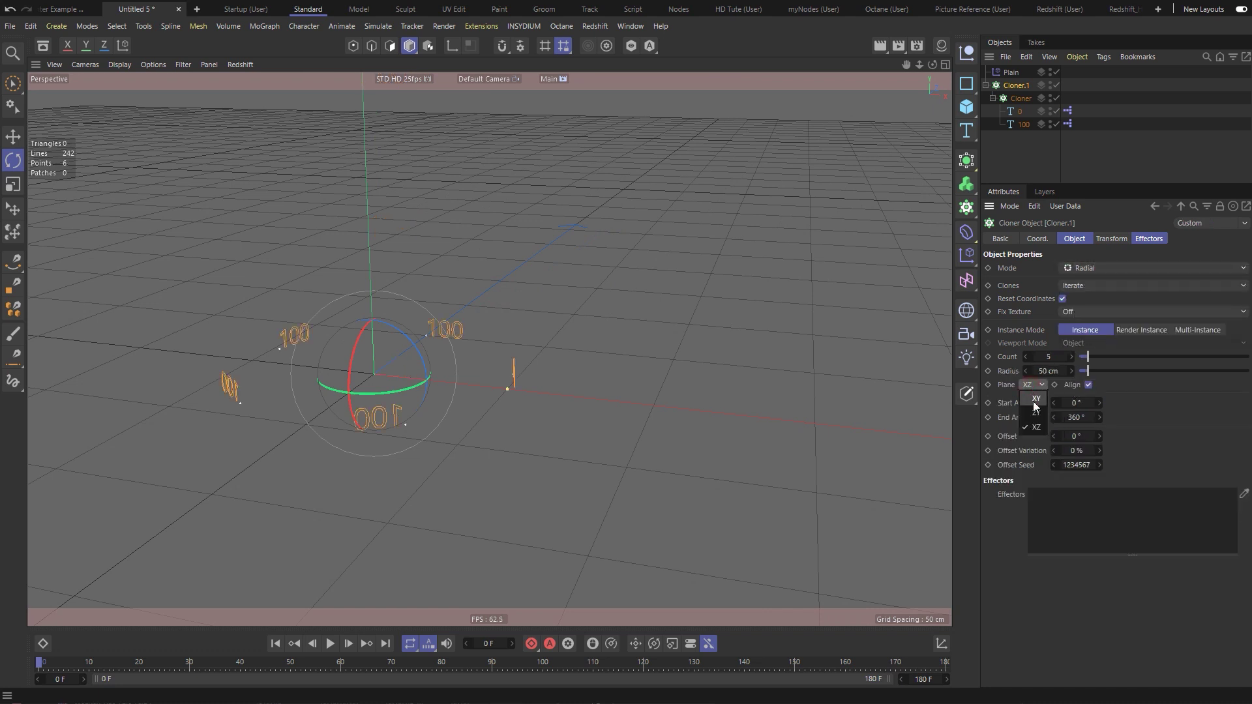
pyautogui.click(1035, 399)
# Step: Set the radial Cloner's count to 10 and enlarge its radius to about 87 cm
pyautogui.click(1048, 357)
pyautogui.write('10')
pyautogui.press('Return')
pyautogui.moveTo(1048, 371); pyautogui.dragTo(1072, 371)
pyautogui.keyDown('alt'); pyautogui.moveTo(545, 333); pyautogui.dragTo(441, 343, button='right'); pyautogui.keyUp('alt')
pyautogui.keyDown('alt'); pyautogui.moveTo(441, 343); pyautogui.dragTo(553, 218); pyautogui.keyUp('alt')
pyautogui.moveTo(480, 382)
pyautogui.keyDown('alt'); pyautogui.mouseDown()
pyautogui.moveTo(503, 363)
pyautogui.moveTo(587, 350)
pyautogui.moveTo(467, 371)
pyautogui.mouseUp(); pyautogui.keyUp('alt')
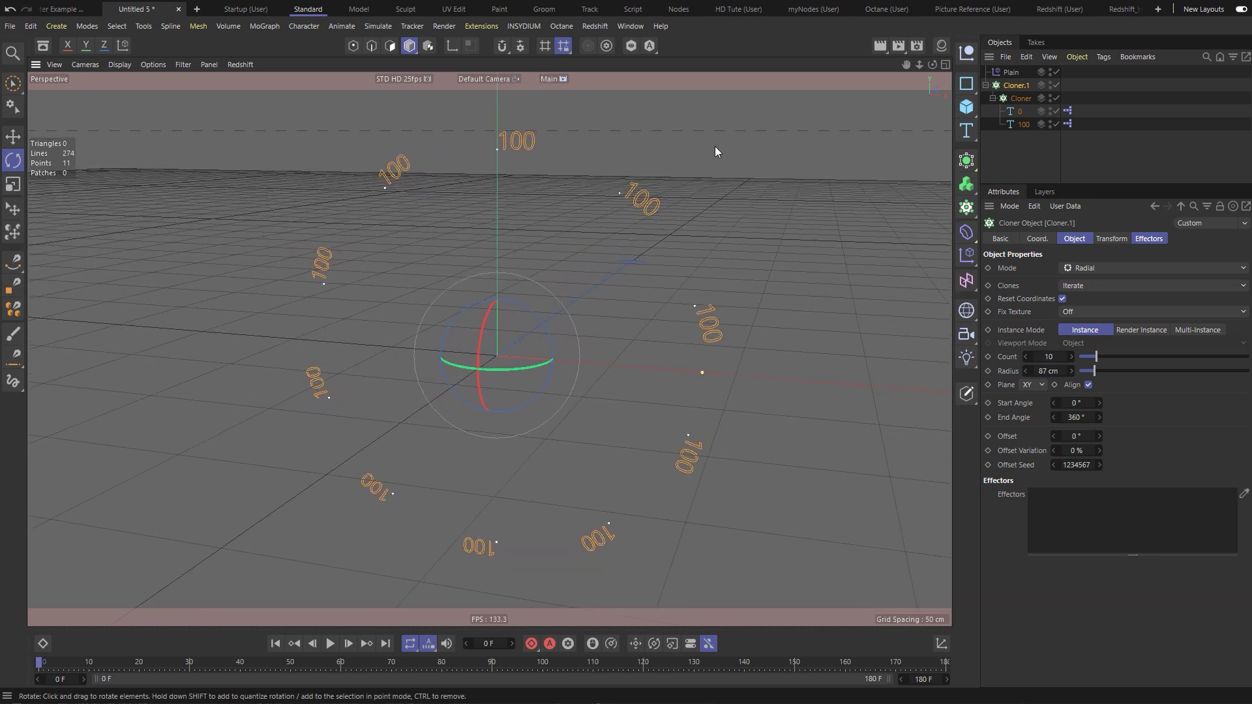
# Step: Add a Random Field to the Plain effector's falloff fields
pyautogui.click(1005, 72)
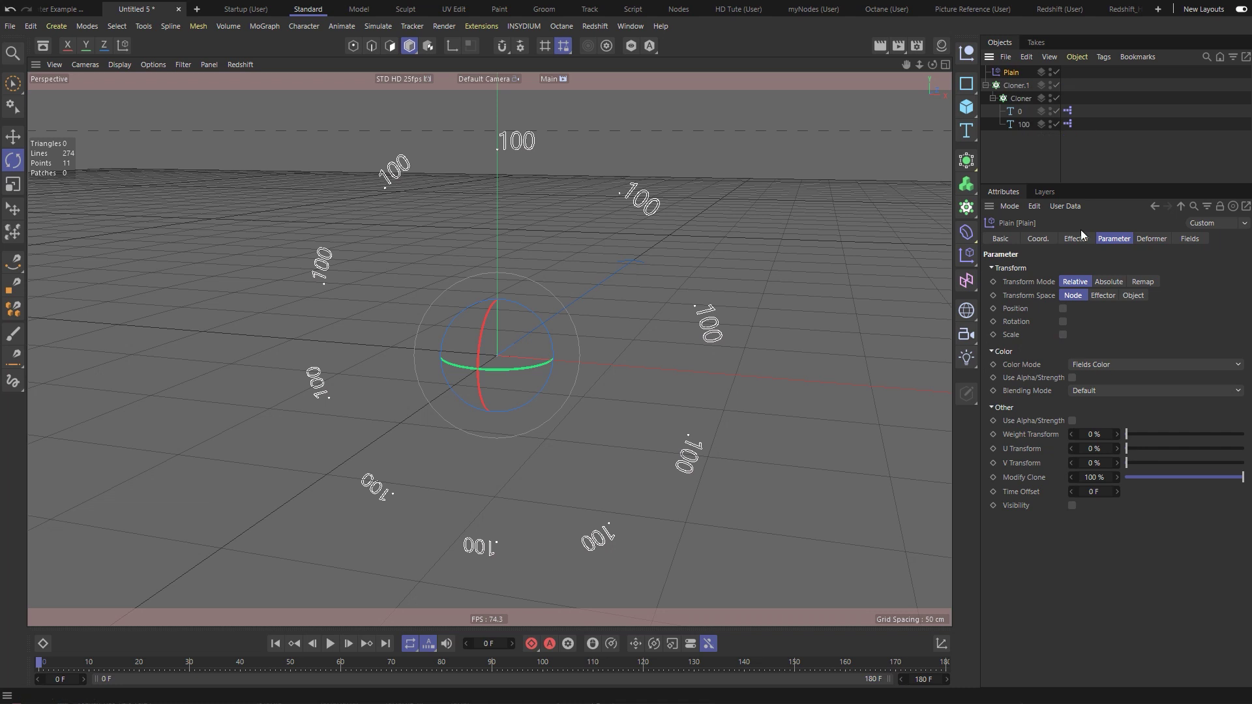
pyautogui.click(1187, 239)
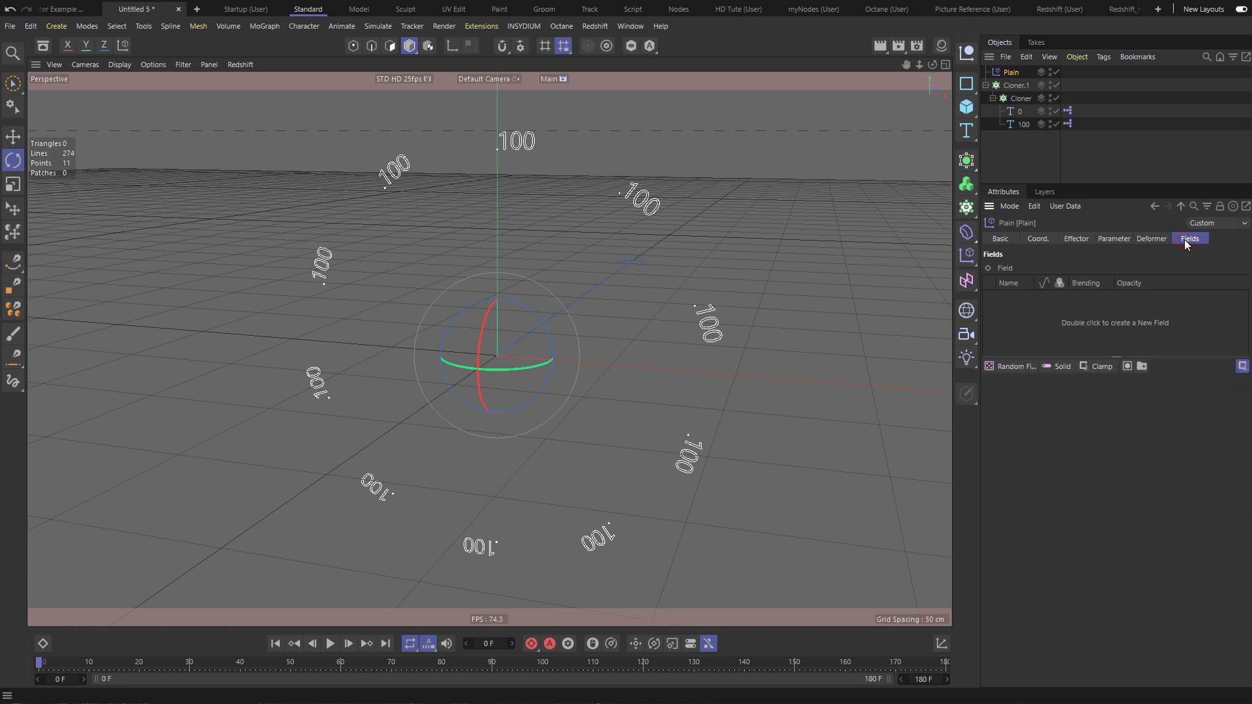
pyautogui.click(1009, 366)
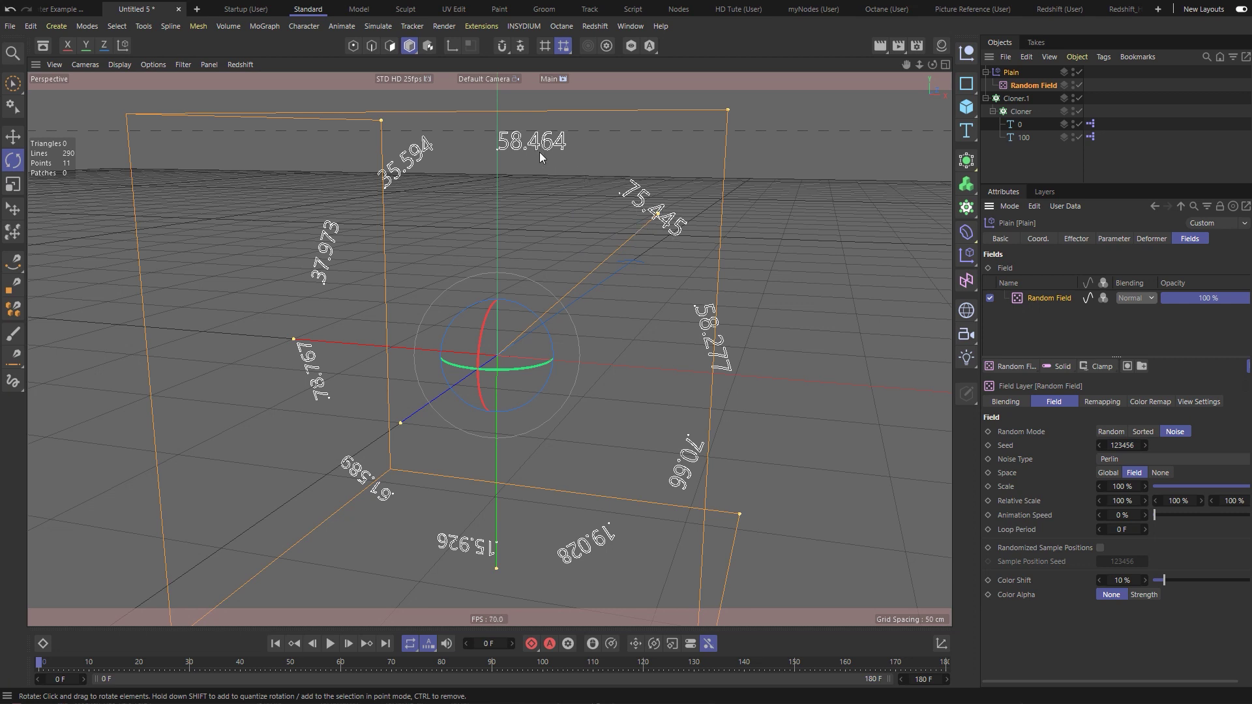
# Step: Preview the Random Field's noise pattern on its viewplane, inspect it around the numbers, and turn the preview off
pyautogui.click(1185, 403)
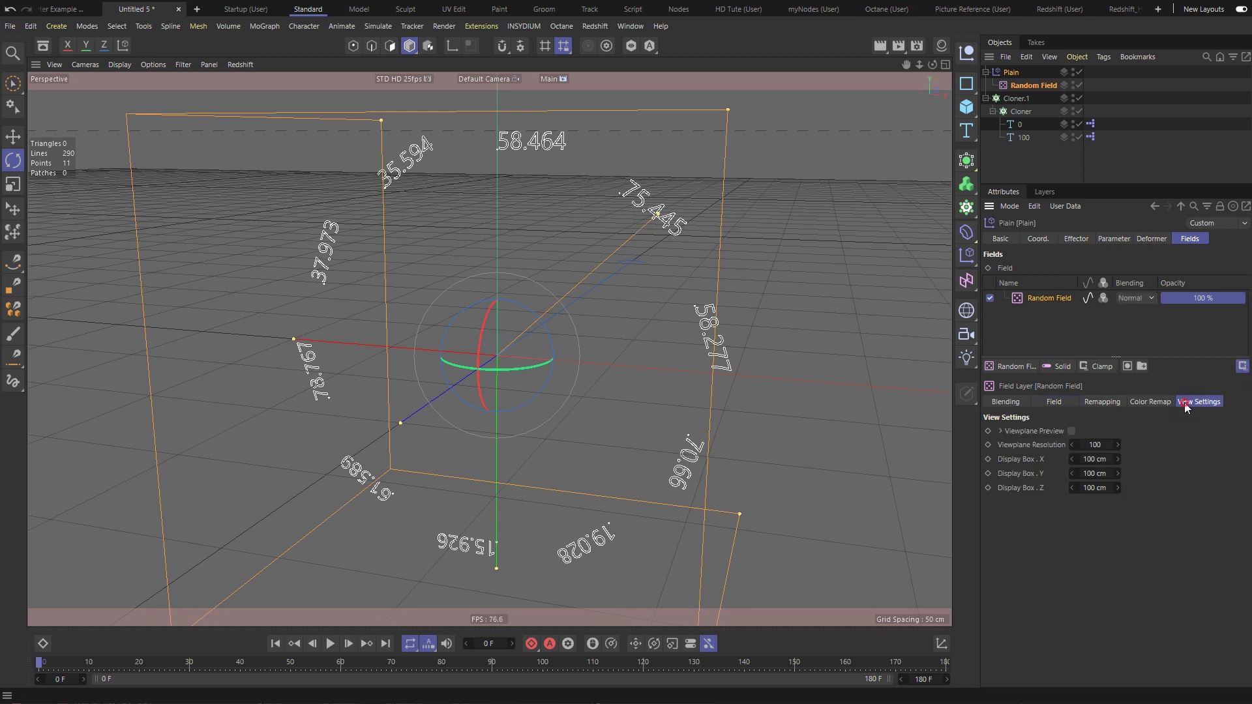
pyautogui.click(1070, 430)
pyautogui.keyDown('alt'); pyautogui.moveTo(503, 319); pyautogui.dragTo(545, 261); pyautogui.keyUp('alt')
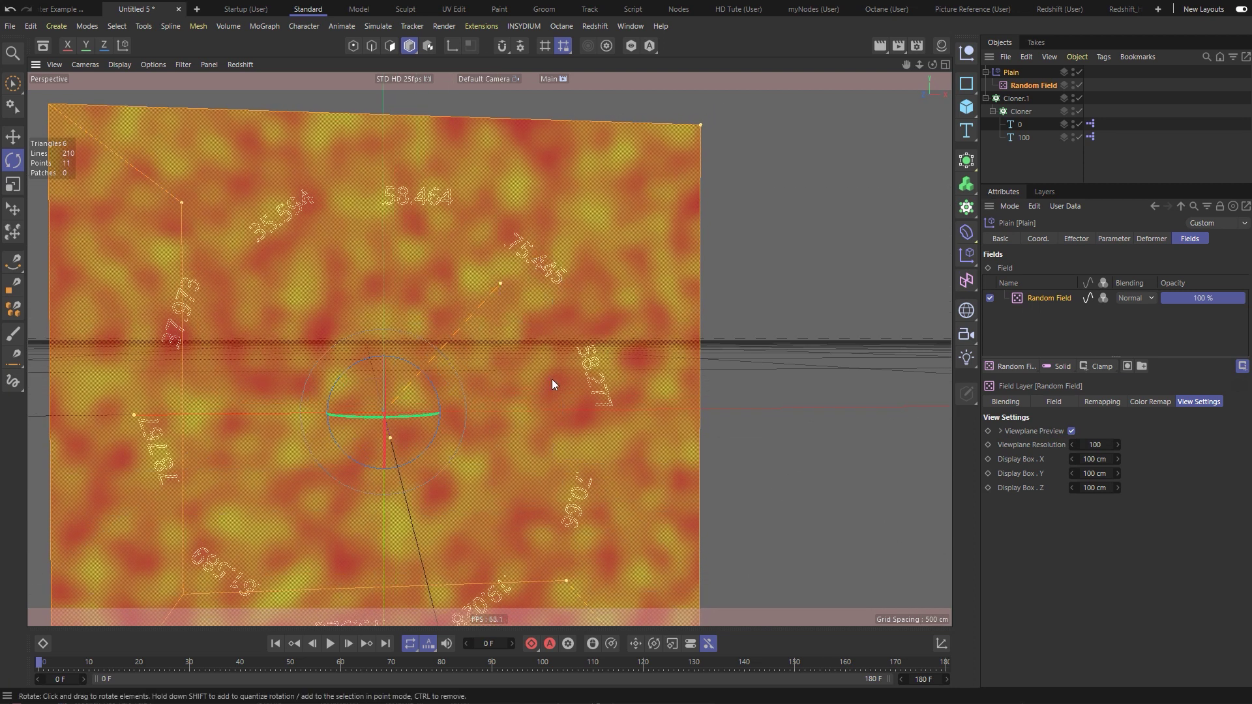
pyautogui.click(1071, 431)
pyautogui.keyDown('alt'); pyautogui.moveTo(405, 349); pyautogui.dragTo(480, 370); pyautogui.keyUp('alt')
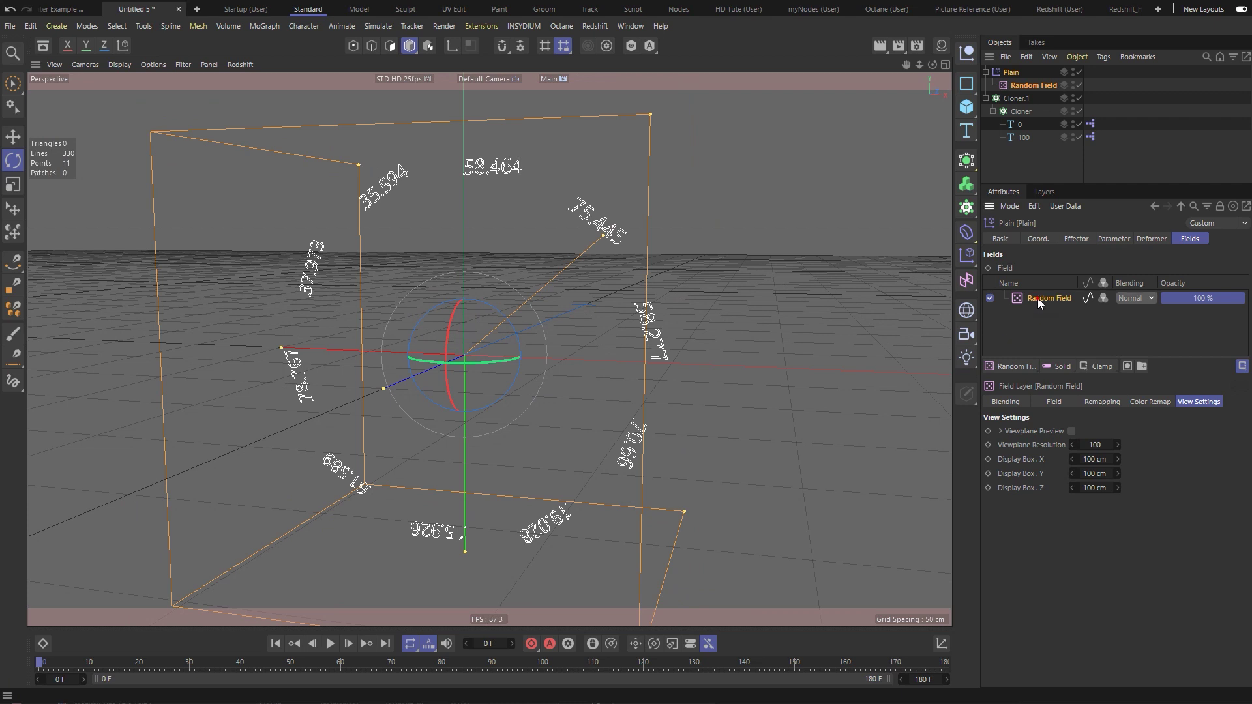
# Step: Set the Random Field's animation speed to 100% and play the scene to check the changing numbers
pyautogui.click(1054, 401)
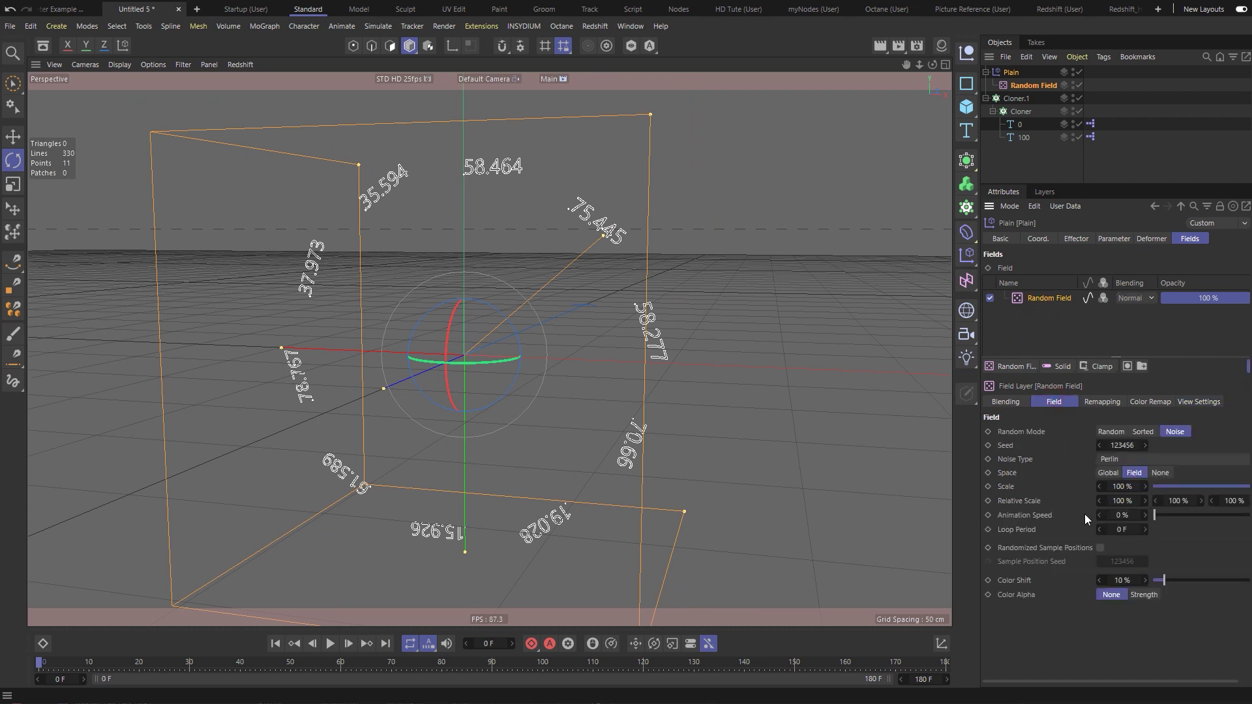
pyautogui.doubleClick(1118, 516)
pyautogui.write('100')
pyautogui.press('Return')
pyautogui.click(331, 644)
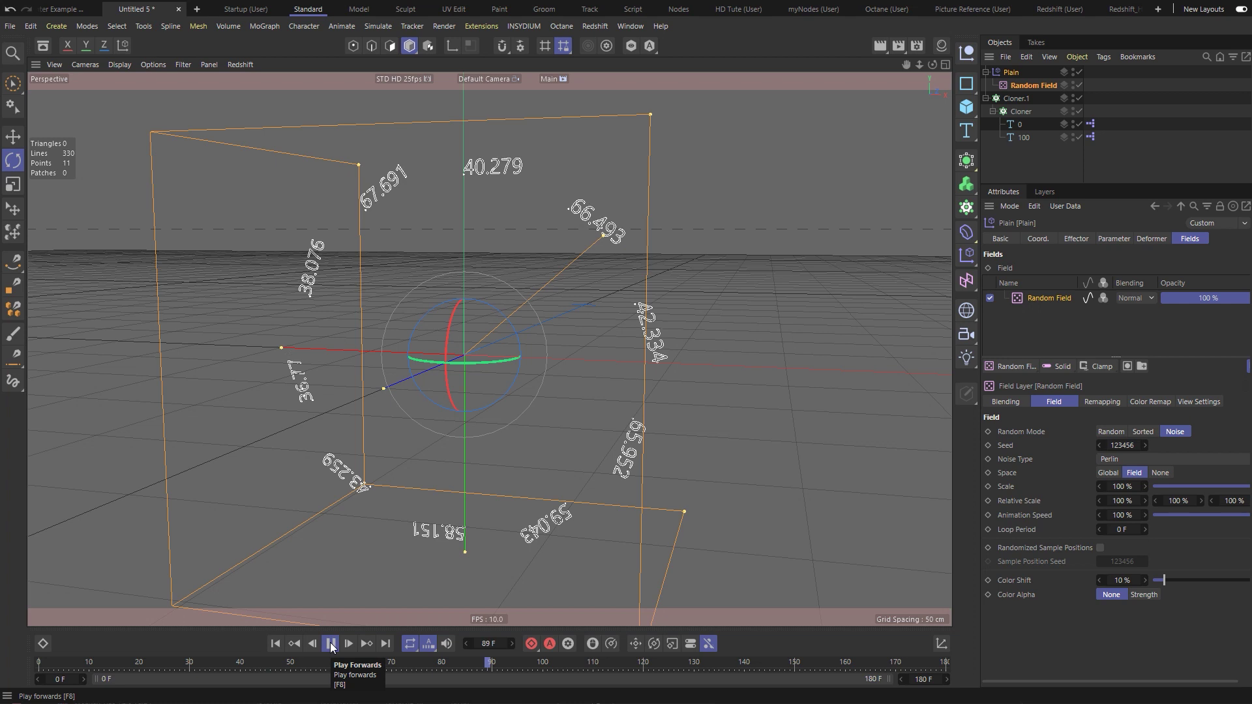
pyautogui.click(331, 644)
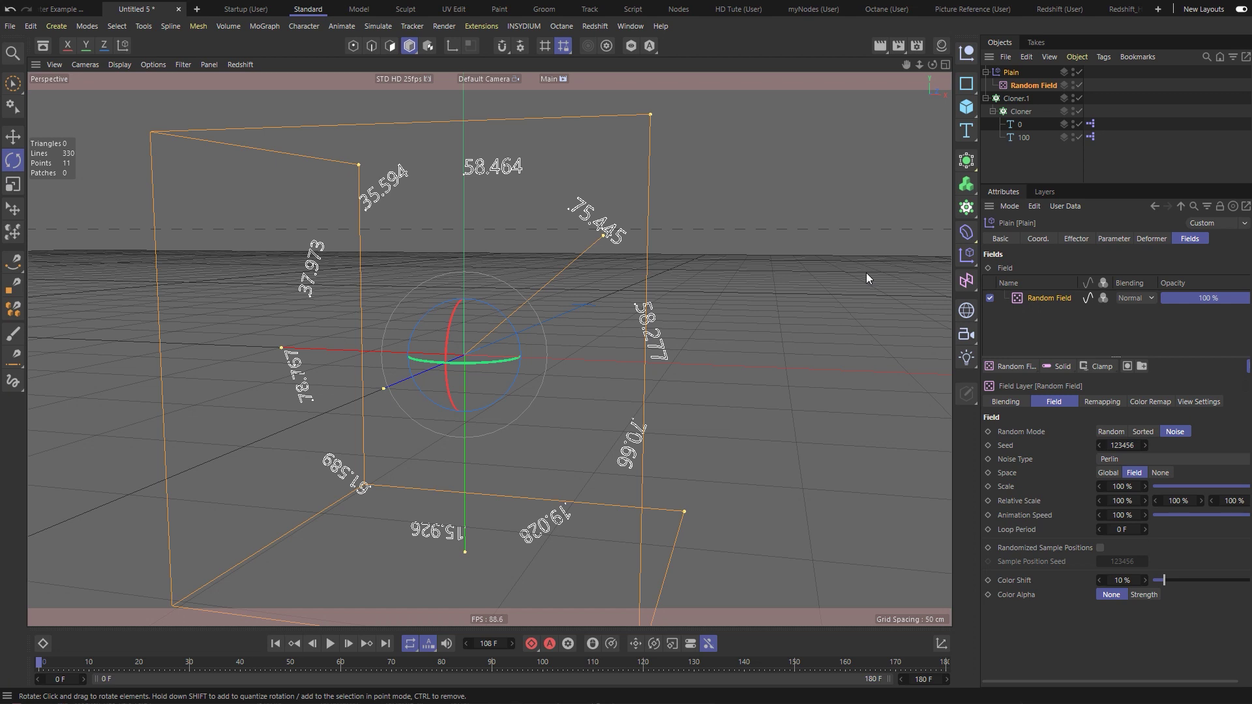
# Step: Set the Random Field's remapping contour mode to Quantize with 100 steps
pyautogui.click(1041, 298)
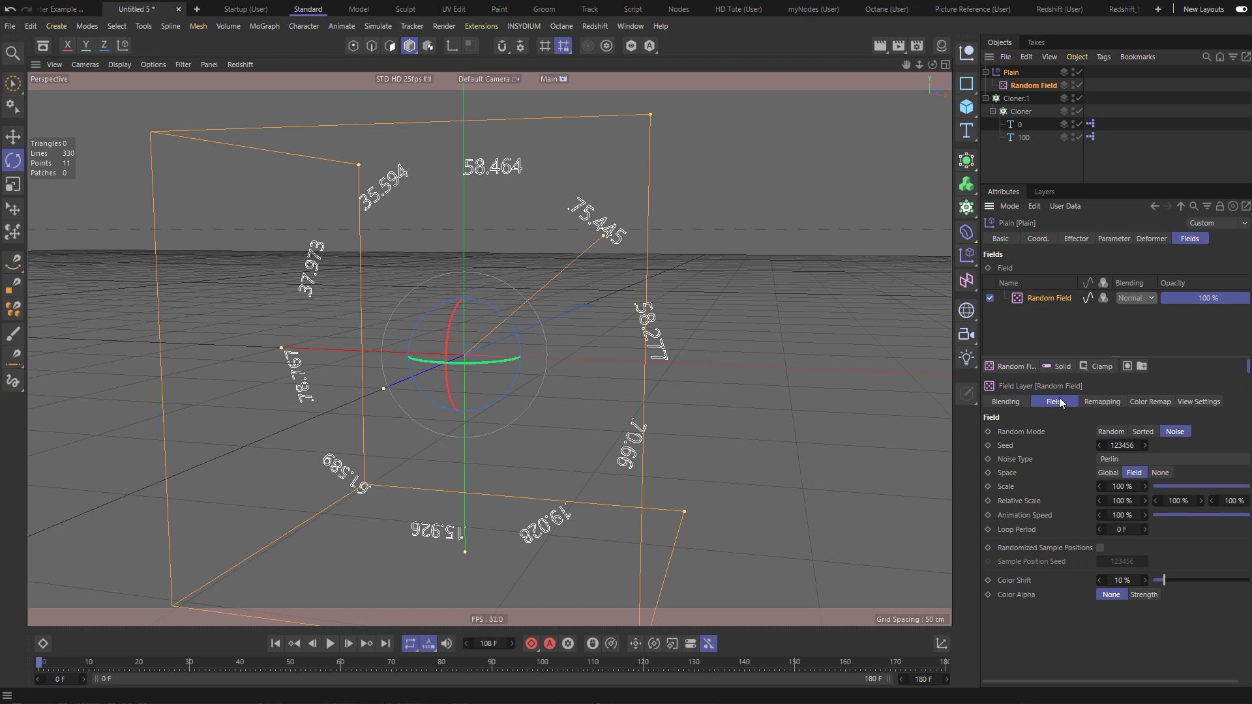
pyautogui.click(1092, 403)
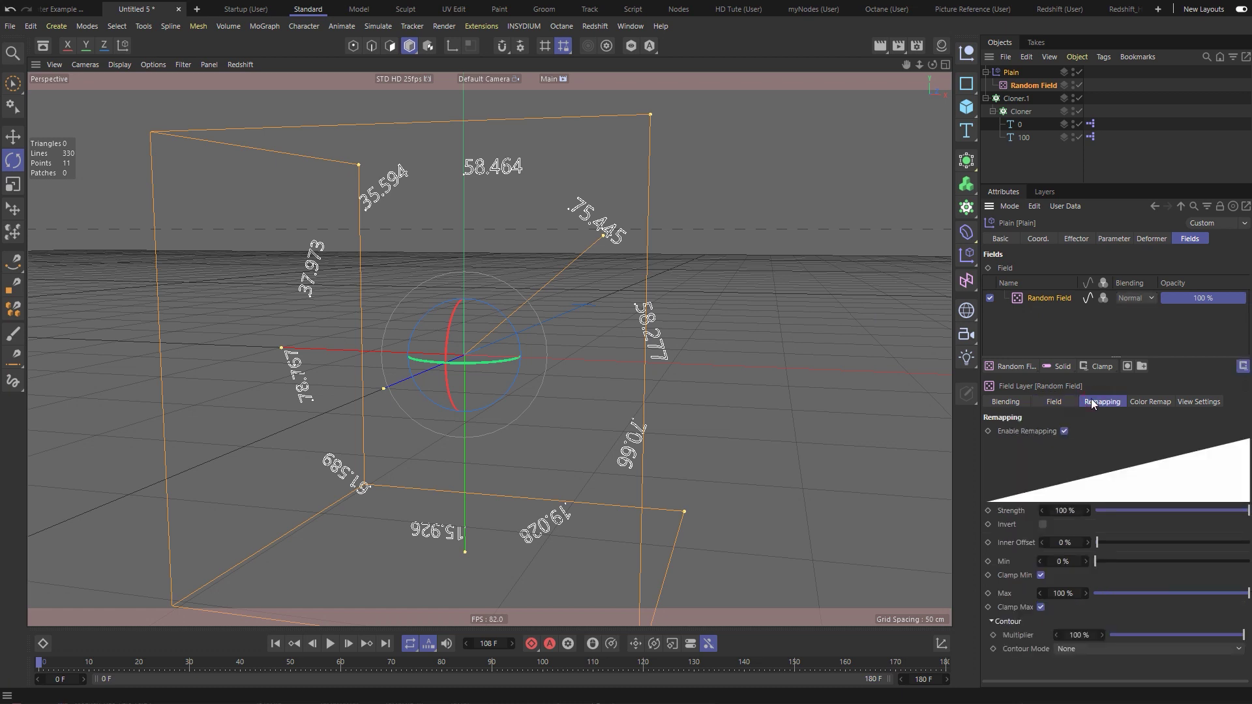
pyautogui.click(1066, 649)
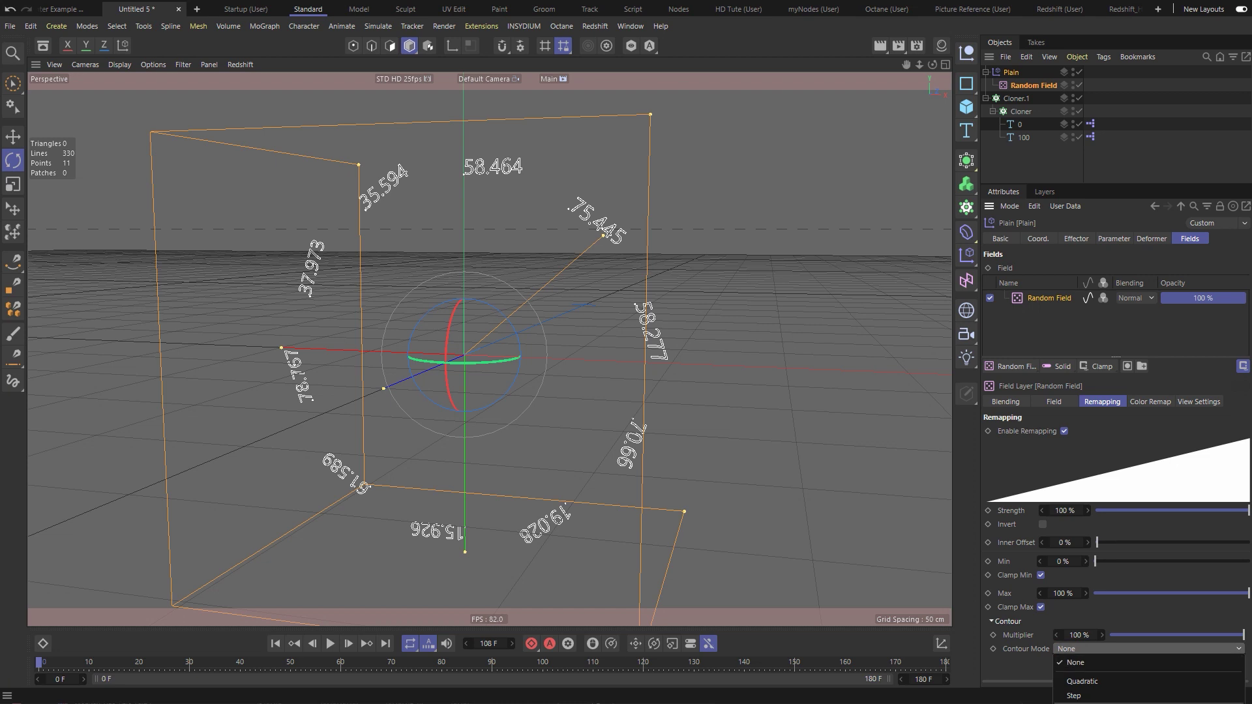
pyautogui.click(1076, 703)
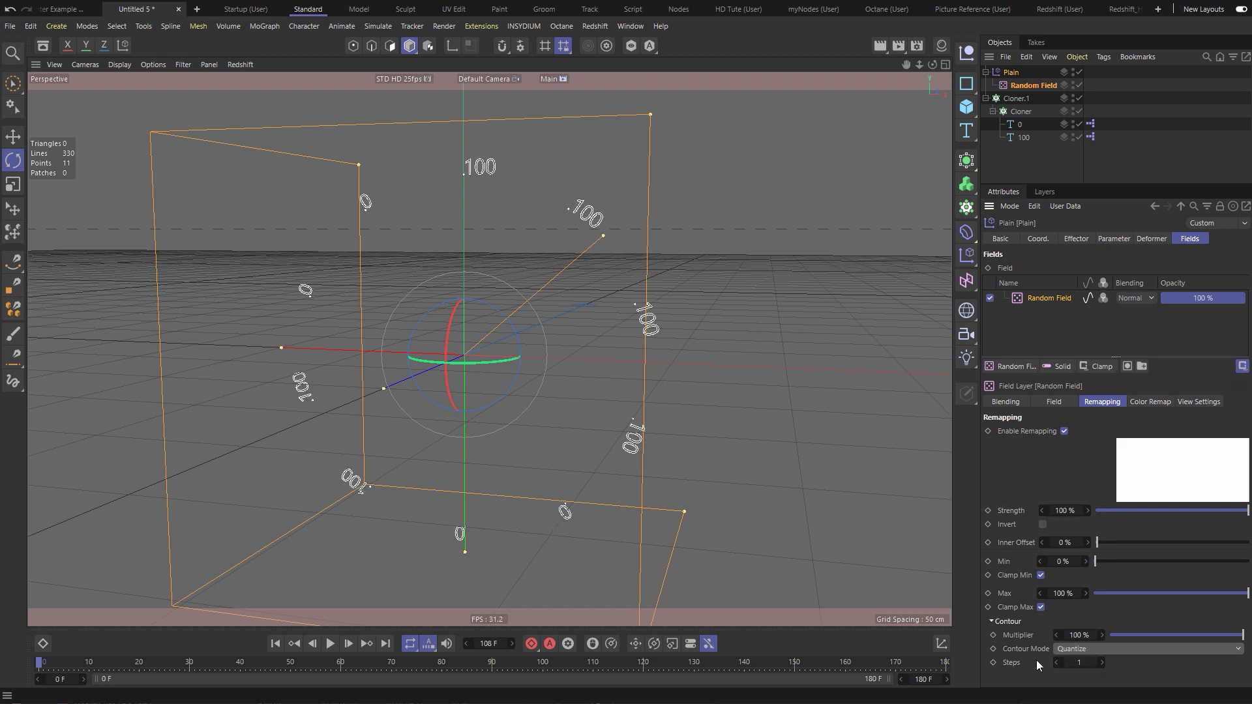
pyautogui.click(1077, 662)
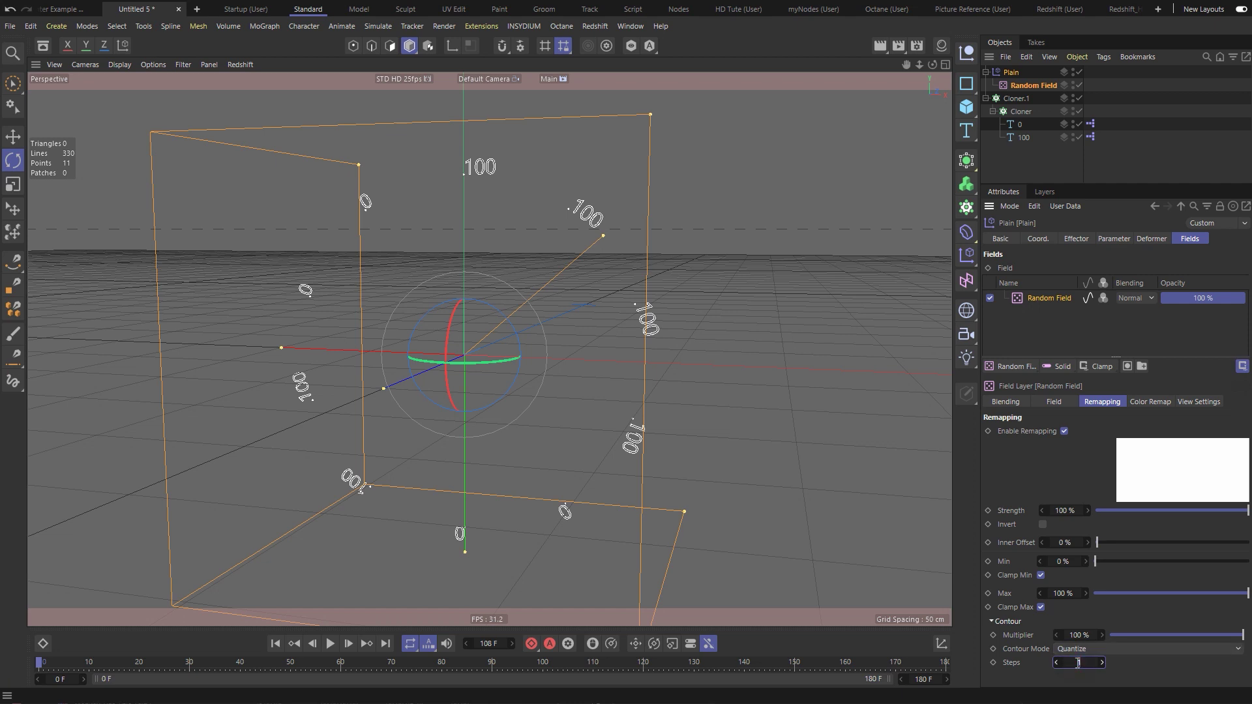
pyautogui.write('100')
pyautogui.press('Return')
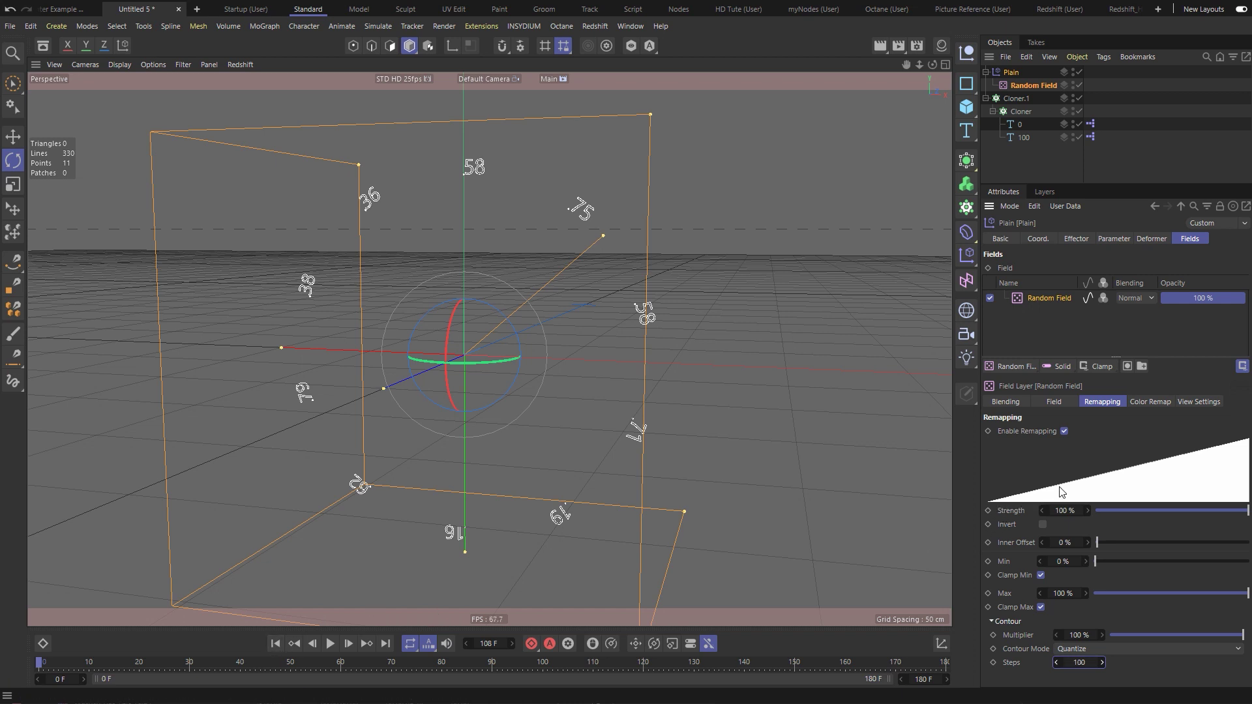
# Step: Try 10 steps for the Quantize contour and play the animation
pyautogui.doubleClick(1081, 662)
pyautogui.write('10')
pyautogui.press('Return')
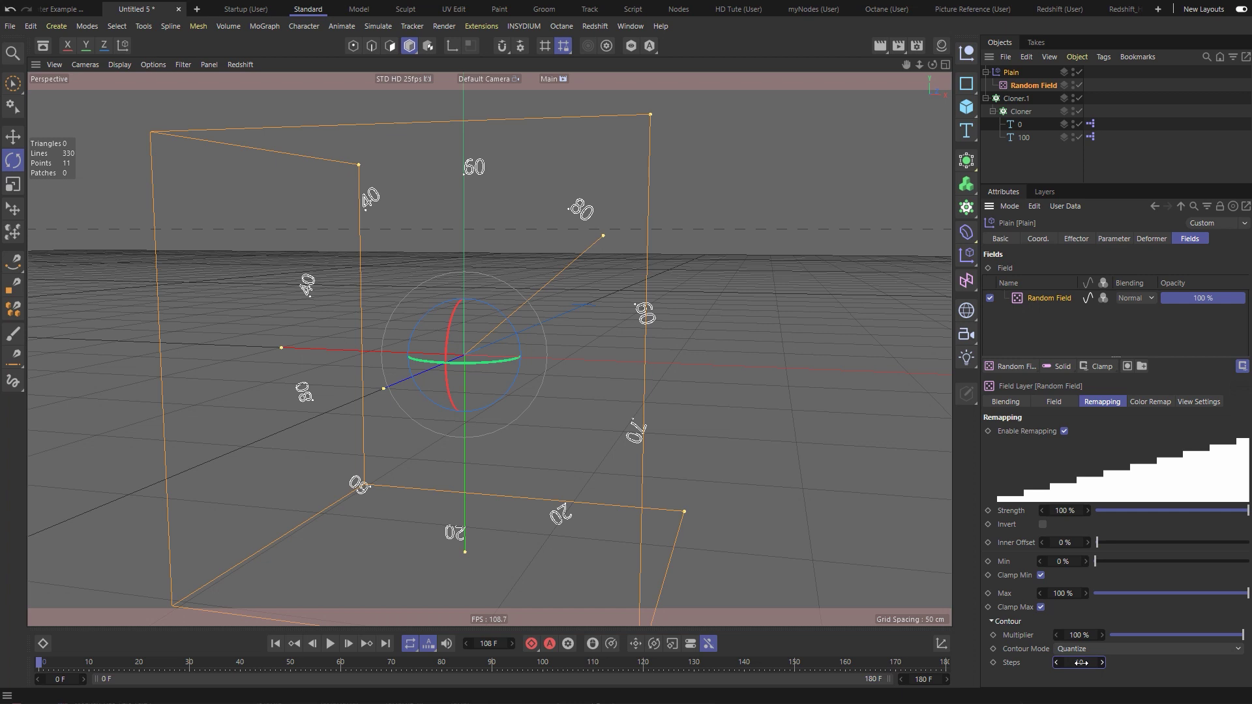
pyautogui.click(330, 644)
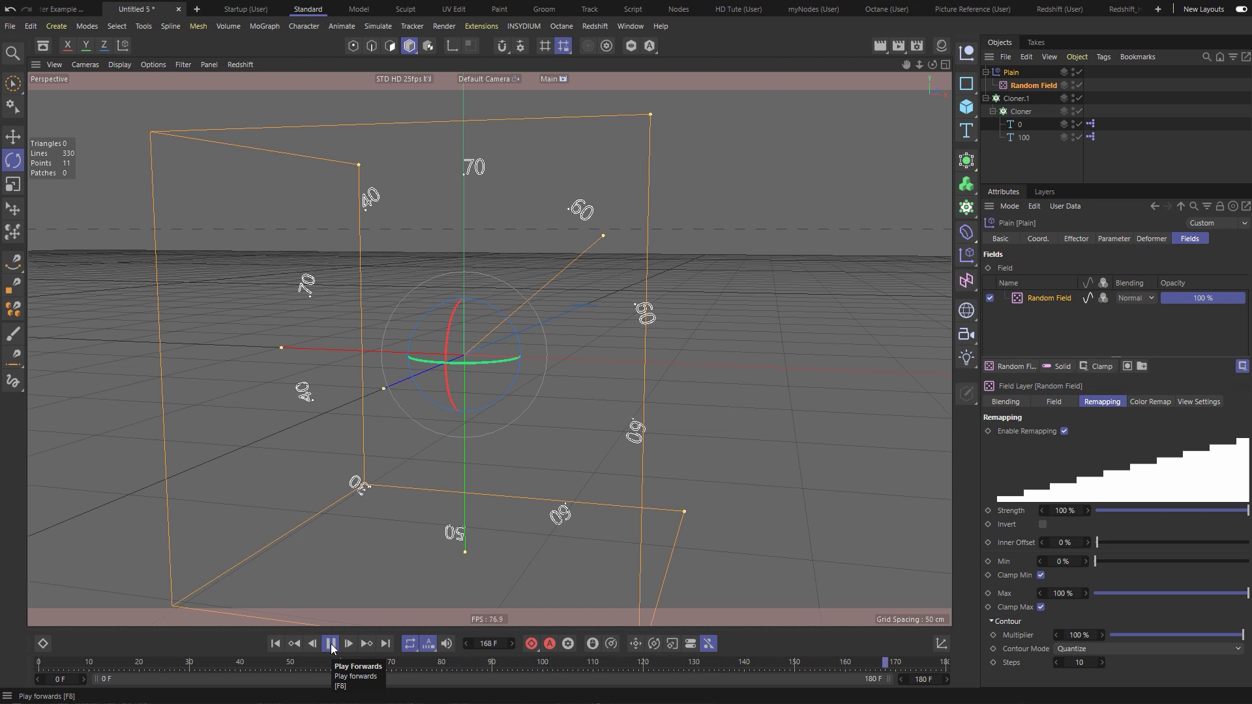
# Step: Set the Quantize contour's steps back to 100, show the Random Field's noise settings, and stop the playback
pyautogui.doubleClick(1078, 660)
pyautogui.write('100')
pyautogui.press('Return')
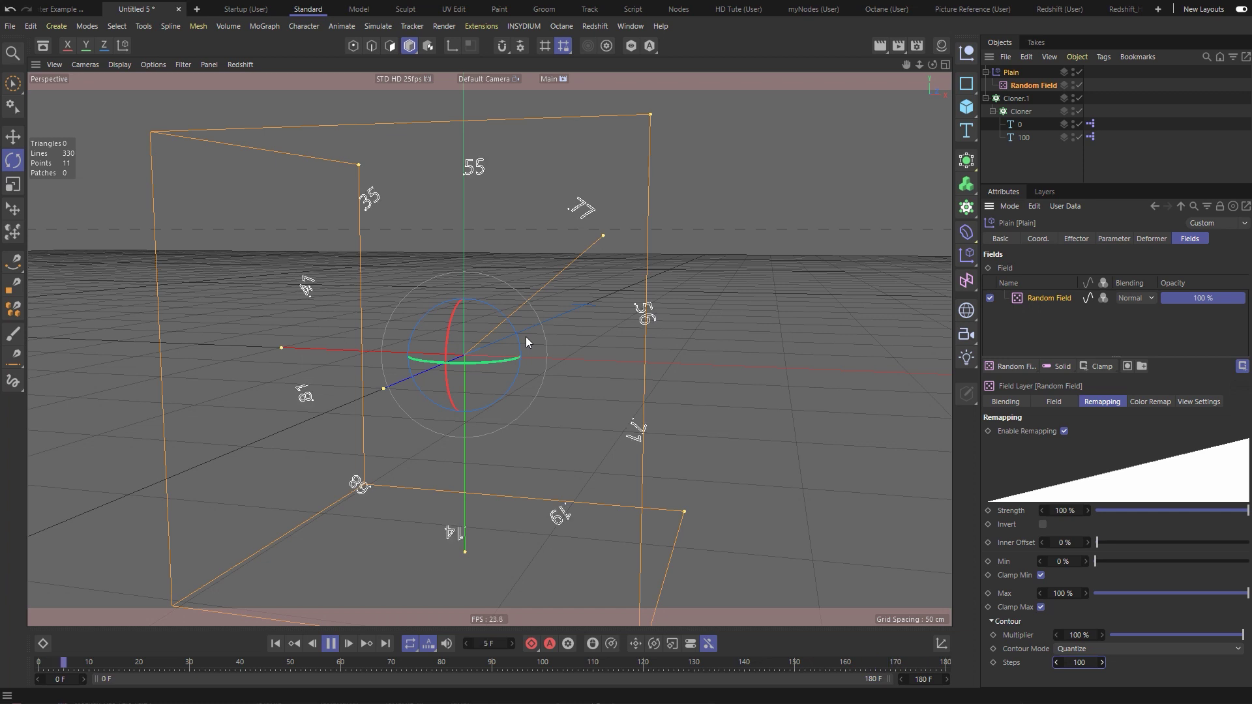
pyautogui.click(1058, 402)
pyautogui.click(332, 645)
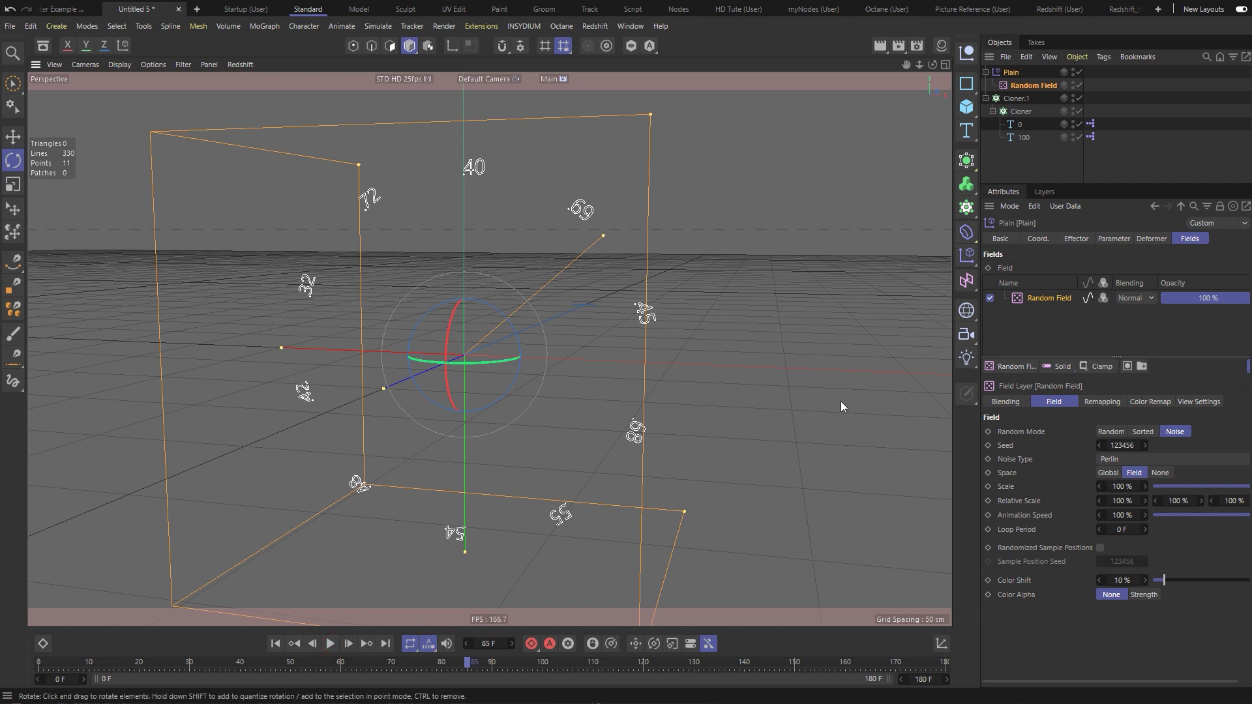